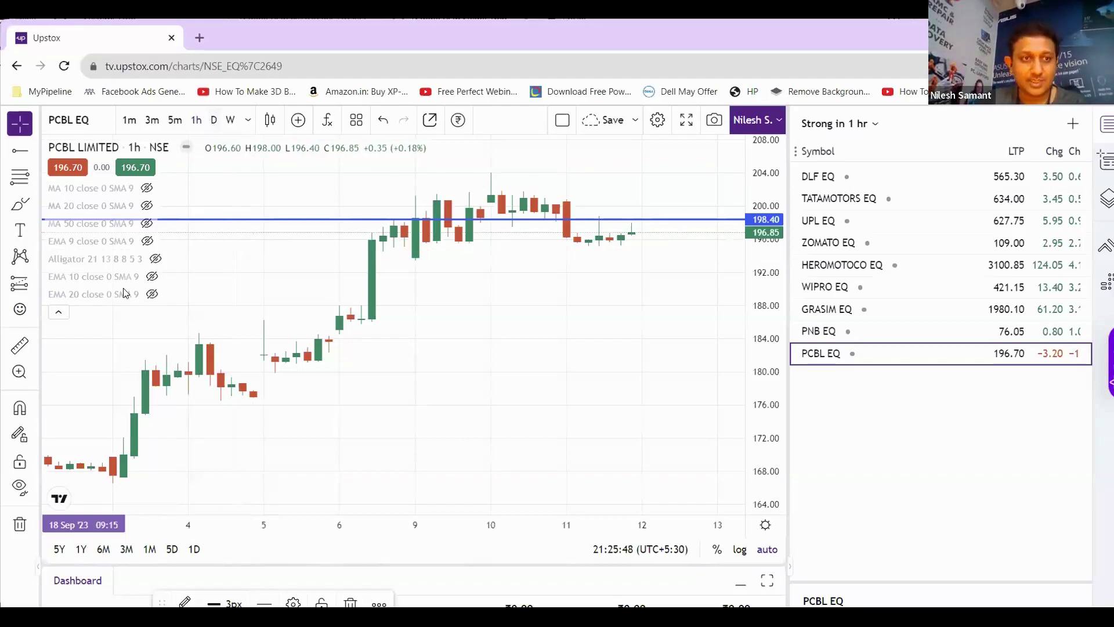
Step: View the PCBL chart on the daily timeframe with the EMA 10 and EMA 20 shown, and hide both averages again
{"action": "left_click", "coordinate": [213, 120]}
{"action": "left_click", "coordinate": [153, 276]}
{"action": "left_click", "coordinate": [152, 294]}
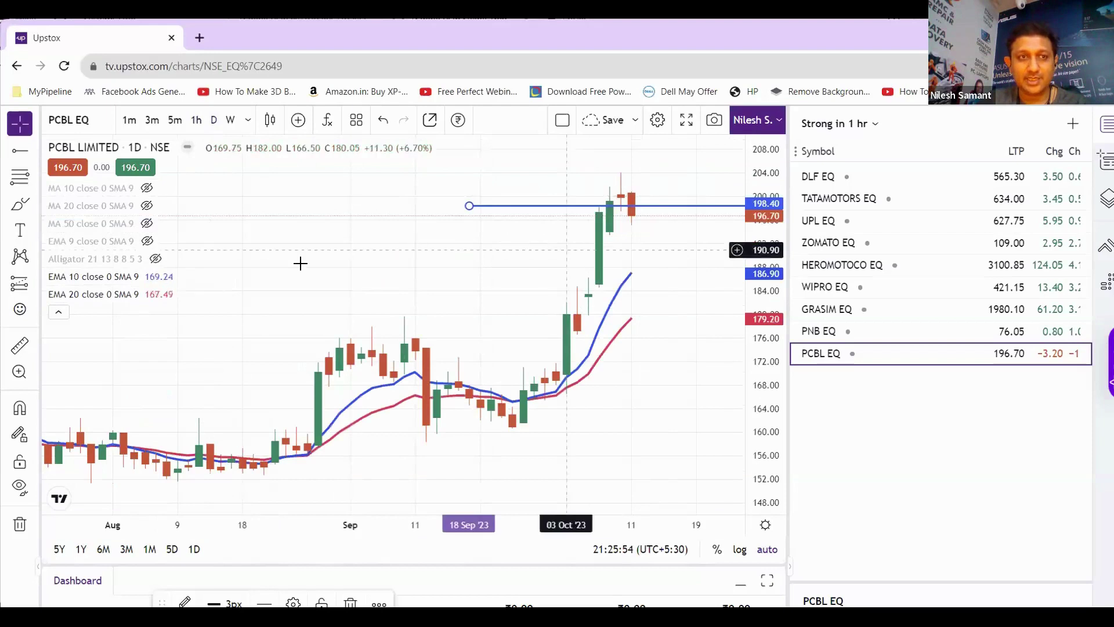
{"action": "left_click", "coordinate": [154, 277]}
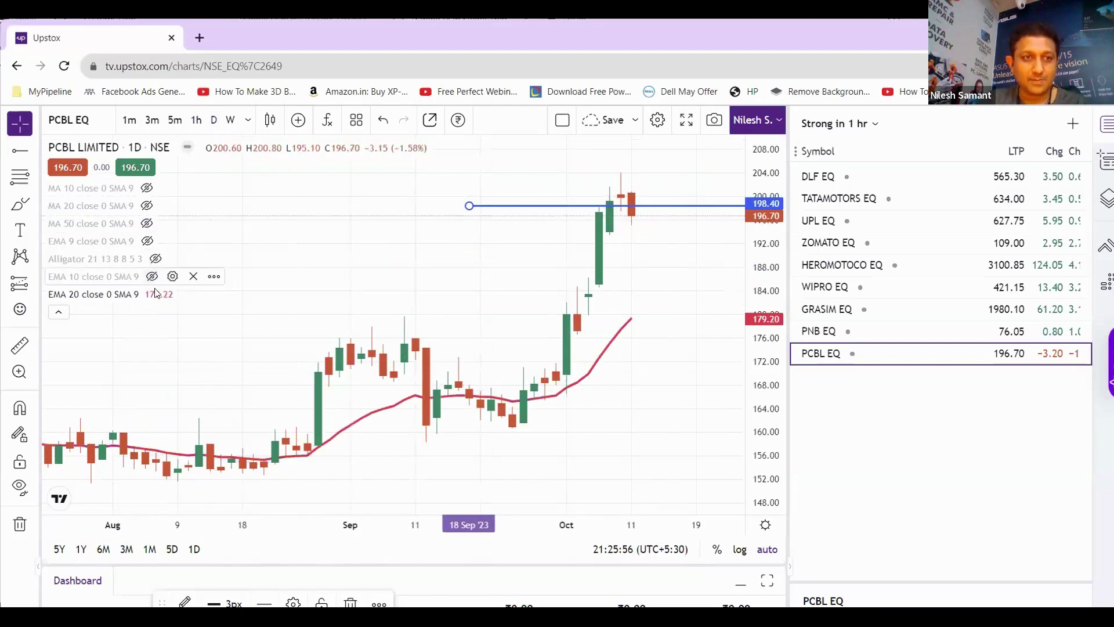
{"action": "left_click", "coordinate": [152, 294]}
Step: View the PCBL candles on the weekly timeframe and return the chart to the 1-hour timeframe
{"action": "left_click", "coordinate": [231, 120]}
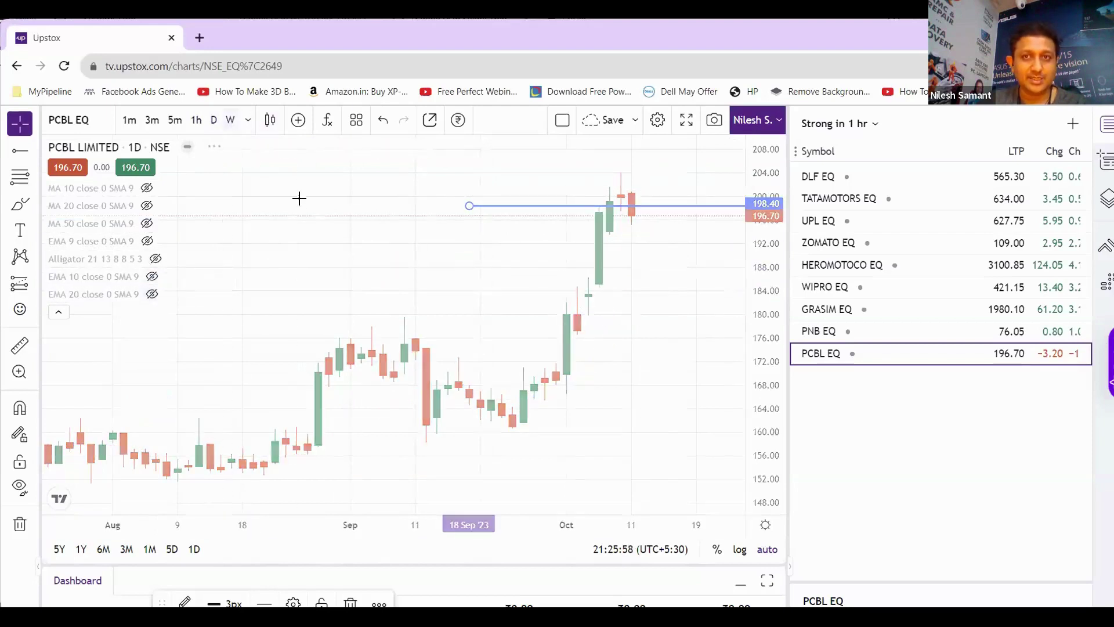
{"action": "scroll", "coordinate": [380, 266], "scroll_direction": "up", "scroll_amount": 3}
{"action": "scroll", "coordinate": [443, 233], "scroll_direction": "up", "scroll_amount": 2}
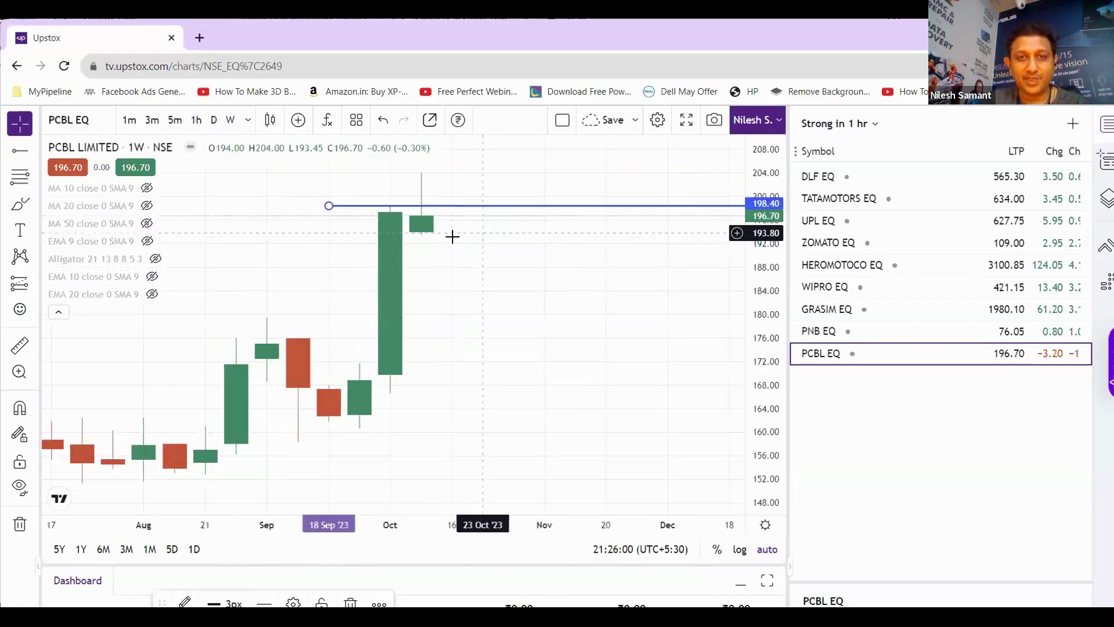
{"action": "left_click", "coordinate": [195, 120]}
{"action": "scroll", "coordinate": [344, 291], "scroll_direction": "down", "scroll_amount": 3}
{"action": "scroll", "coordinate": [346, 292], "scroll_direction": "down", "scroll_amount": 2}
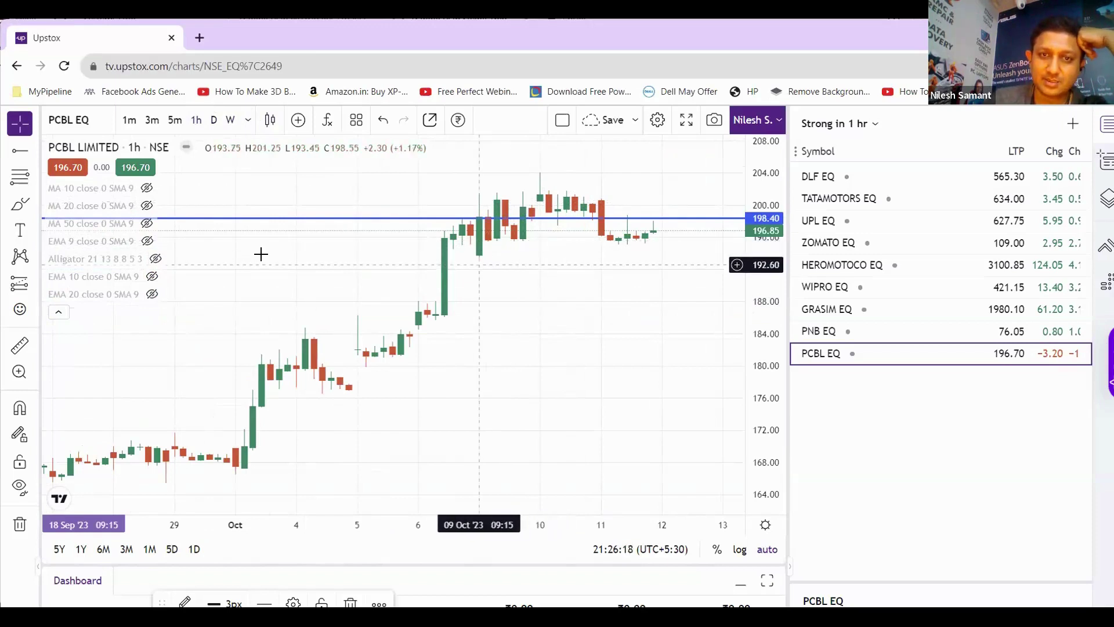
Step: Select the Horizontal Line drawing tool for the PCBL chart
{"action": "left_click", "coordinate": [23, 152]}
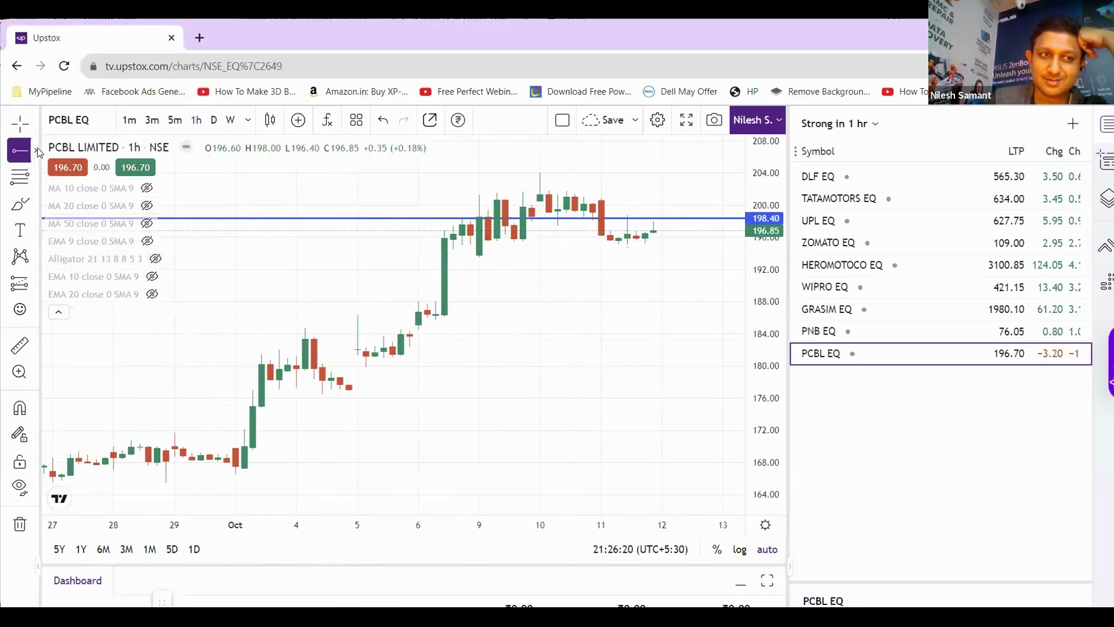
{"action": "left_click", "coordinate": [36, 151]}
{"action": "left_click", "coordinate": [95, 321]}
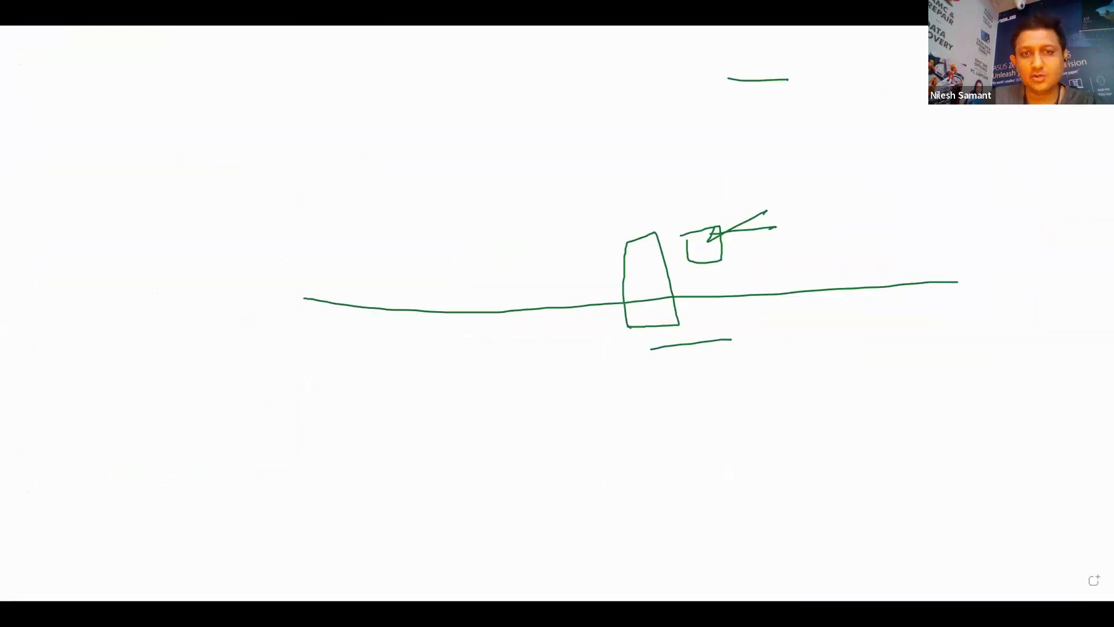
Step: Sketch a long horizontal arrow on the whiteboard, a curve rising to meet it, a circle at the crossing and a short line below
{"action": "mouse_move", "coordinate": [285, 294]}
{"action": "left_mouse_down"}
{"action": "mouse_move", "coordinate": [667, 294]}
{"action": "mouse_move", "coordinate": [1027, 271]}
{"action": "left_mouse_up"}
{"action": "left_click_drag", "start_coordinate": [234, 402], "coordinate": [380, 369]}
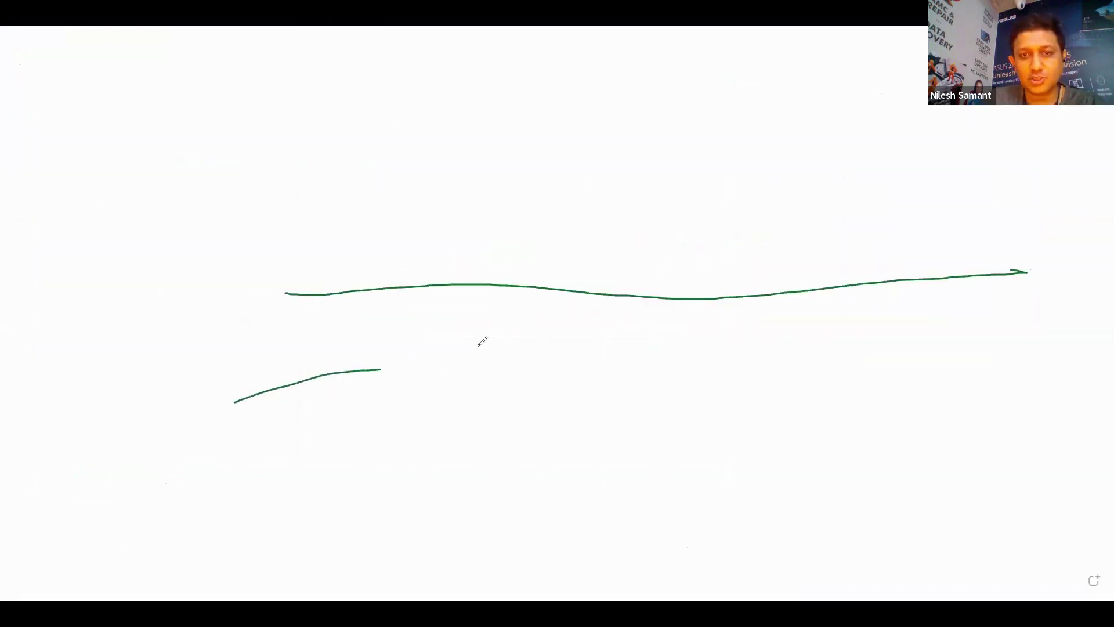
{"action": "mouse_move", "coordinate": [478, 346]}
{"action": "left_mouse_down"}
{"action": "mouse_move", "coordinate": [590, 279]}
{"action": "mouse_move", "coordinate": [609, 282]}
{"action": "left_mouse_up"}
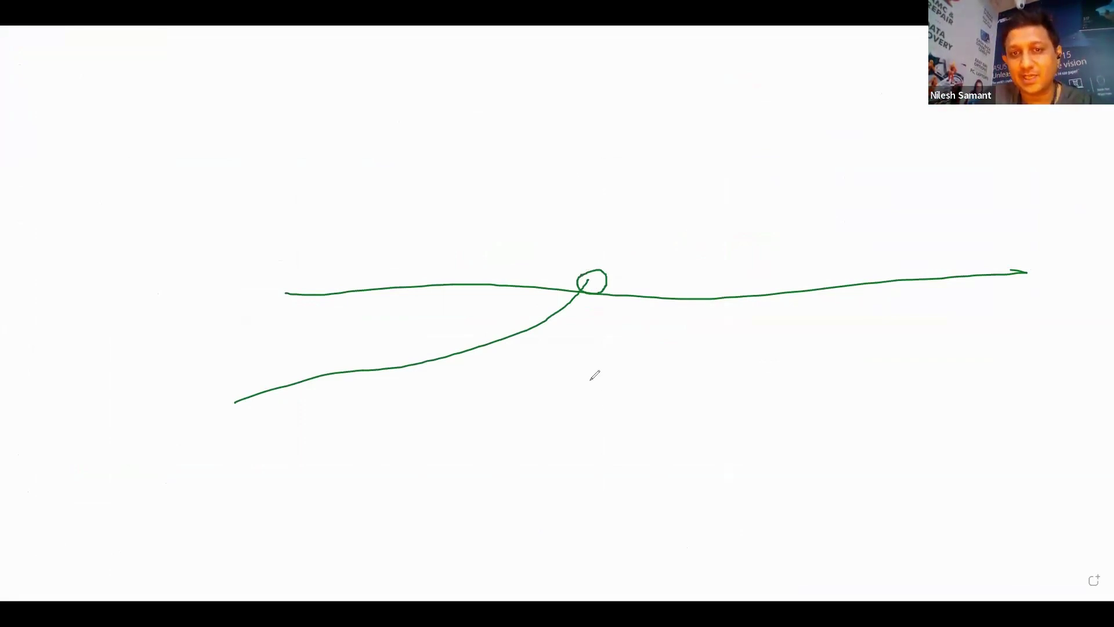
{"action": "left_click_drag", "start_coordinate": [559, 346], "coordinate": [600, 344]}
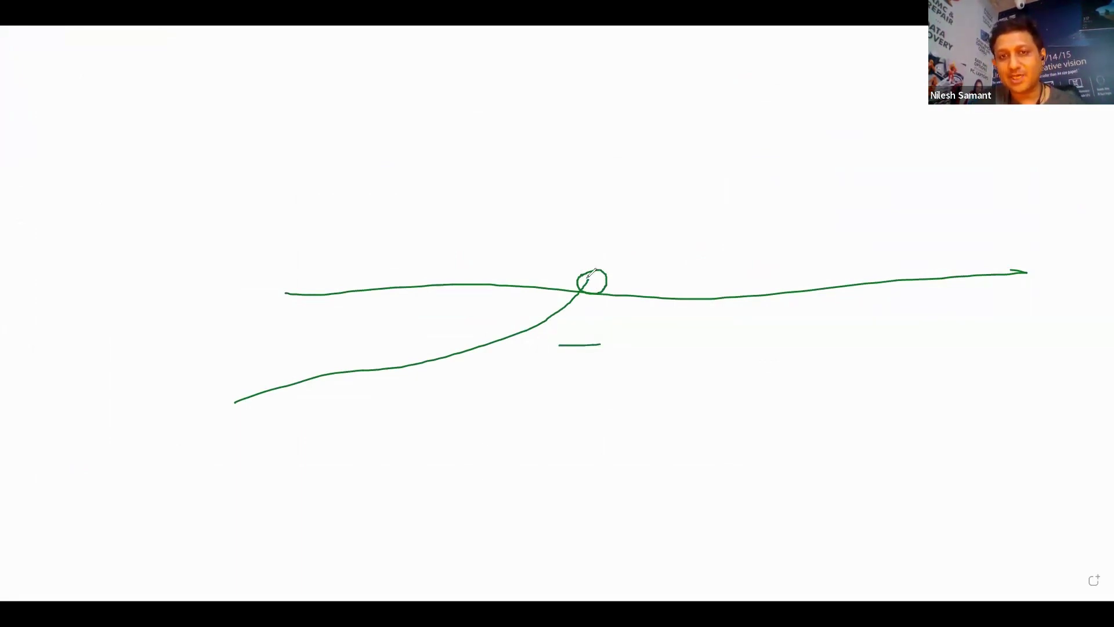
Step: Try marking the short line below the crossing and extending the curve steeply upward from the circle
{"action": "mouse_move", "coordinate": [606, 332]}
{"action": "left_mouse_down"}
{"action": "mouse_move", "coordinate": [596, 349]}
{"action": "mouse_move", "coordinate": [609, 351]}
{"action": "left_mouse_up"}
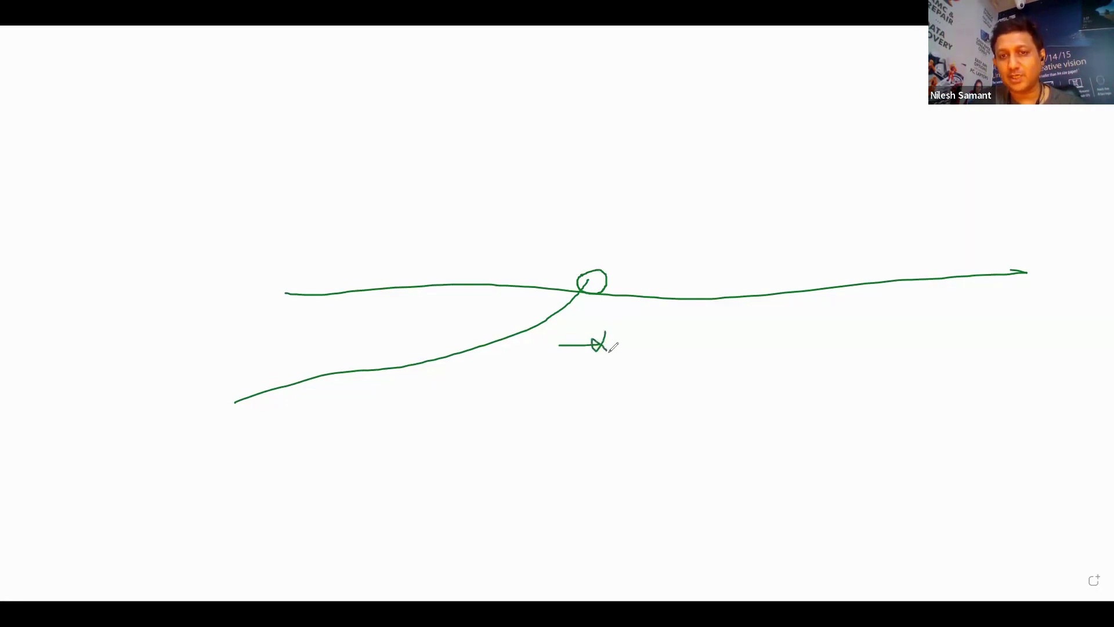
{"action": "key", "text": "ctrl+z"}
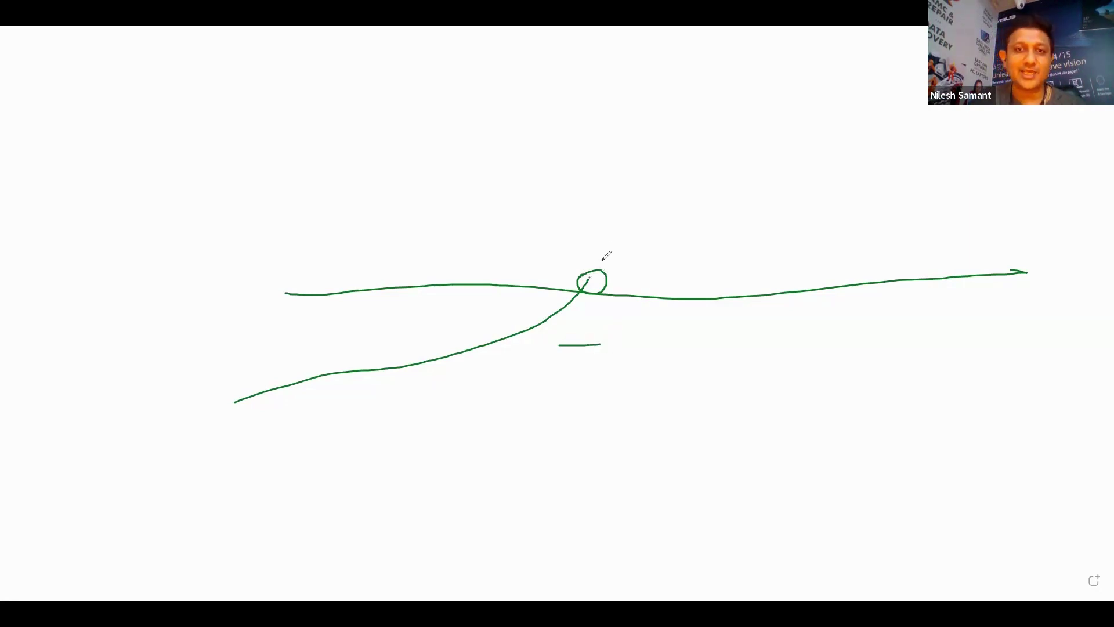
{"action": "mouse_move", "coordinate": [591, 277]}
{"action": "left_mouse_down"}
{"action": "mouse_move", "coordinate": [703, 94]}
{"action": "mouse_move", "coordinate": [723, 37]}
{"action": "left_mouse_up"}
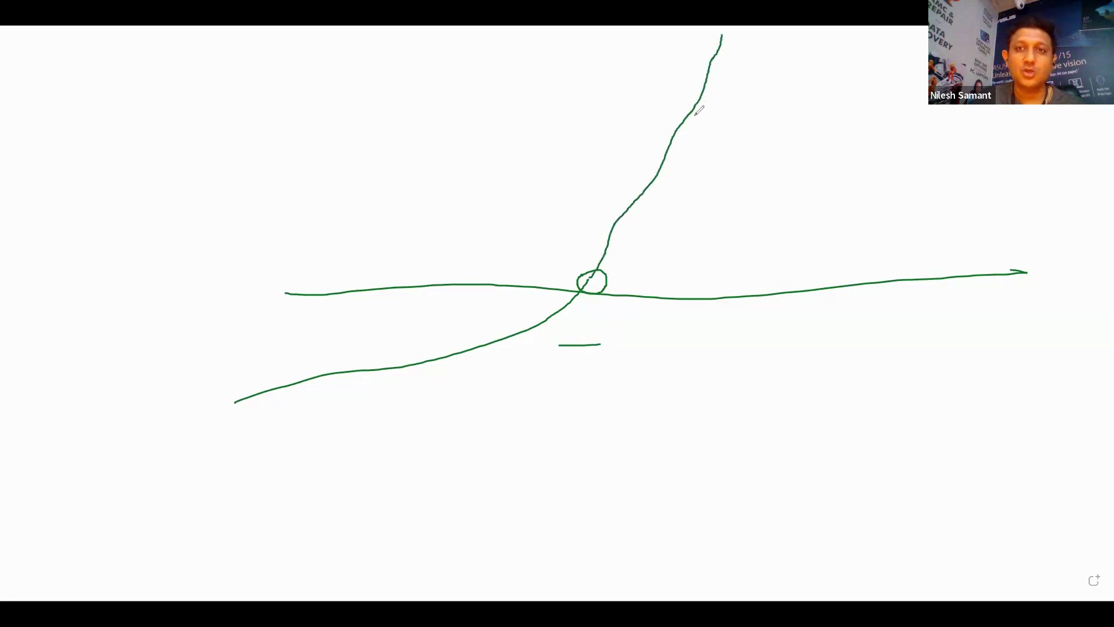
{"action": "left_click_drag", "start_coordinate": [679, 162], "coordinate": [698, 160]}
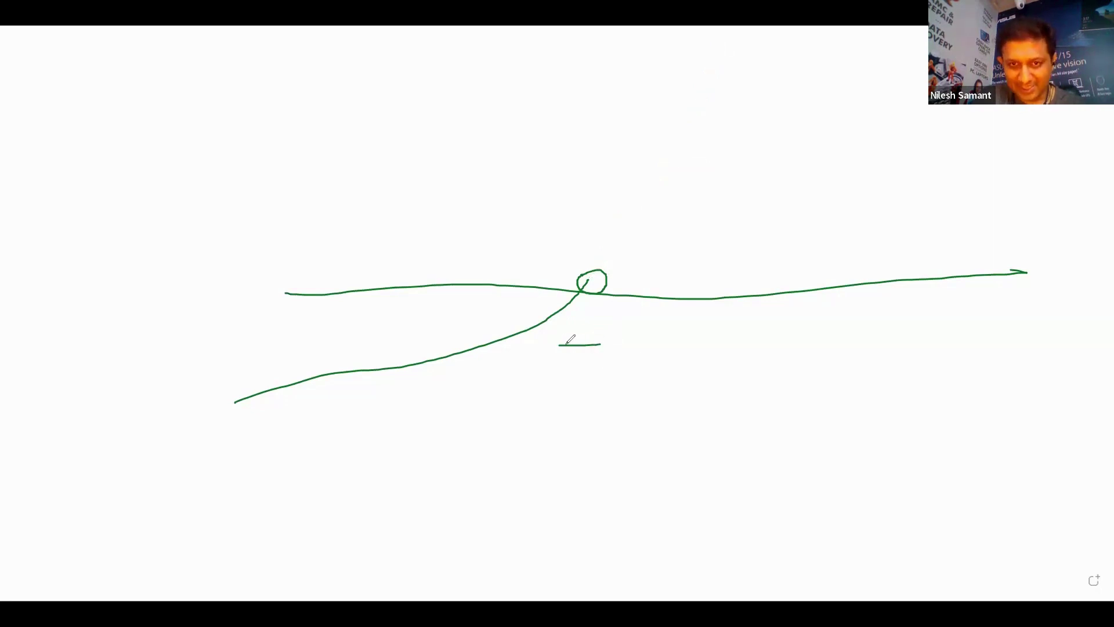
{"action": "mouse_move", "coordinate": [590, 342]}
{"action": "left_mouse_down"}
{"action": "mouse_move", "coordinate": [561, 342]}
{"action": "mouse_move", "coordinate": [619, 340]}
{"action": "mouse_move", "coordinate": [557, 355]}
{"action": "left_mouse_up"}
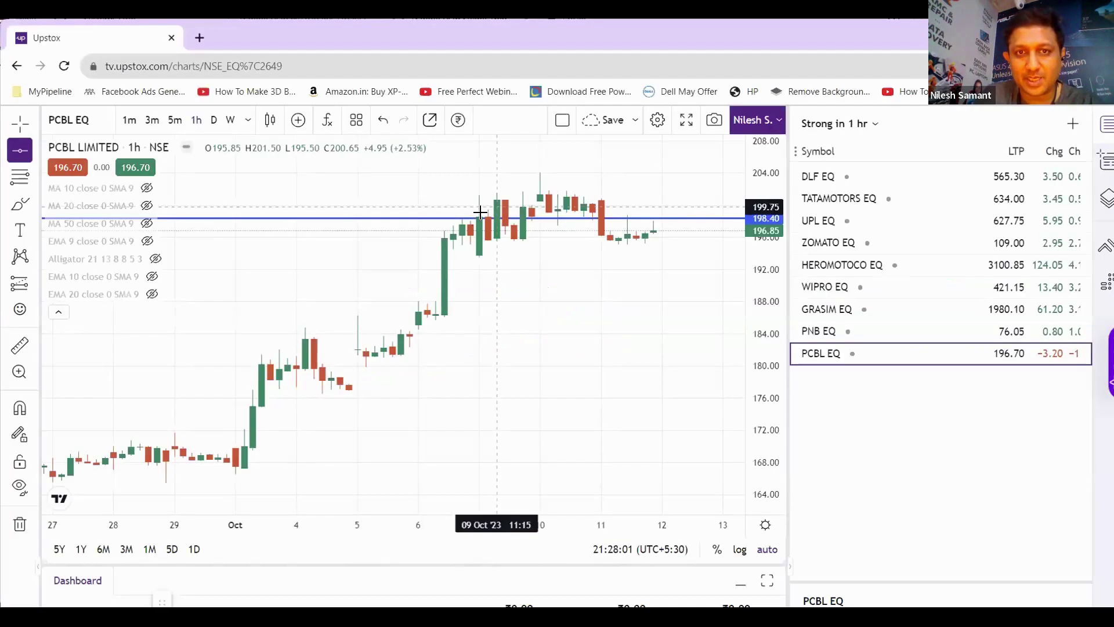
Step: Switch back to the Upstox chart and place a horizontal ray at 194.90 beneath the 9 October candles
{"action": "key", "text": "alt+Tab"}
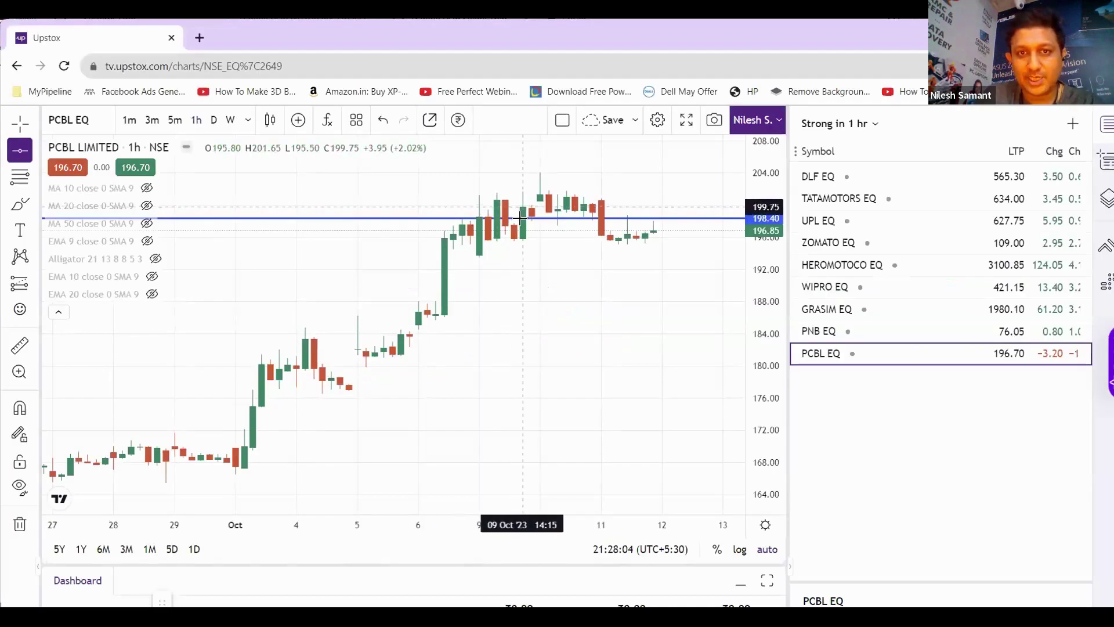
{"action": "left_click", "coordinate": [33, 151]}
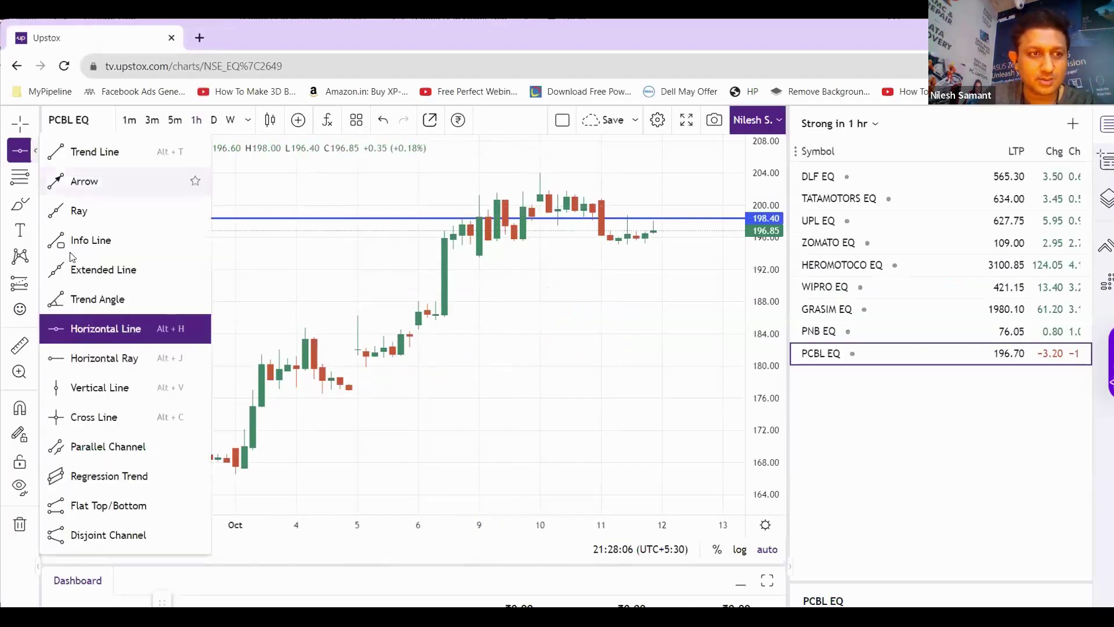
{"action": "left_click", "coordinate": [90, 360]}
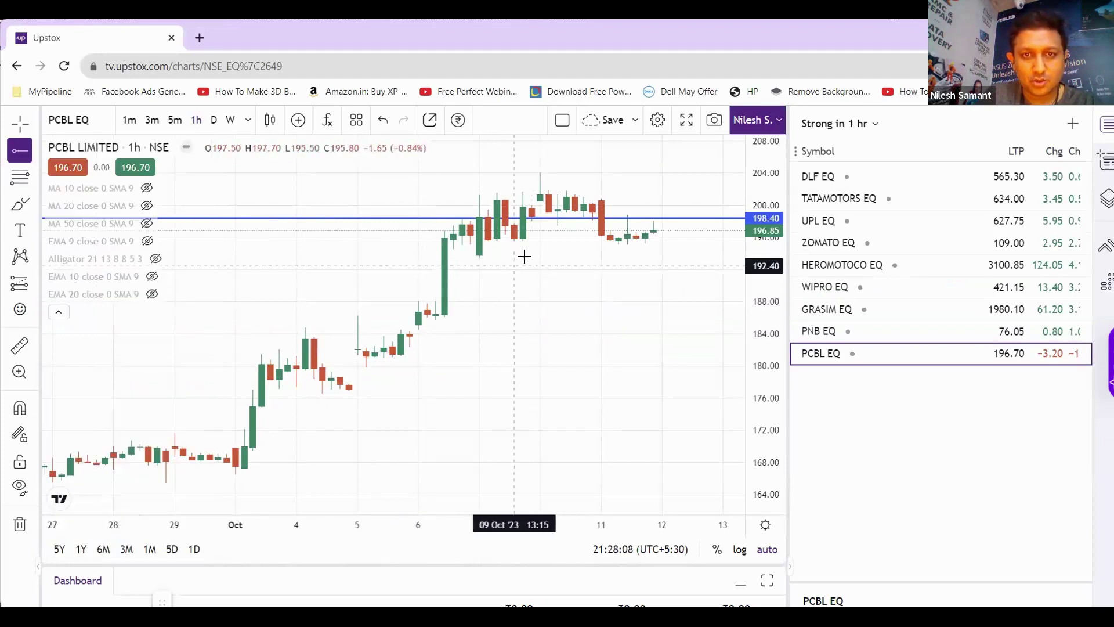
{"action": "left_click", "coordinate": [515, 245]}
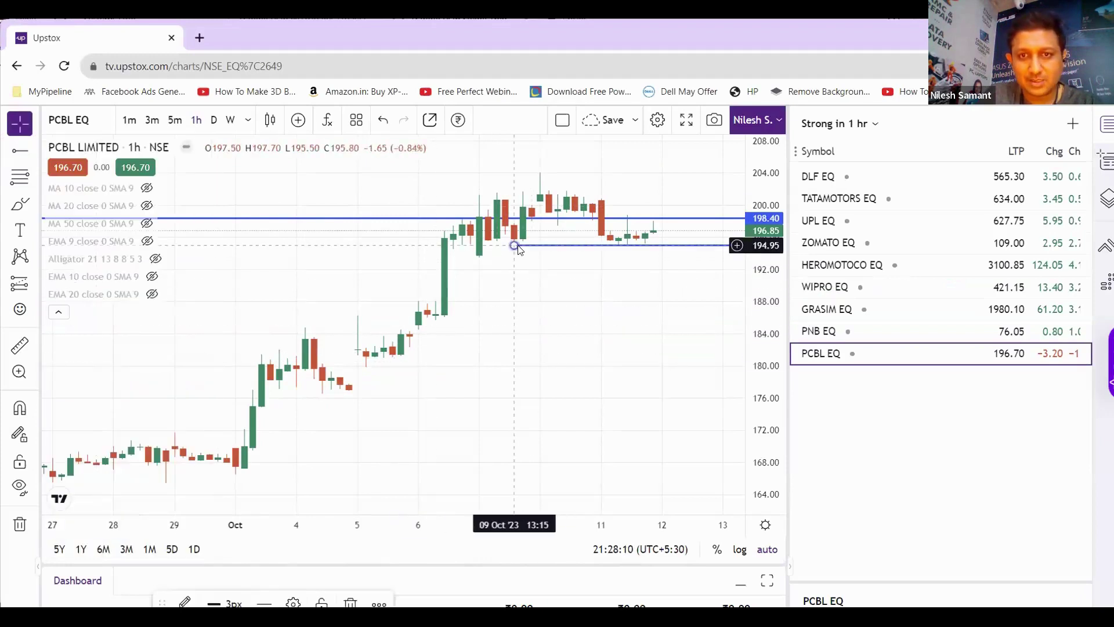
{"action": "mouse_move", "coordinate": [518, 249]}
{"action": "left_mouse_down"}
{"action": "mouse_move", "coordinate": [461, 262]}
{"action": "mouse_move", "coordinate": [509, 250]}
{"action": "left_mouse_up"}
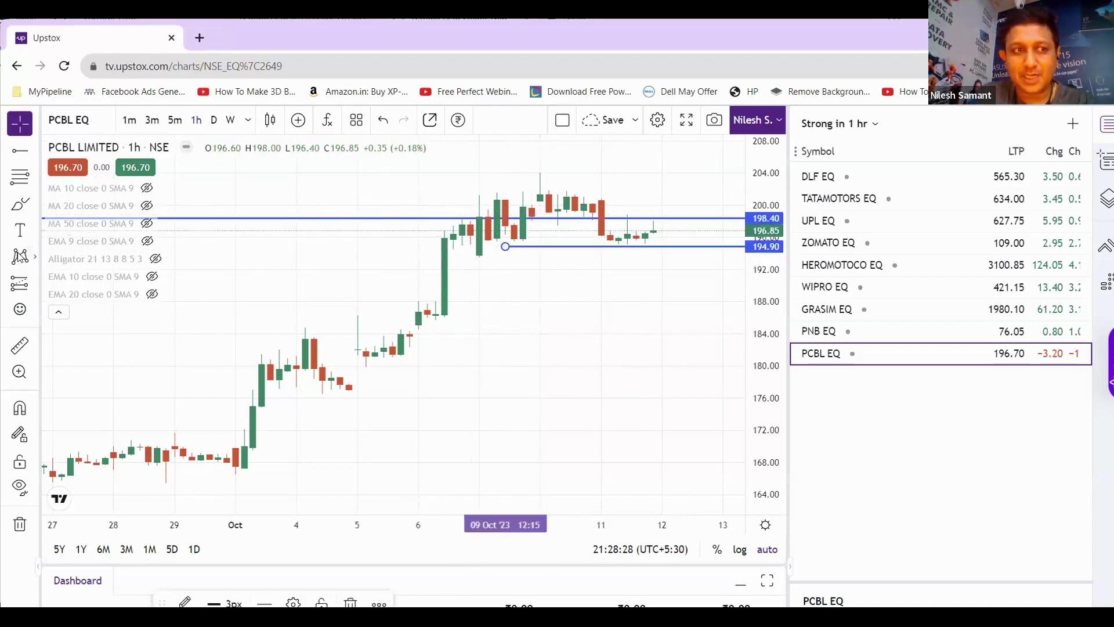
Step: Add a text note reading "50/6 = 8" above the 198.40 line on the PCBL chart
{"action": "left_click", "coordinate": [20, 231]}
{"action": "left_click", "coordinate": [233, 178]}
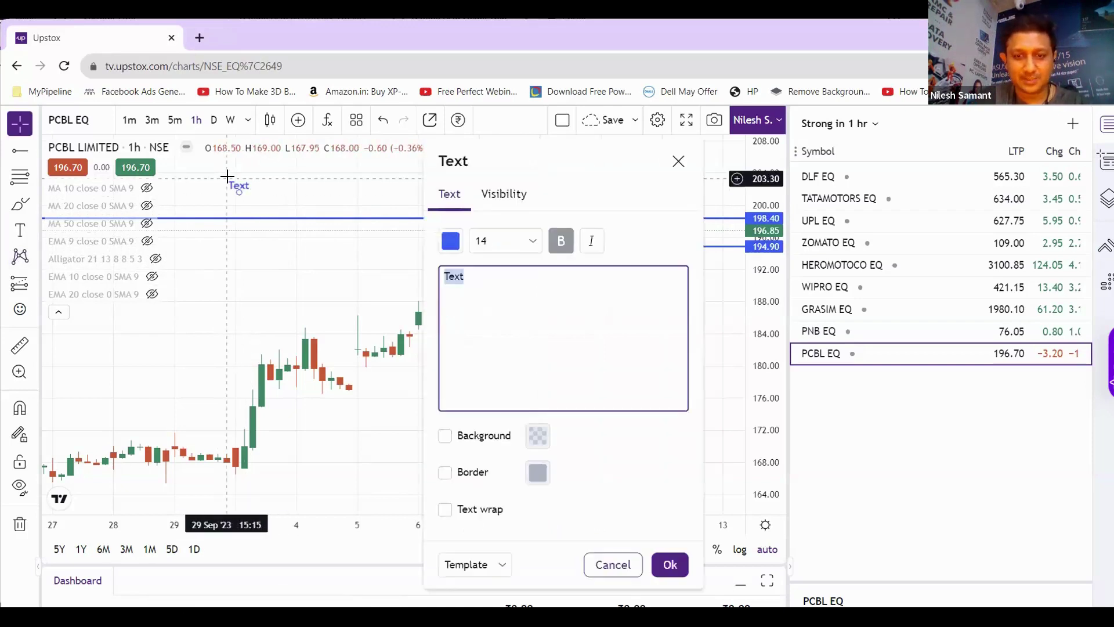
{"action": "type", "text": "100"}
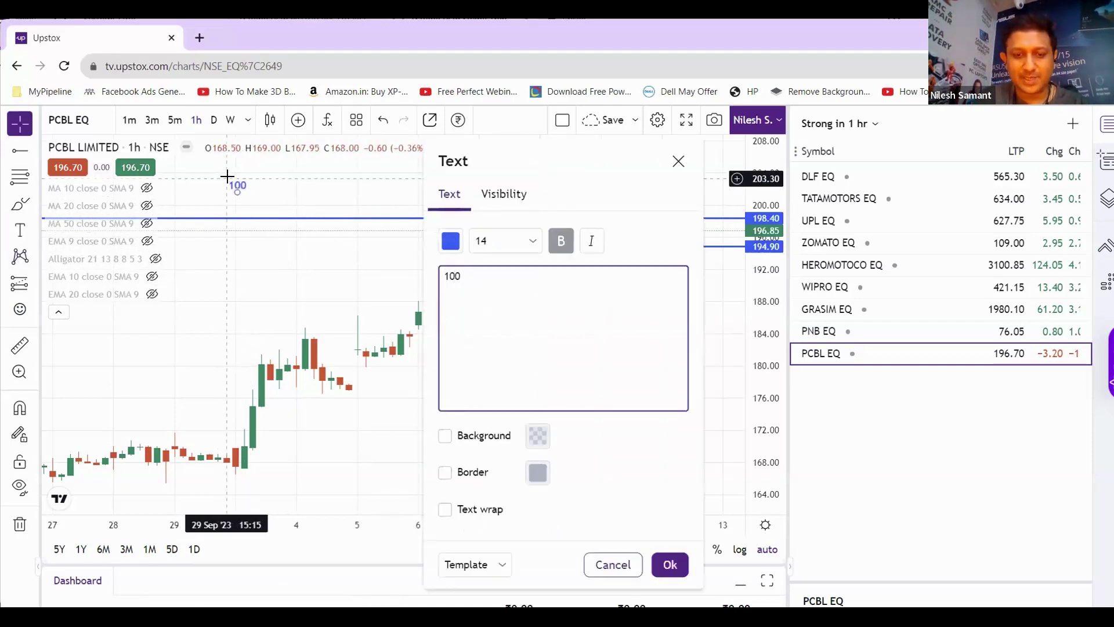
{"action": "type", "text": "/6"}
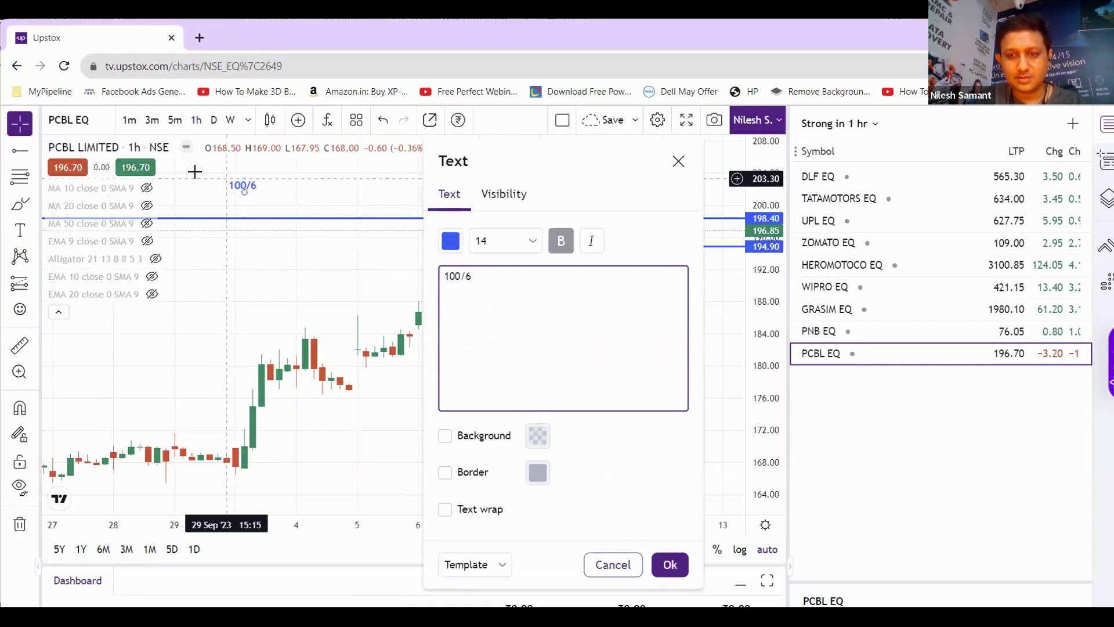
{"action": "key", "text": "BackSpace"}
{"action": "key", "text": "BackSpace"}
{"action": "key", "text": "BackSpace"}
{"action": "key", "text": "BackSpace"}
{"action": "key", "text": "BackSpace"}
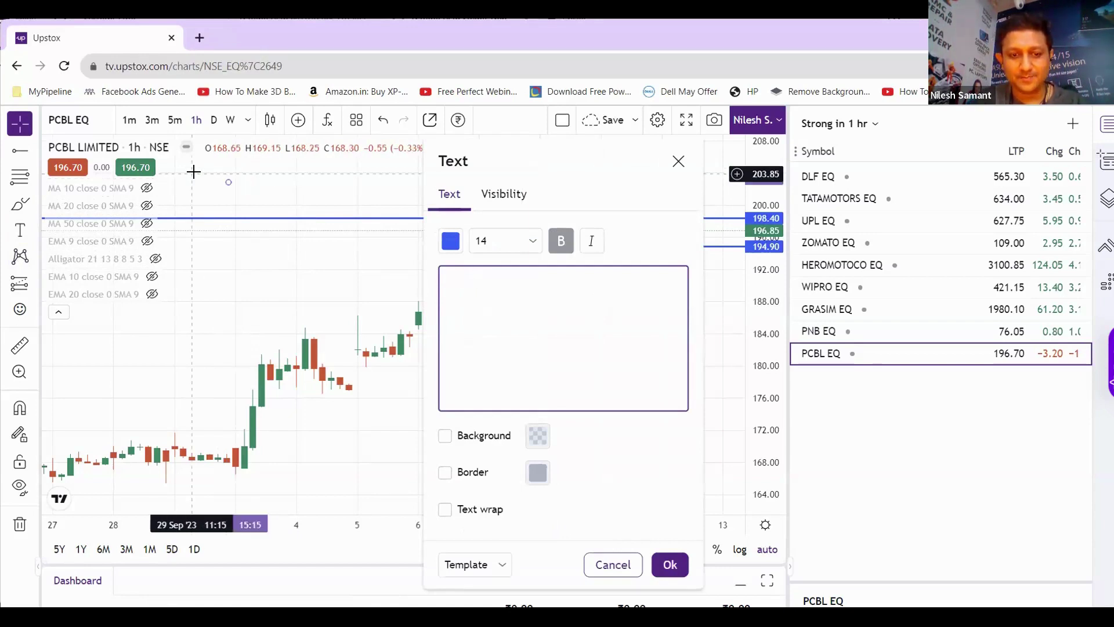
{"action": "type", "text": "50/"}
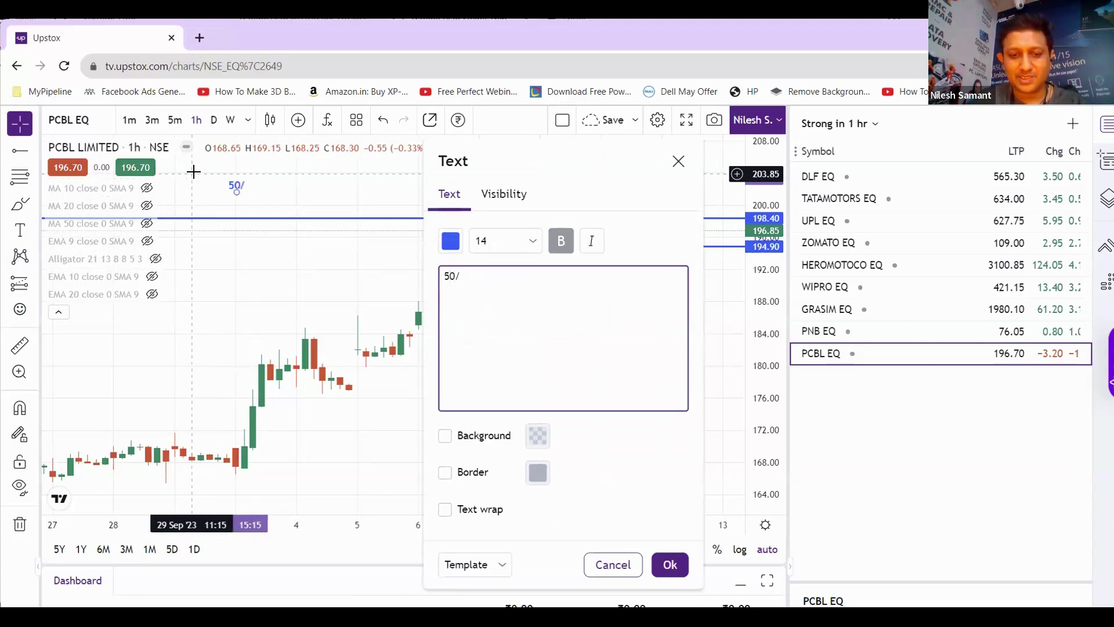
{"action": "type", "text": "6 = 8"}
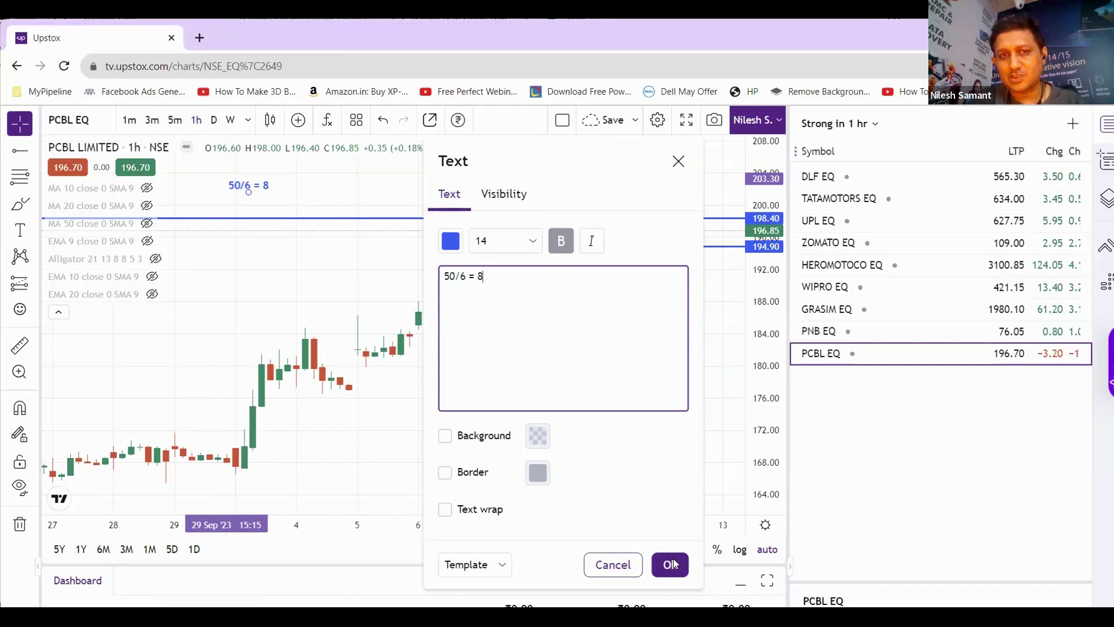
{"action": "left_click", "coordinate": [678, 161]}
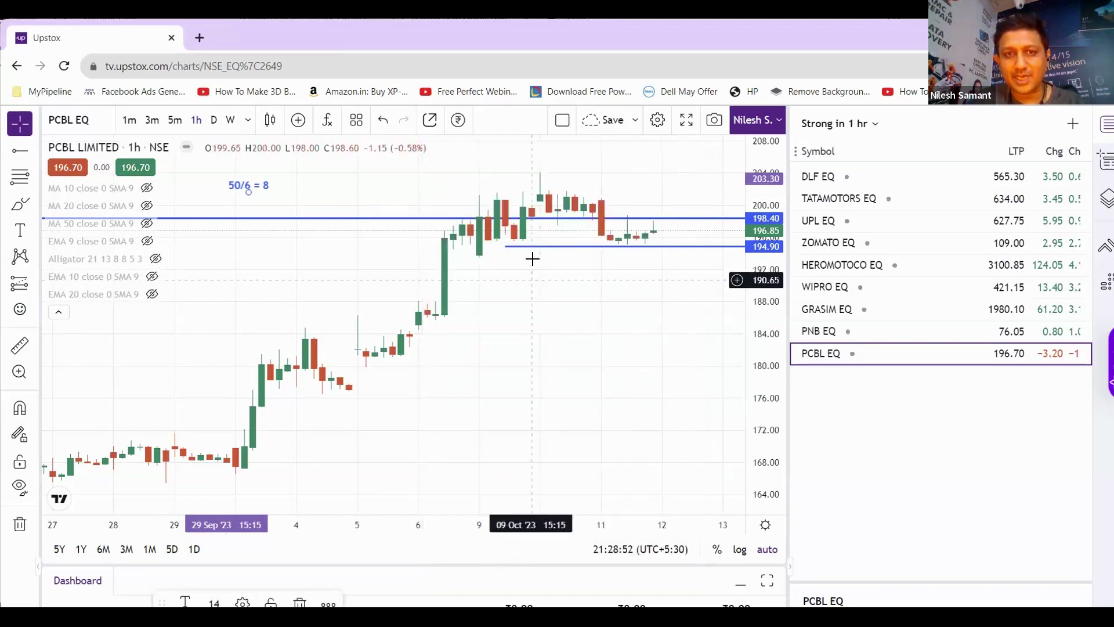
Step: Lower the horizontal ray to 192.60 and delete the "50/6 = 8" text note
{"action": "left_click_drag", "start_coordinate": [535, 246], "coordinate": [500, 264]}
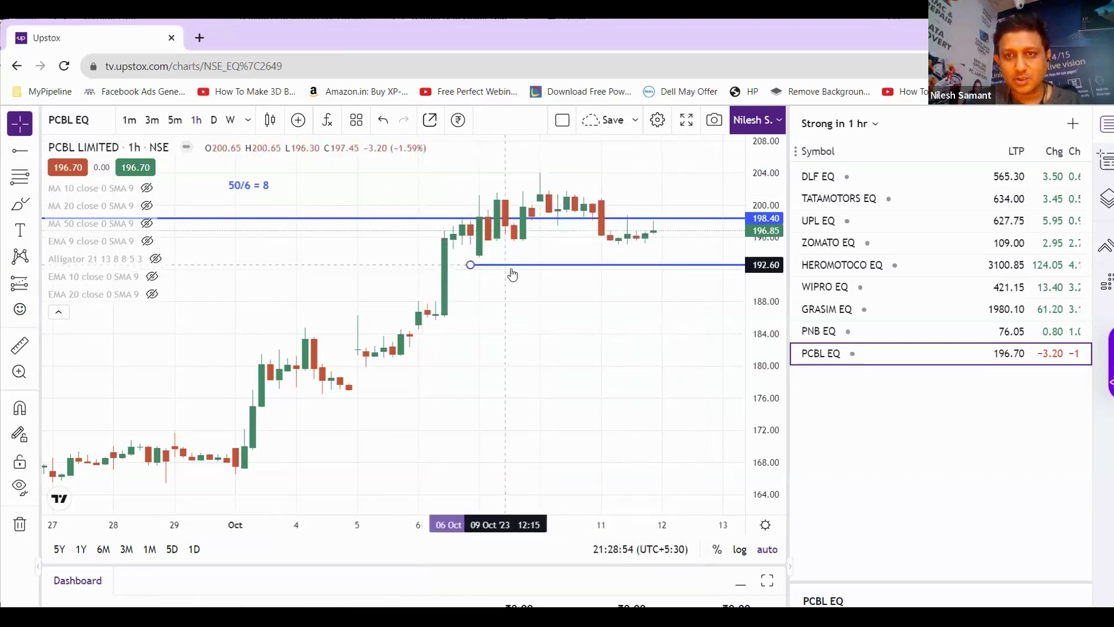
{"action": "left_click", "coordinate": [247, 189]}
{"action": "key", "text": "Delete"}
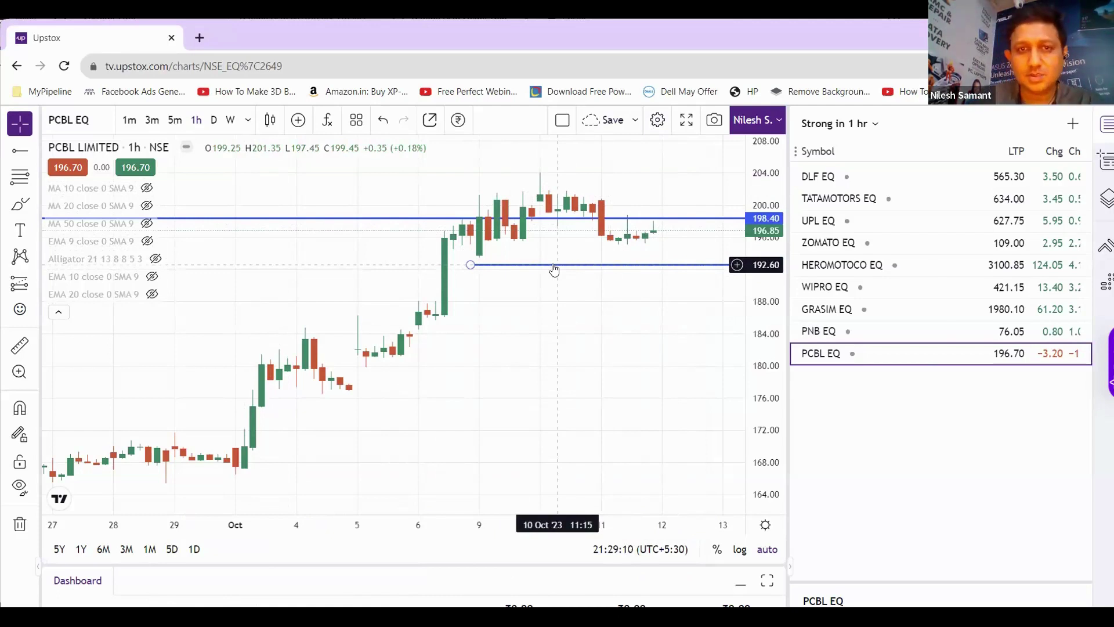
Step: Look at the PNB chart from the watchlist, and open the DLF chart on the daily timeframe
{"action": "left_click", "coordinate": [884, 337]}
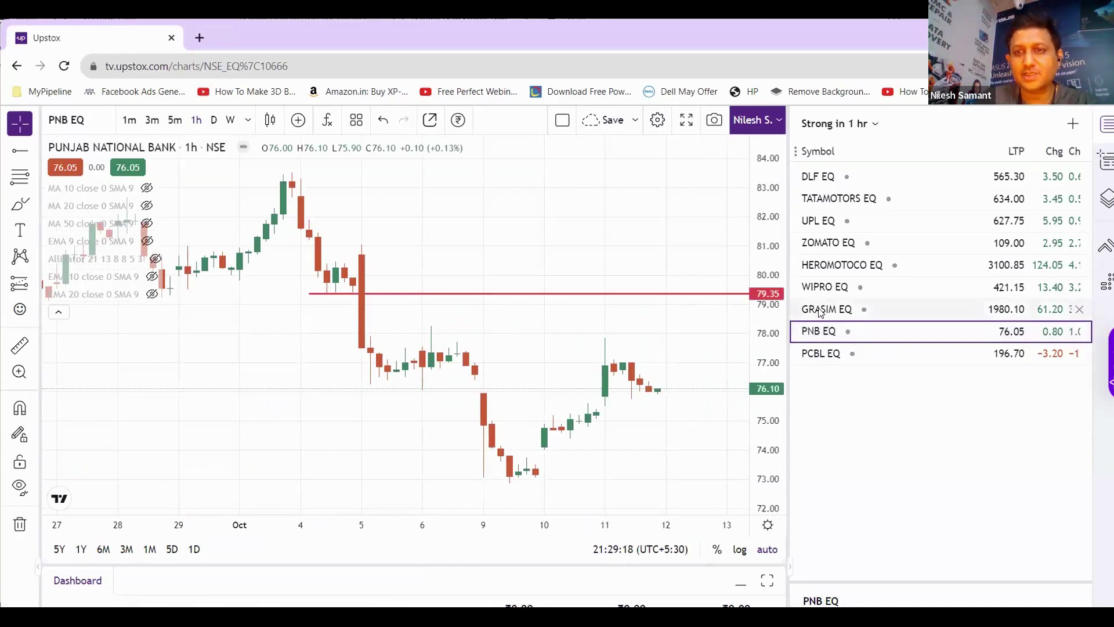
{"action": "left_click", "coordinate": [832, 179]}
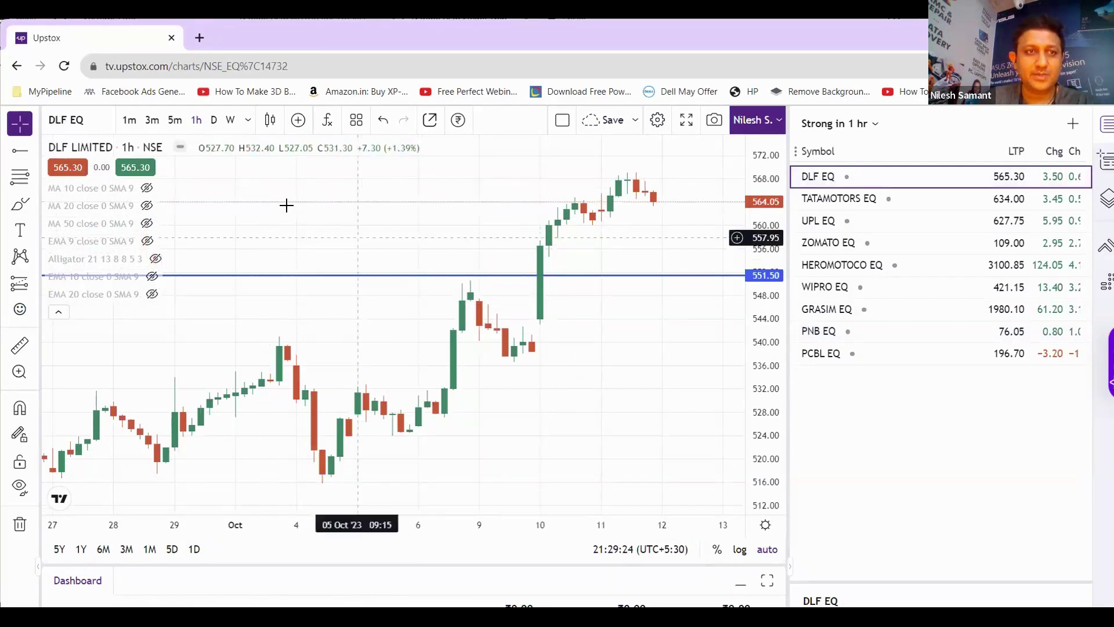
{"action": "type", "text": "1D"}
{"action": "key", "text": "Return"}
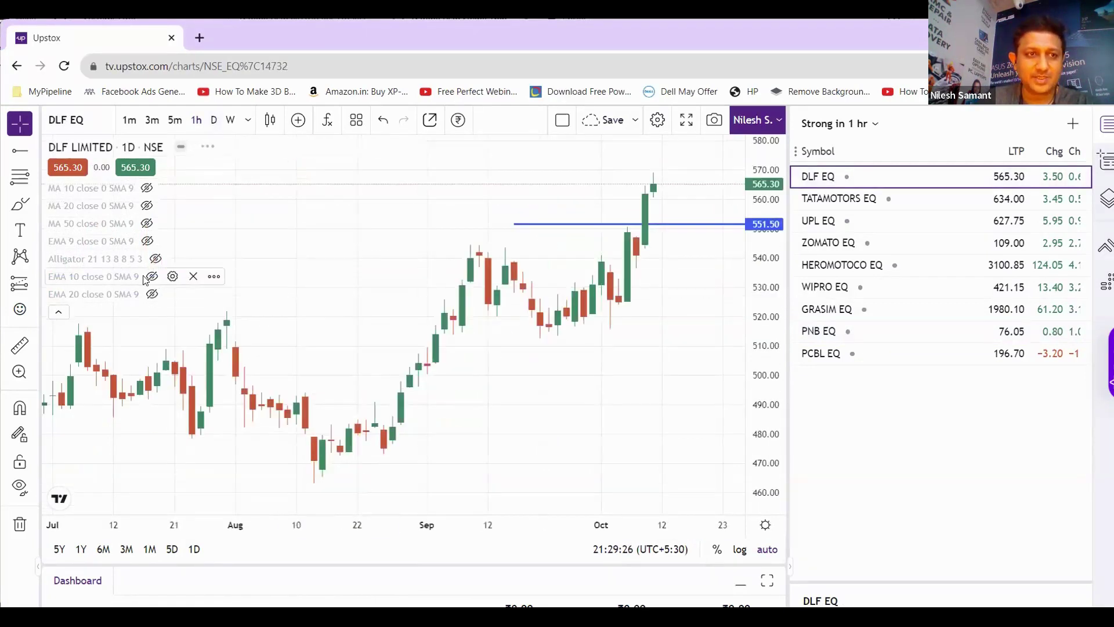
Step: Show the EMA 10 and EMA 20 on the DLF chart and set it to the 1-hour timeframe
{"action": "left_click", "coordinate": [148, 277]}
{"action": "left_click", "coordinate": [151, 294]}
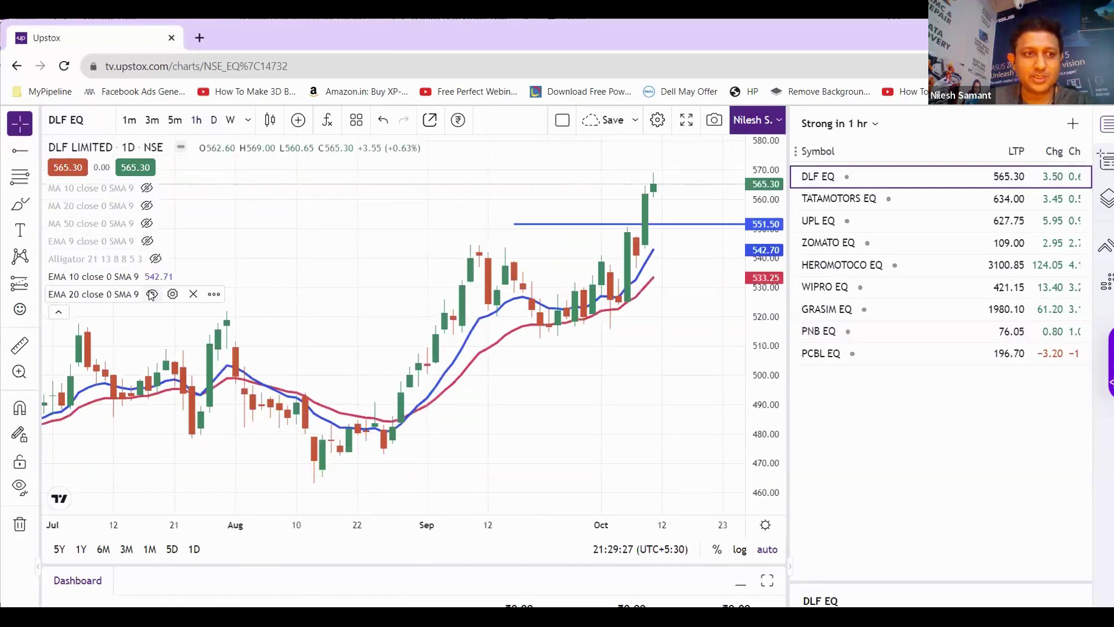
{"action": "scroll", "coordinate": [464, 331], "scroll_direction": "up", "scroll_amount": 1}
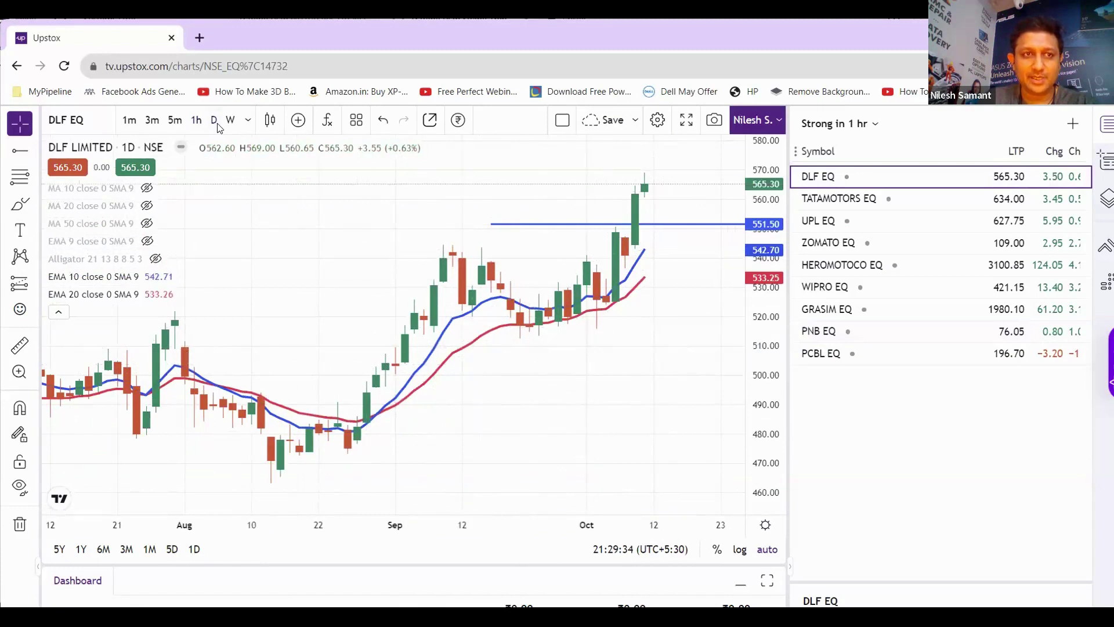
{"action": "left_click", "coordinate": [196, 119]}
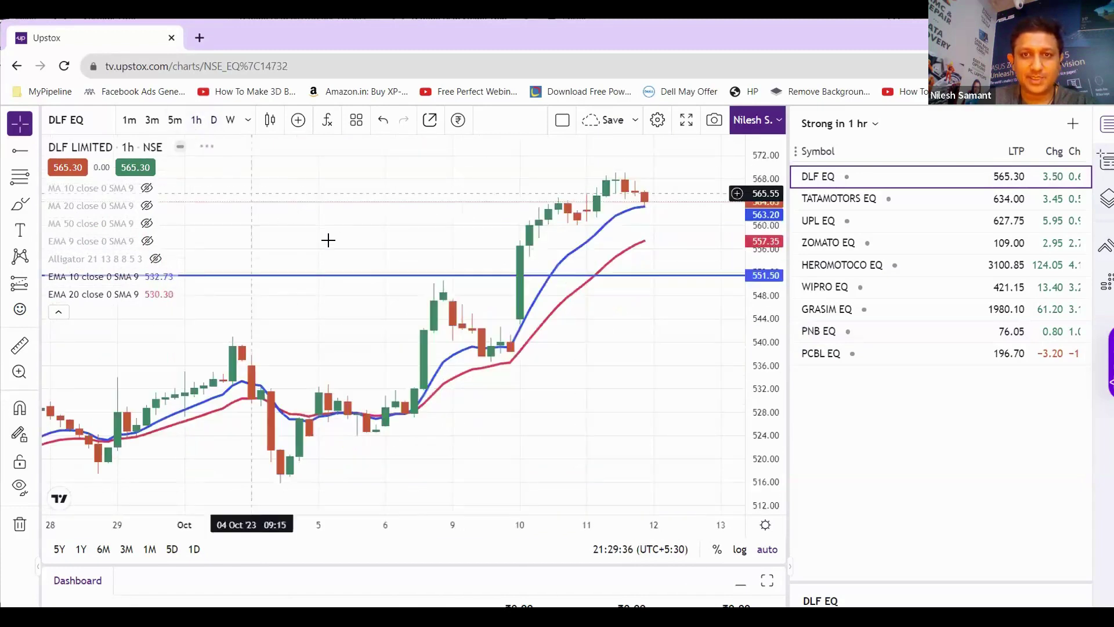
Step: Lower the horizontal ray on the DLF chart to 550.60 and hide the EMA 10 and EMA 20
{"action": "left_click_drag", "start_coordinate": [370, 276], "coordinate": [362, 280]}
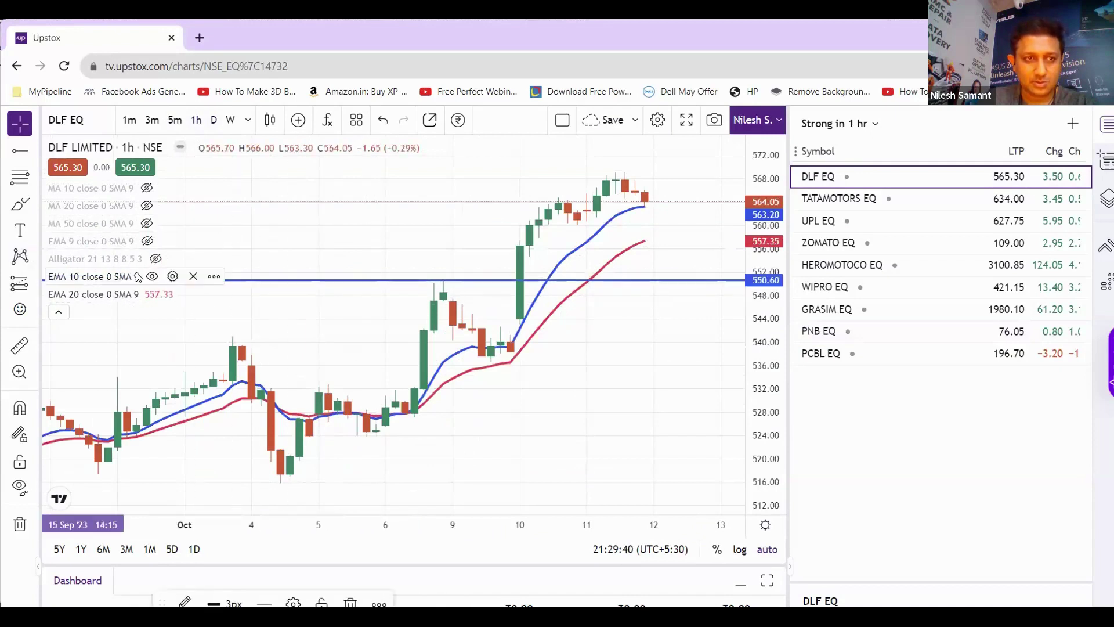
{"action": "left_click", "coordinate": [152, 277]}
{"action": "left_click", "coordinate": [152, 294]}
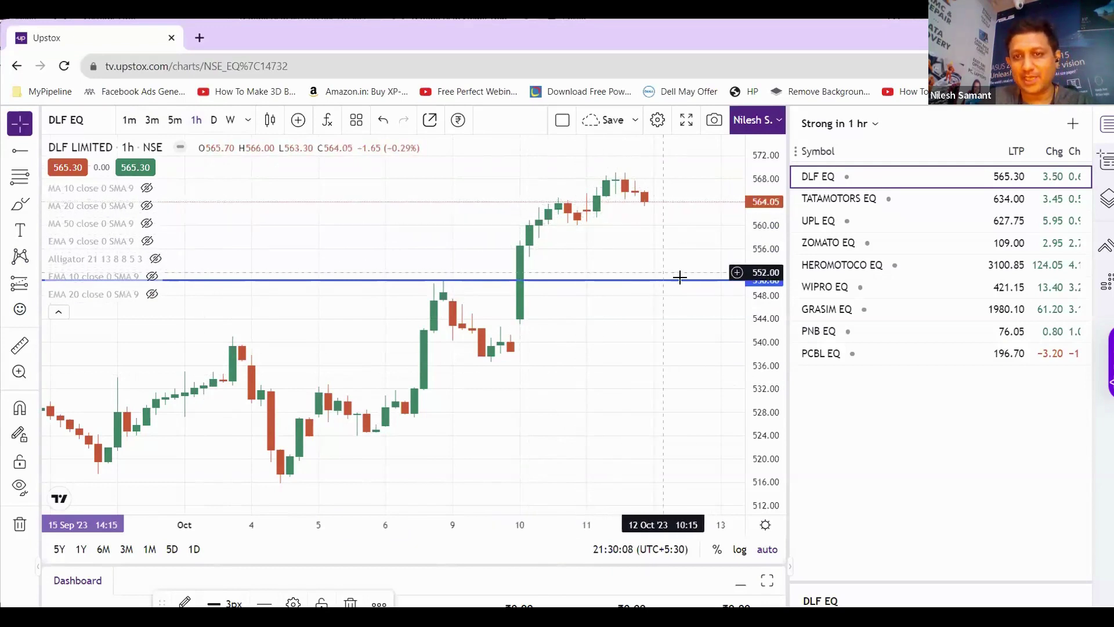
Step: Sketch a circle around the 550.60 line with the brush, plus a price path from the last candle down to it and back up
{"action": "left_click", "coordinate": [19, 210]}
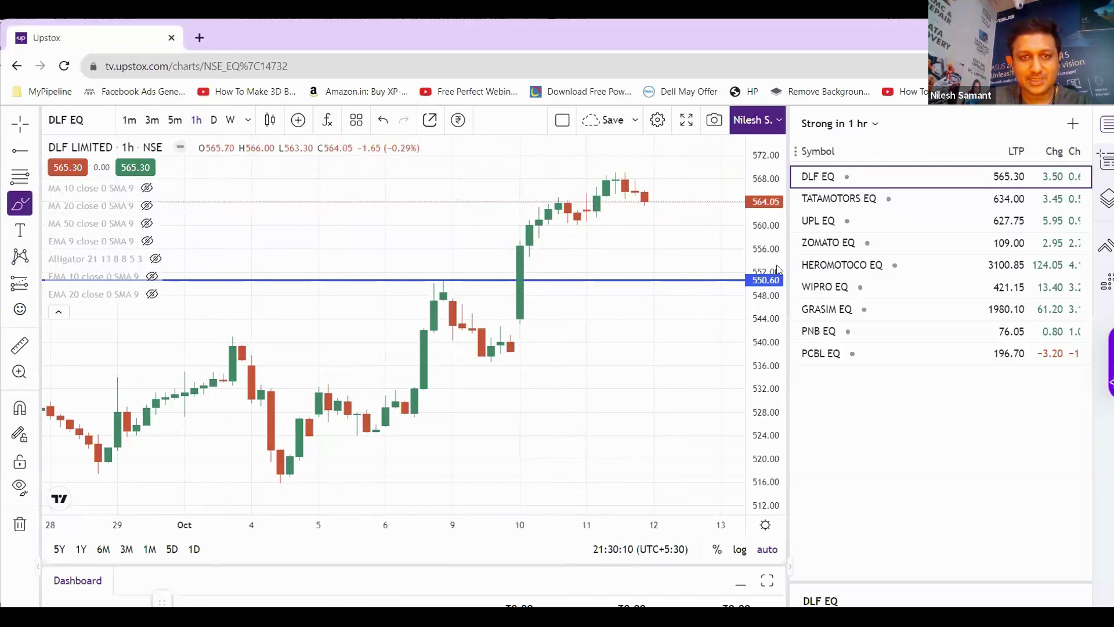
{"action": "mouse_move", "coordinate": [645, 257]}
{"action": "left_mouse_down"}
{"action": "mouse_move", "coordinate": [674, 258]}
{"action": "mouse_move", "coordinate": [626, 289]}
{"action": "mouse_move", "coordinate": [648, 256]}
{"action": "left_mouse_up"}
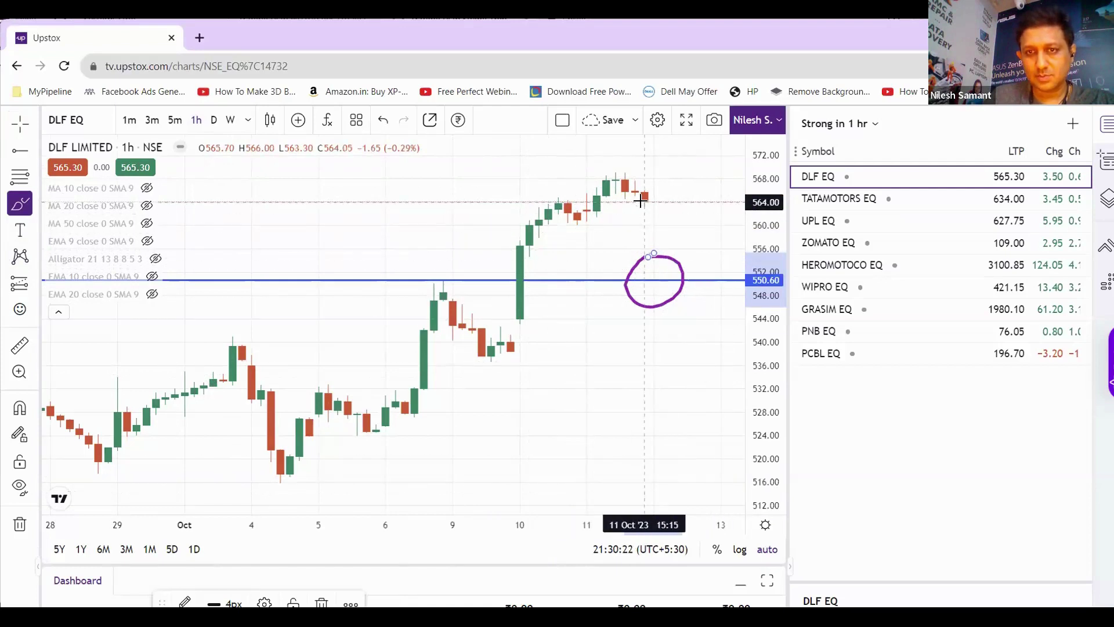
{"action": "mouse_move", "coordinate": [645, 202]}
{"action": "left_mouse_down"}
{"action": "mouse_move", "coordinate": [654, 261]}
{"action": "mouse_move", "coordinate": [679, 249]}
{"action": "mouse_move", "coordinate": [702, 272]}
{"action": "mouse_move", "coordinate": [730, 204]}
{"action": "left_mouse_up"}
{"action": "left_click_drag", "start_coordinate": [739, 171], "coordinate": [740, 173]}
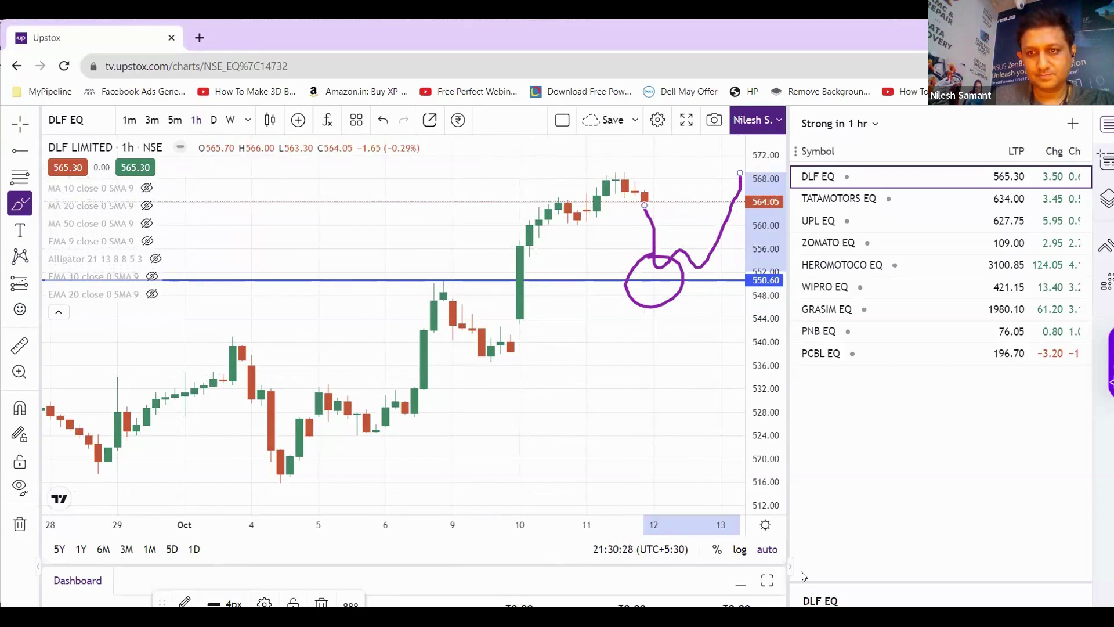
Step: Brush short horizontal marks above and below the tall breakout candle of 10 Oct, at about 558 and 543
{"action": "left_click", "coordinate": [537, 235]}
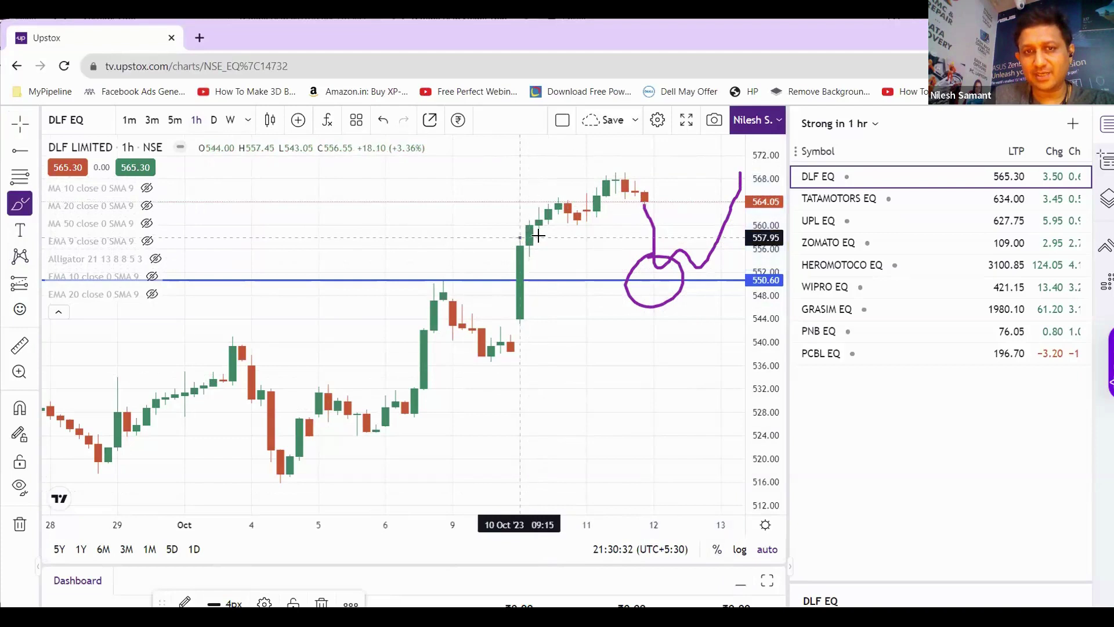
{"action": "left_click_drag", "start_coordinate": [537, 235], "coordinate": [568, 238]}
{"action": "left_click_drag", "start_coordinate": [530, 326], "coordinate": [558, 324]}
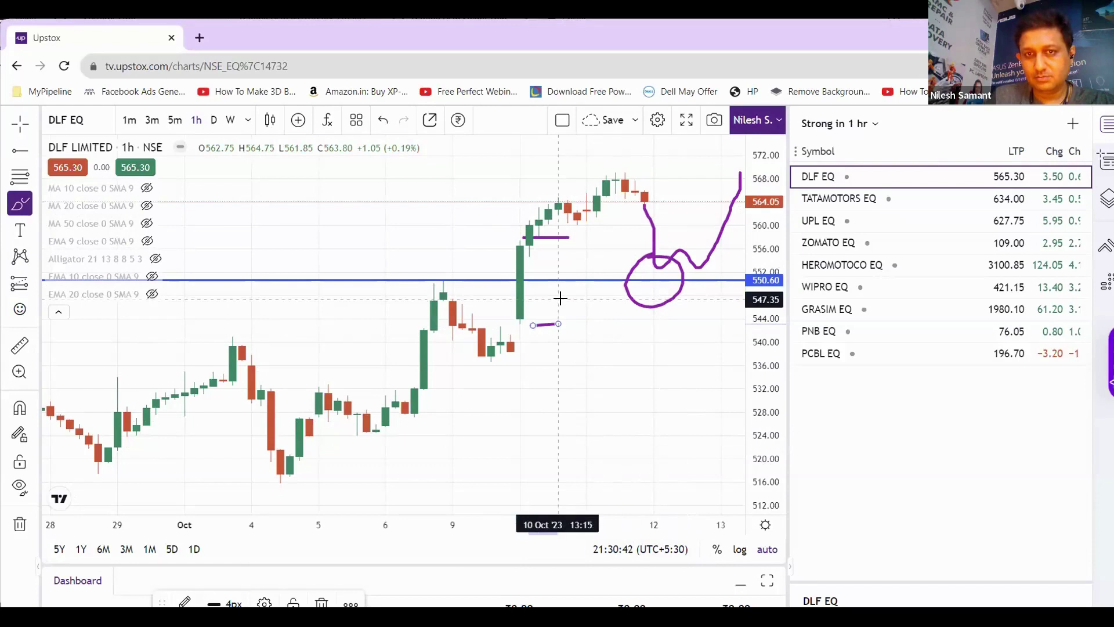
{"action": "left_click_drag", "start_coordinate": [533, 324], "coordinate": [601, 323]}
{"action": "left_click", "coordinate": [545, 324]}
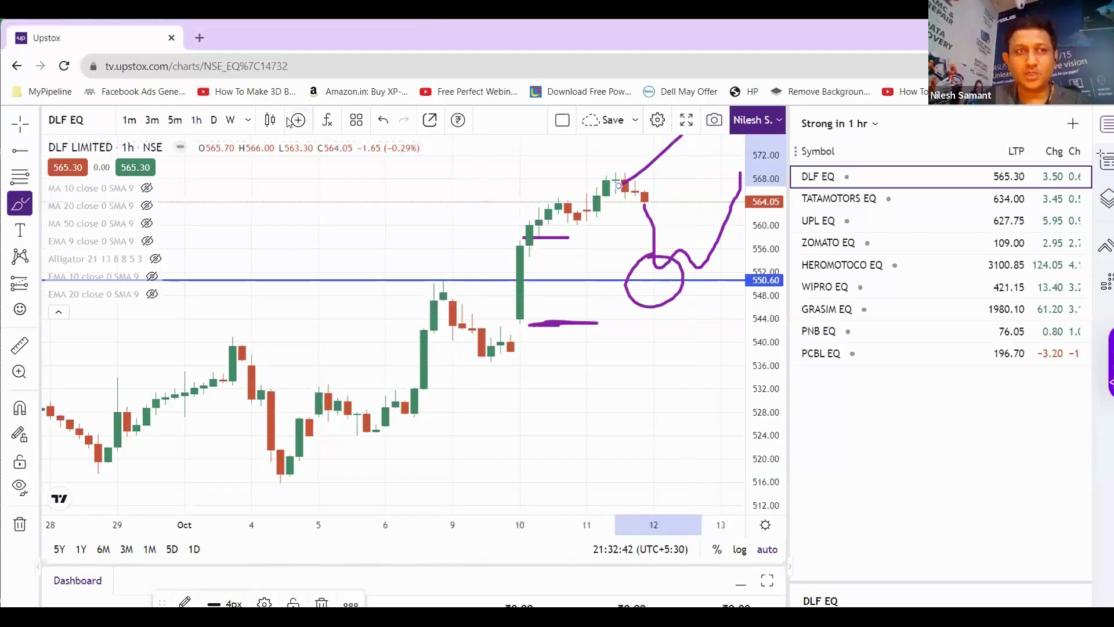
Step: Set the DLF chart to the 5-minute timeframe and save a snapshot image of it
{"action": "left_click", "coordinate": [174, 119]}
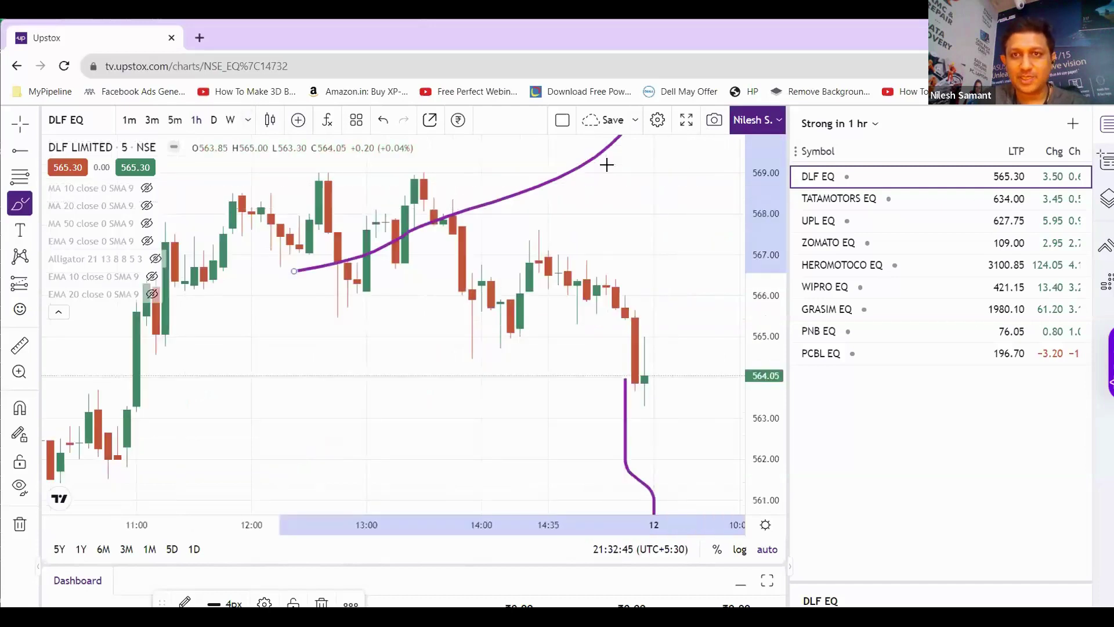
{"action": "left_click", "coordinate": [715, 121]}
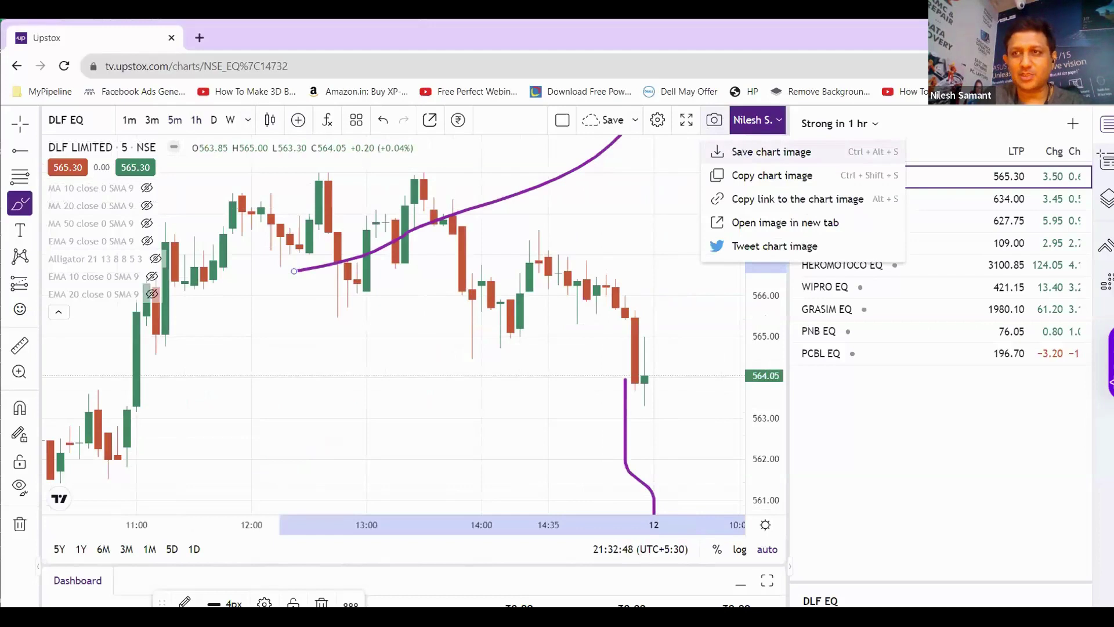
{"action": "left_click", "coordinate": [742, 151]}
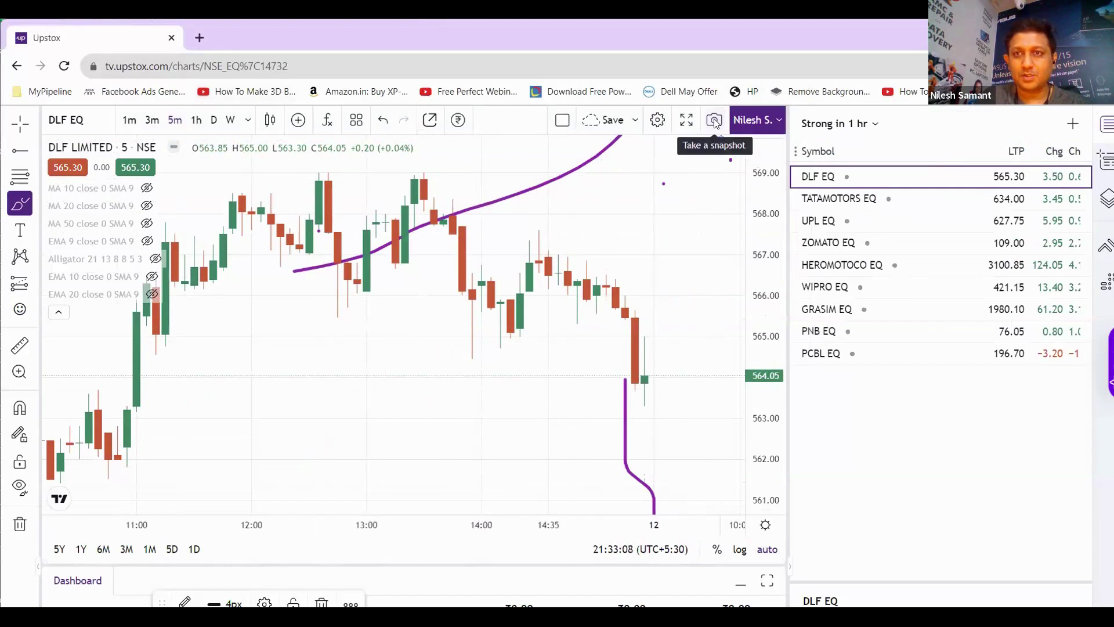
Step: Copy the link to the DLF chart image and paste it into cell AF8 of the Excel trading journal
{"action": "left_click", "coordinate": [714, 121]}
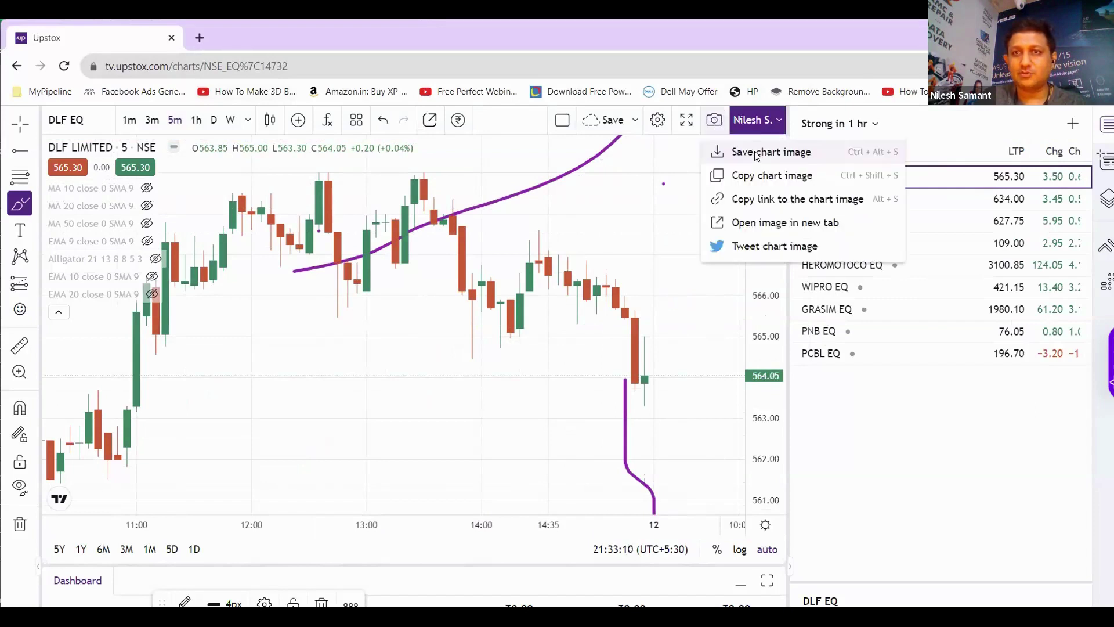
{"action": "left_click", "coordinate": [759, 200]}
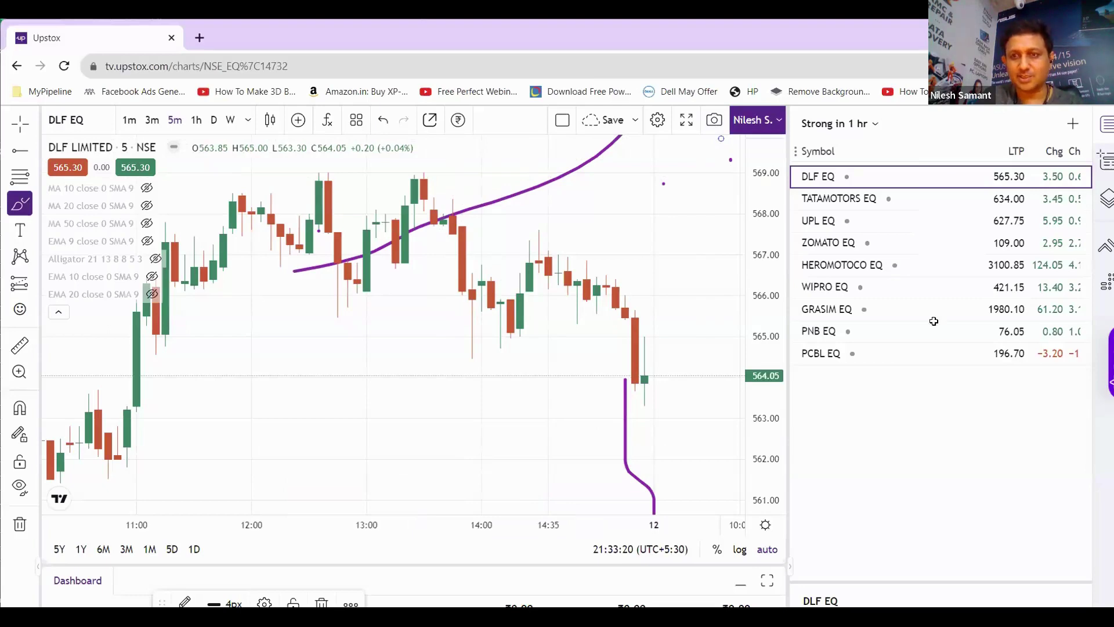
{"action": "key", "text": "alt+Tab"}
{"action": "type", "text": "https://www.tradingview.com/x/6l0CVKPn/"}
{"action": "left_click", "coordinate": [924, 360]}
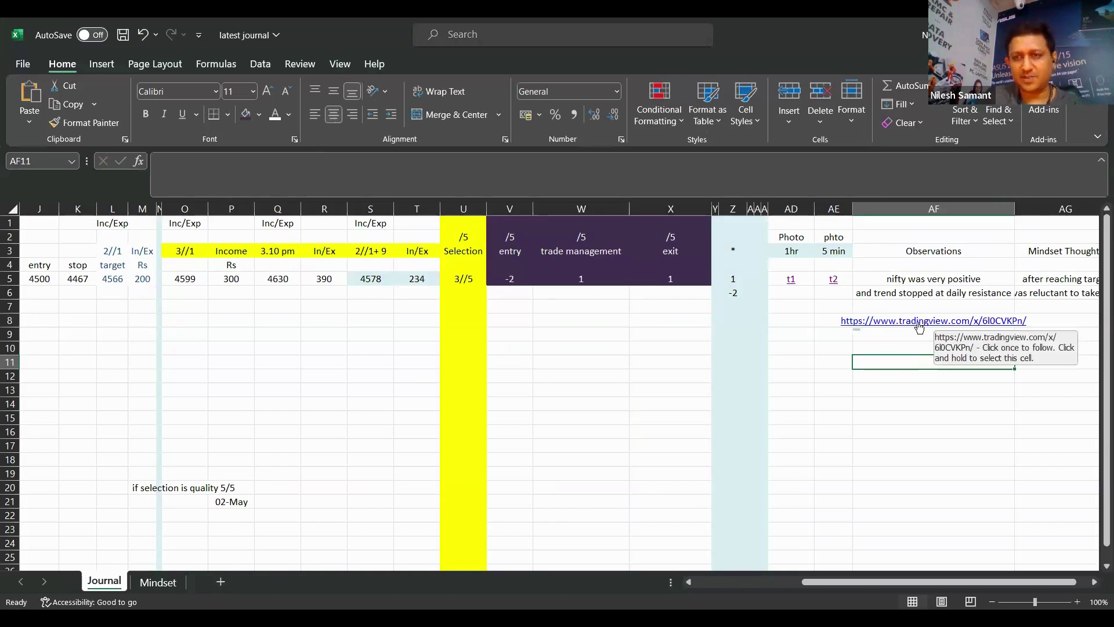
Step: Follow the pasted chart link in AF8 to check the image, and return to the Upstox chart
{"action": "left_click", "coordinate": [919, 327]}
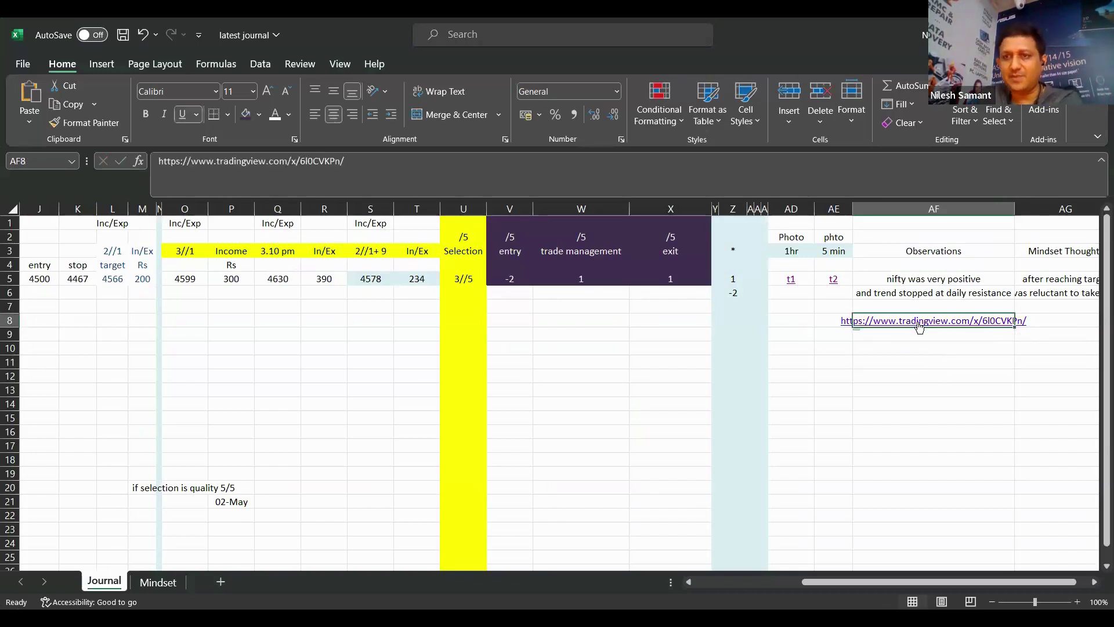
{"action": "left_click", "coordinate": [920, 327]}
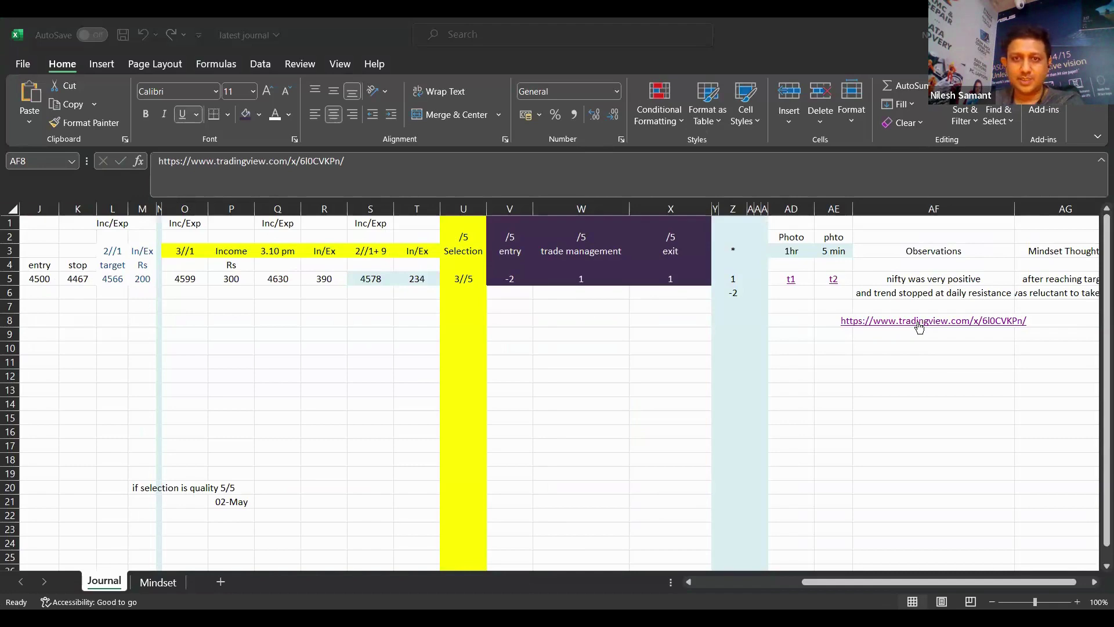
{"action": "key", "text": "alt+Tab"}
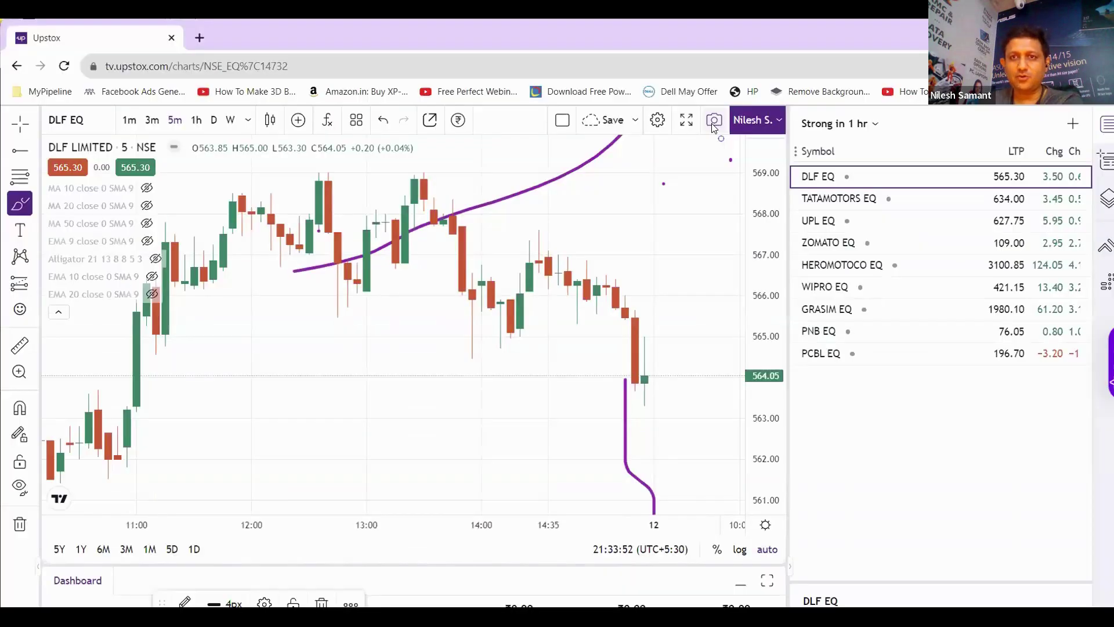
Step: View the DLF chart snapshot in a new browser tab, and close that tab
{"action": "left_click", "coordinate": [713, 122]}
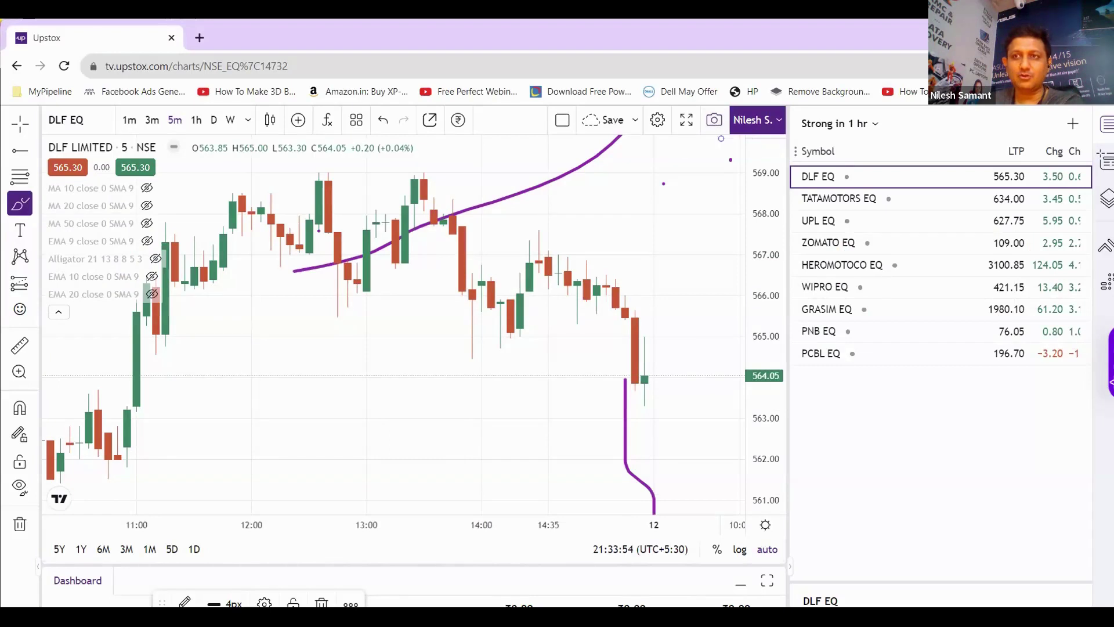
{"action": "left_click", "coordinate": [715, 122]}
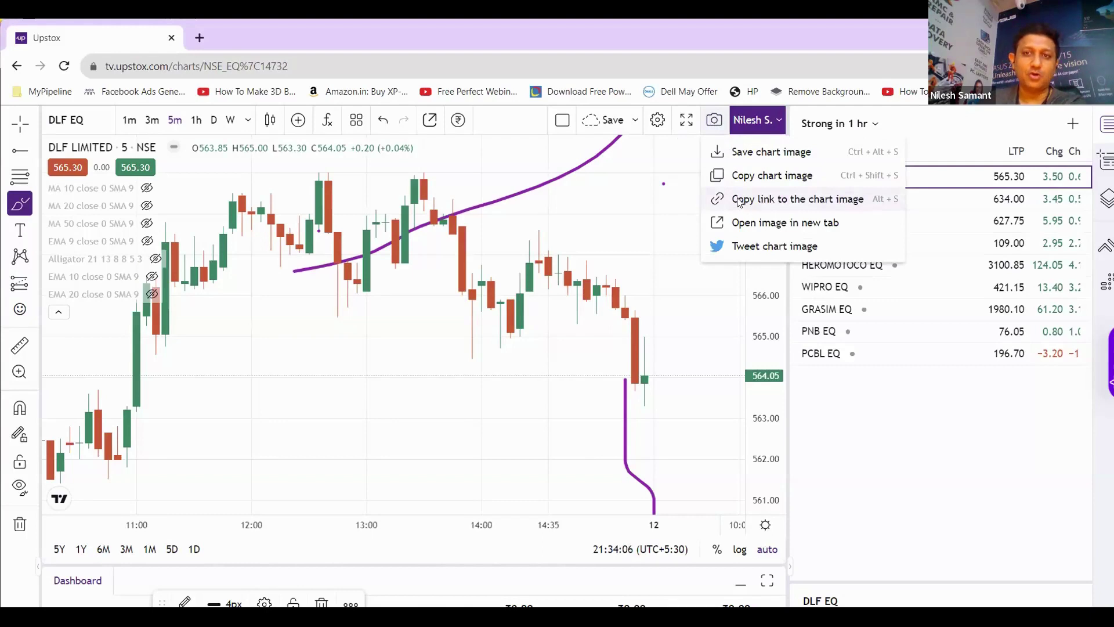
{"action": "left_click", "coordinate": [740, 222]}
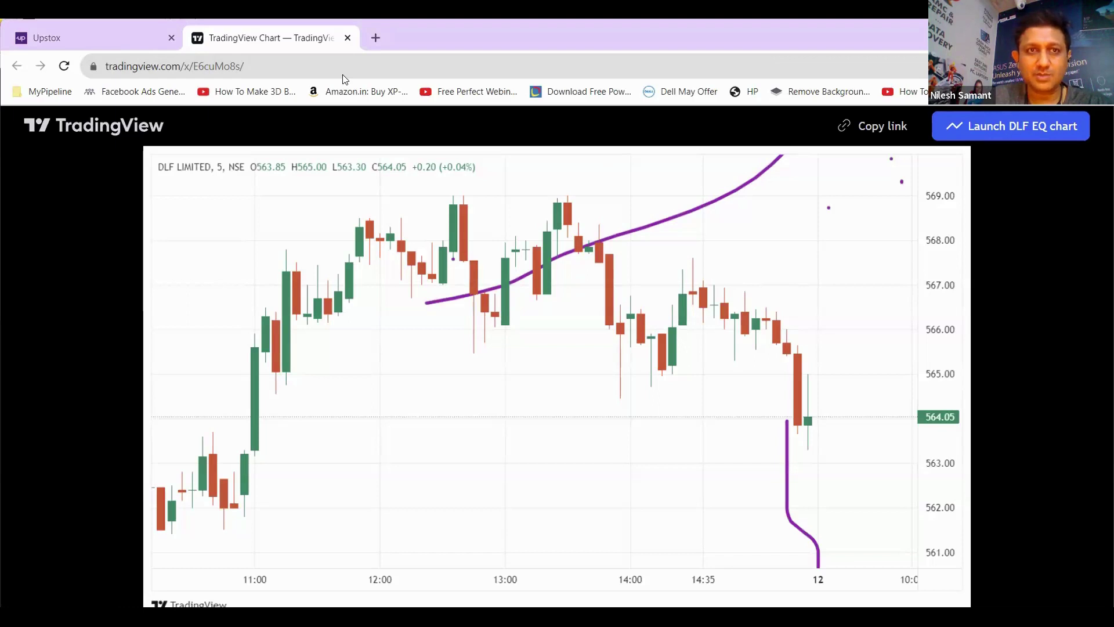
{"action": "left_click", "coordinate": [347, 38]}
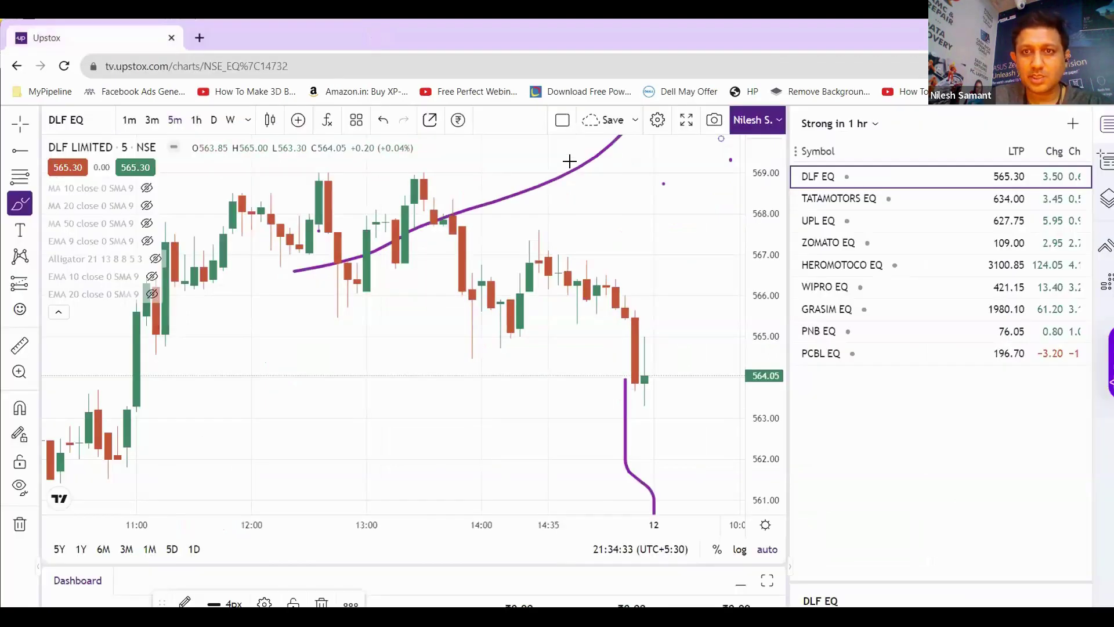
Step: Copy a fresh link to the DLF chart image and paste it into cell AF11 of the Excel journal
{"action": "left_click", "coordinate": [715, 121]}
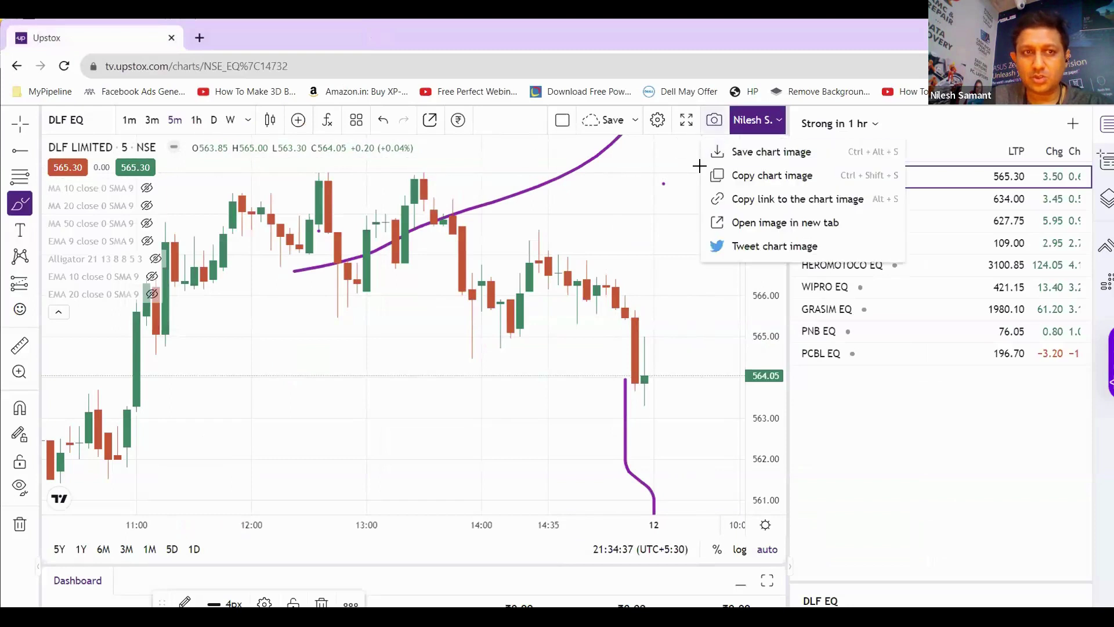
{"action": "left_click", "coordinate": [759, 203]}
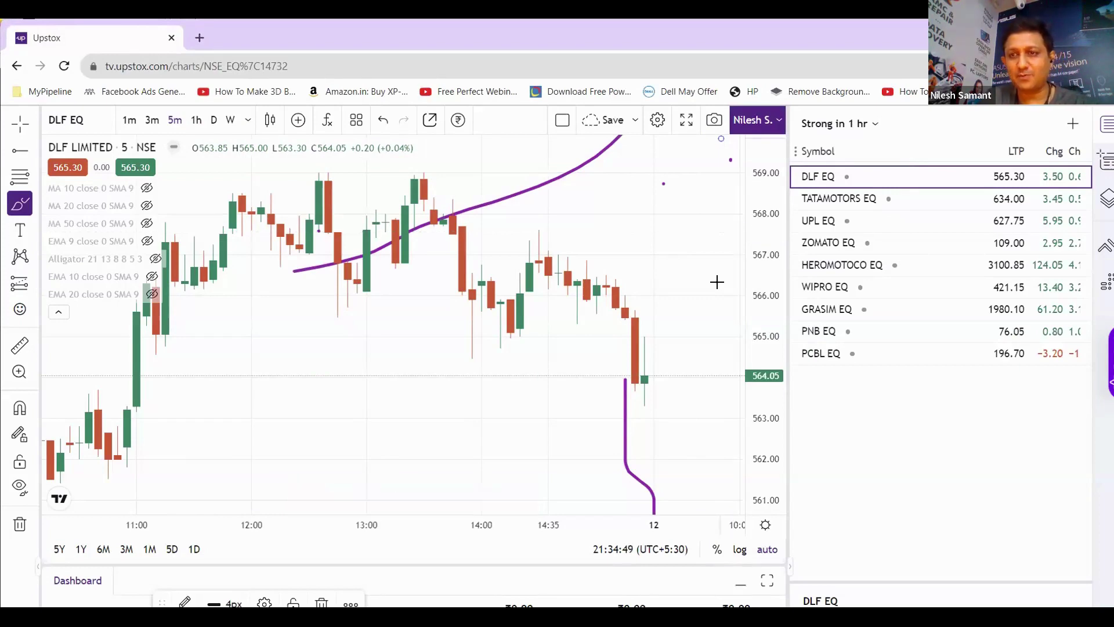
{"action": "key", "text": "alt+Tab"}
{"action": "key", "text": "ctrl+v"}
{"action": "left_click", "coordinate": [892, 406]}
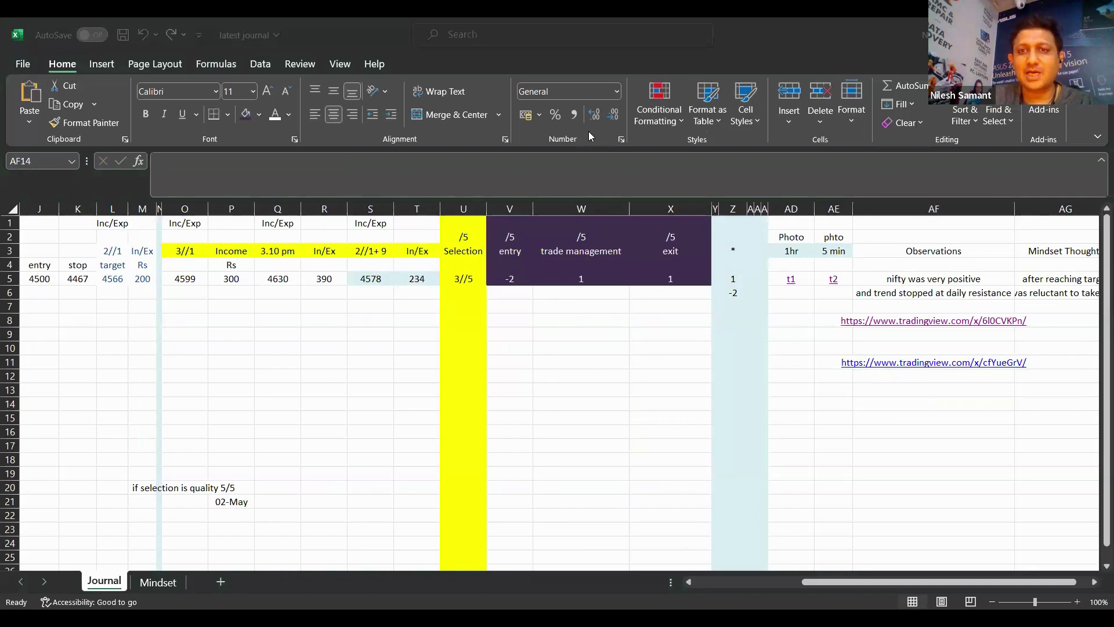
Step: Switch back to the Upstox chart and save the 5-minute DLF chart as an image file
{"action": "key", "text": "alt+Tab"}
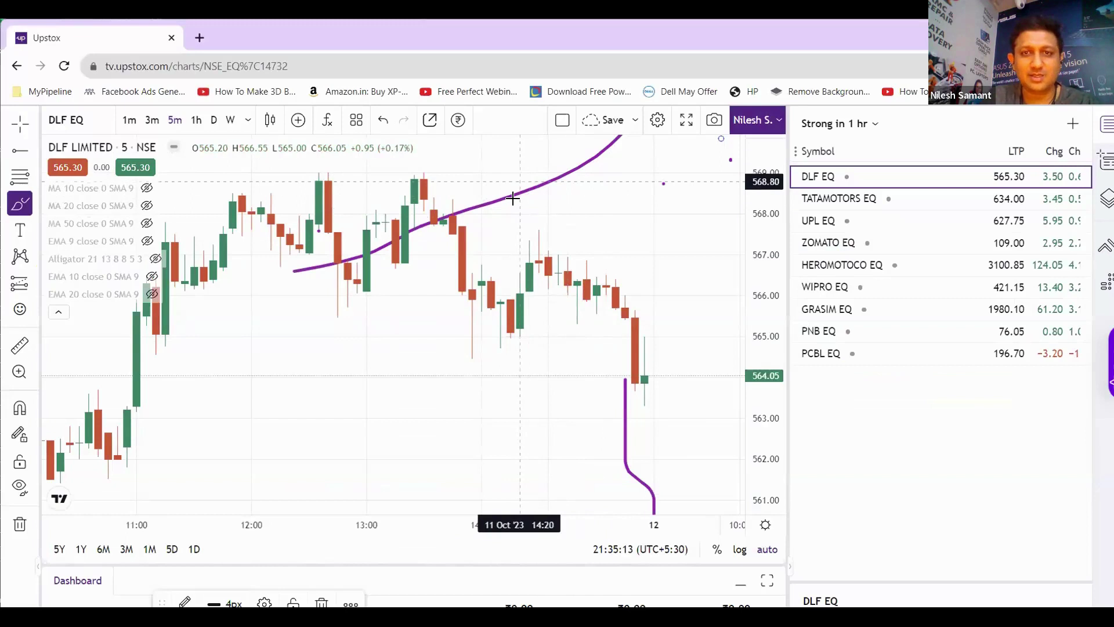
{"action": "left_click", "coordinate": [713, 125]}
{"action": "left_click", "coordinate": [727, 151]}
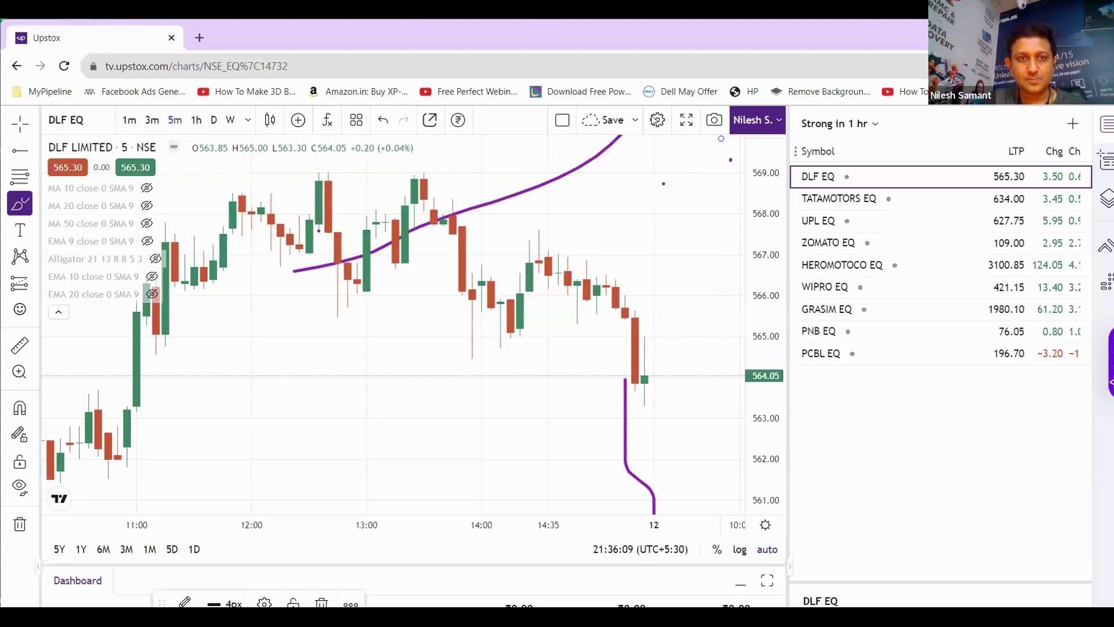
Step: Enter "dlf" in cell AE14 of the Excel journal, under the 5 min photo column
{"action": "key", "text": "alt+Tab"}
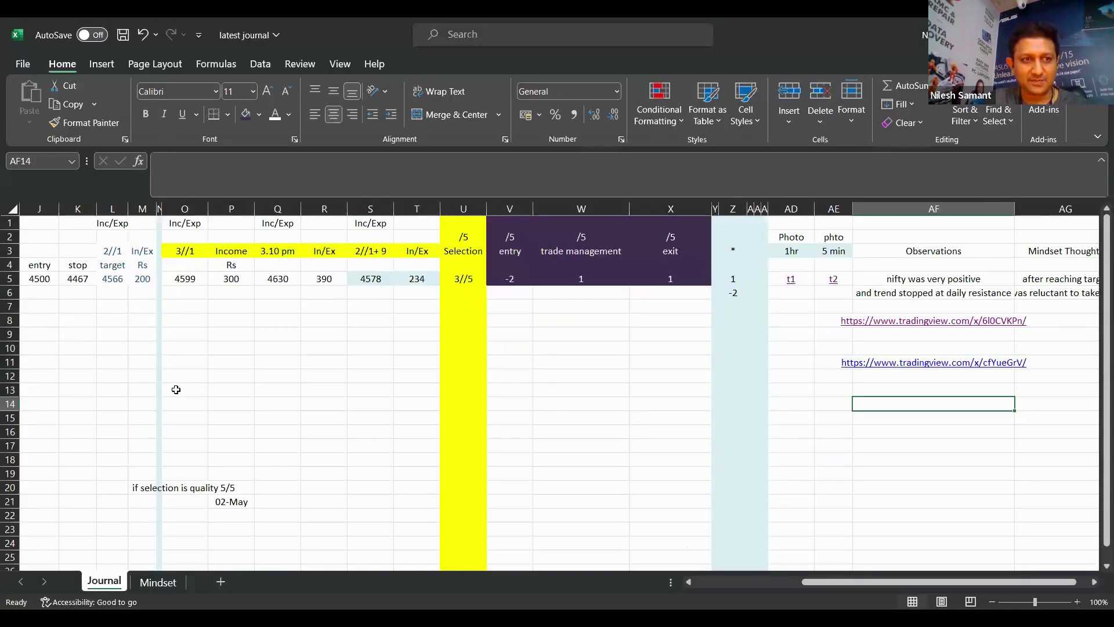
{"action": "left_click", "coordinate": [837, 403]}
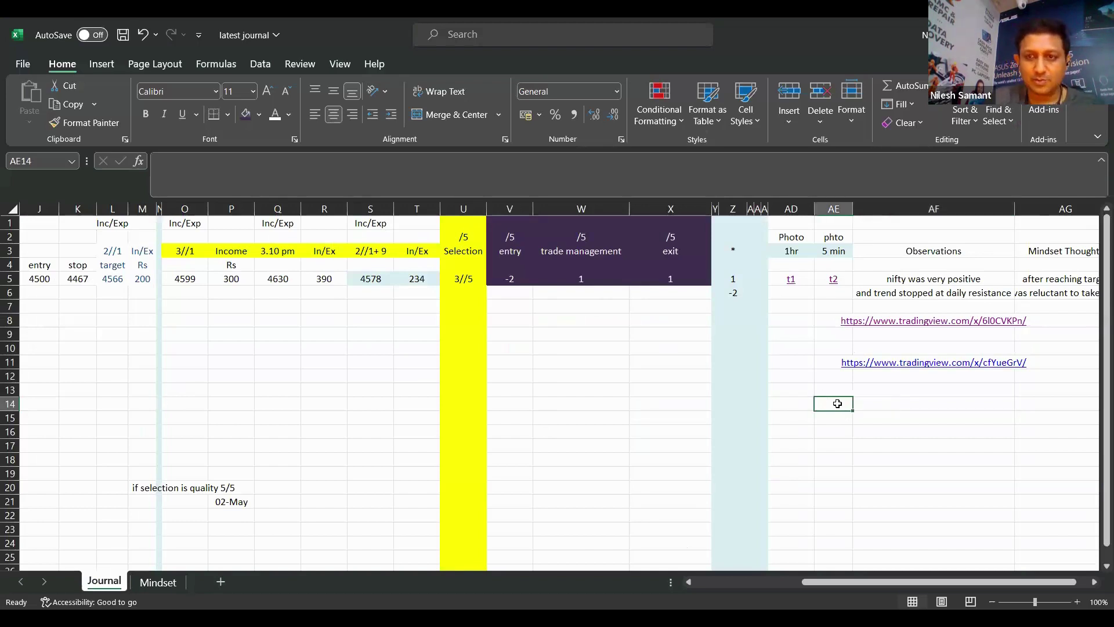
{"action": "type", "text": "dlf"}
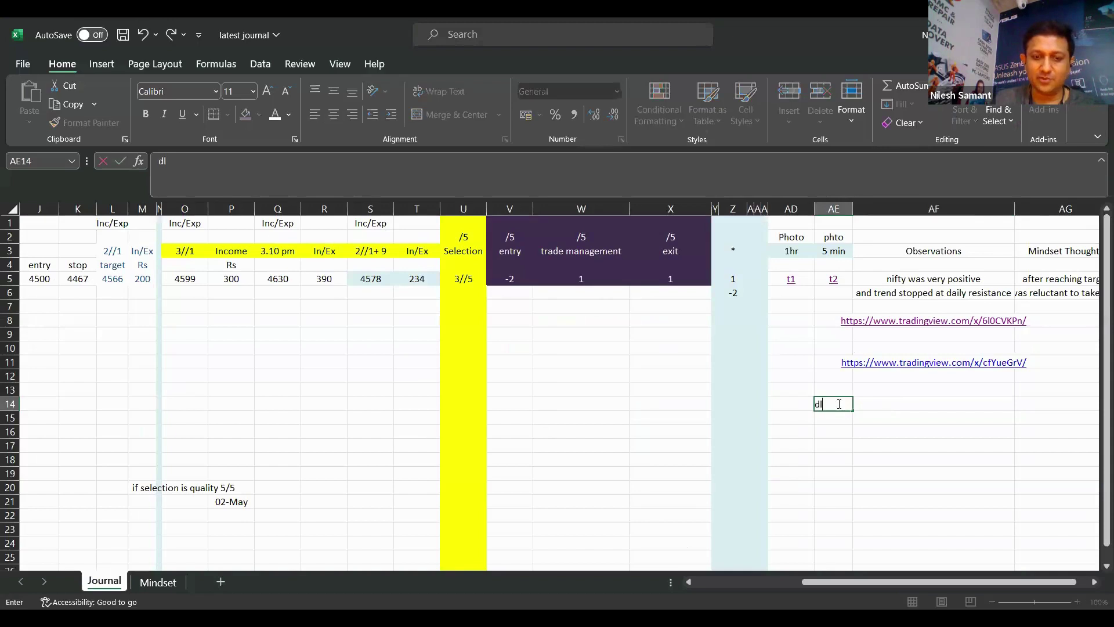
{"action": "left_click", "coordinate": [870, 437]}
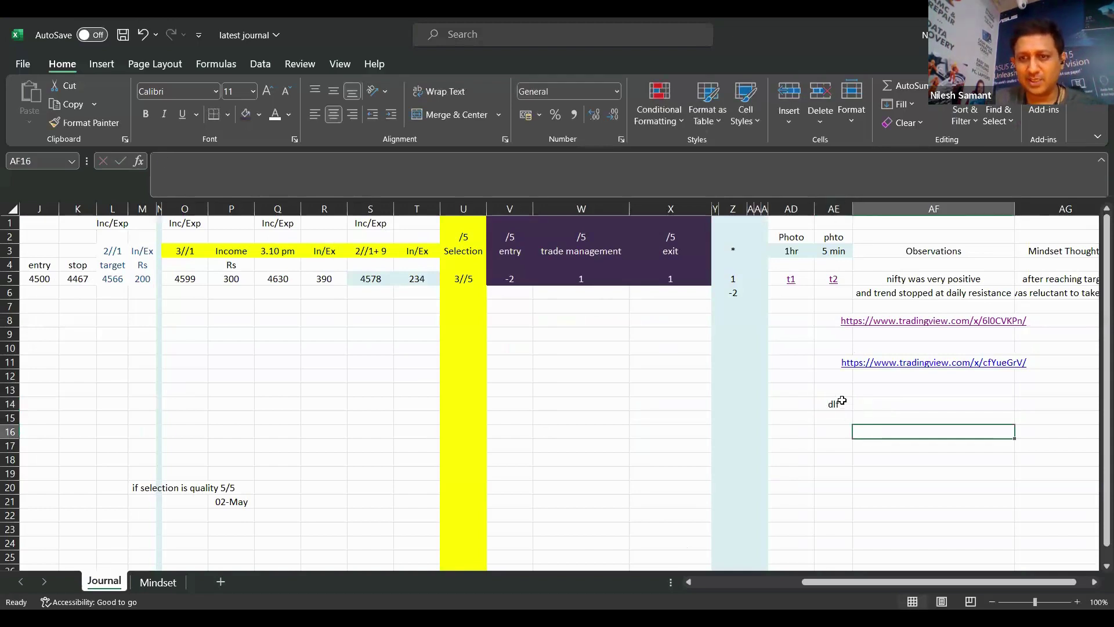
{"action": "right_click", "coordinate": [841, 401]}
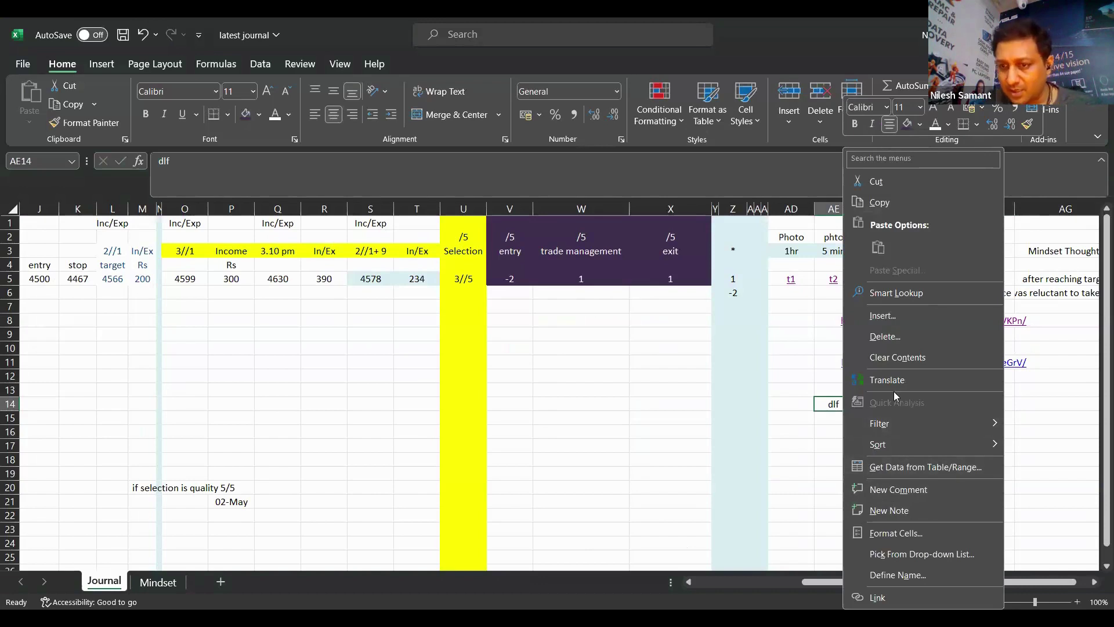
{"action": "left_click", "coordinate": [899, 602]}
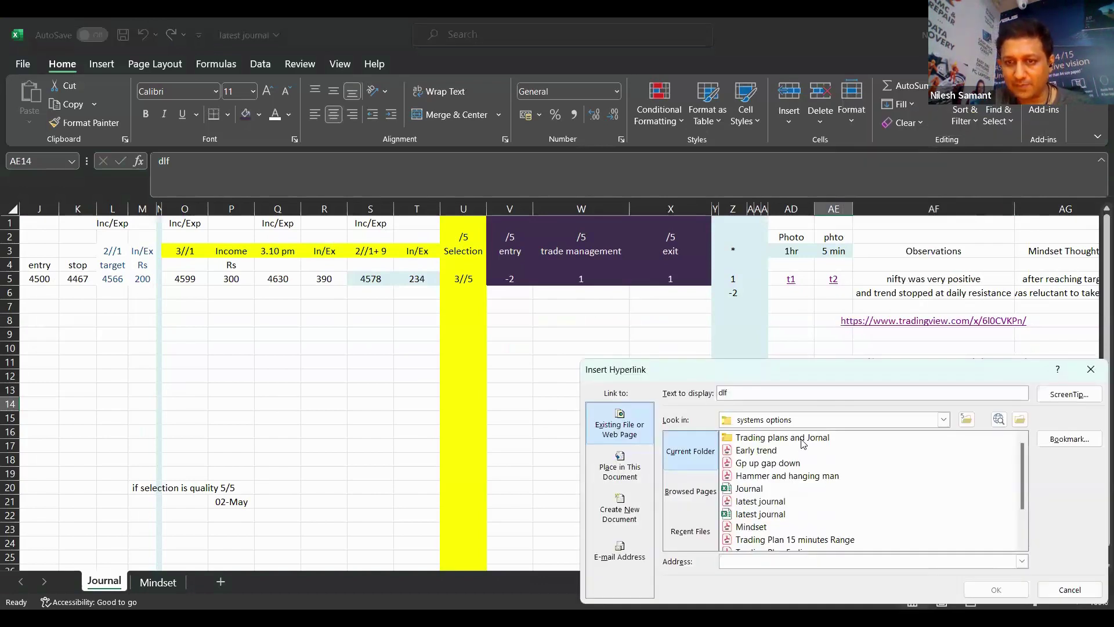
{"action": "key", "text": "Escape"}
{"action": "left_click", "coordinate": [835, 445]}
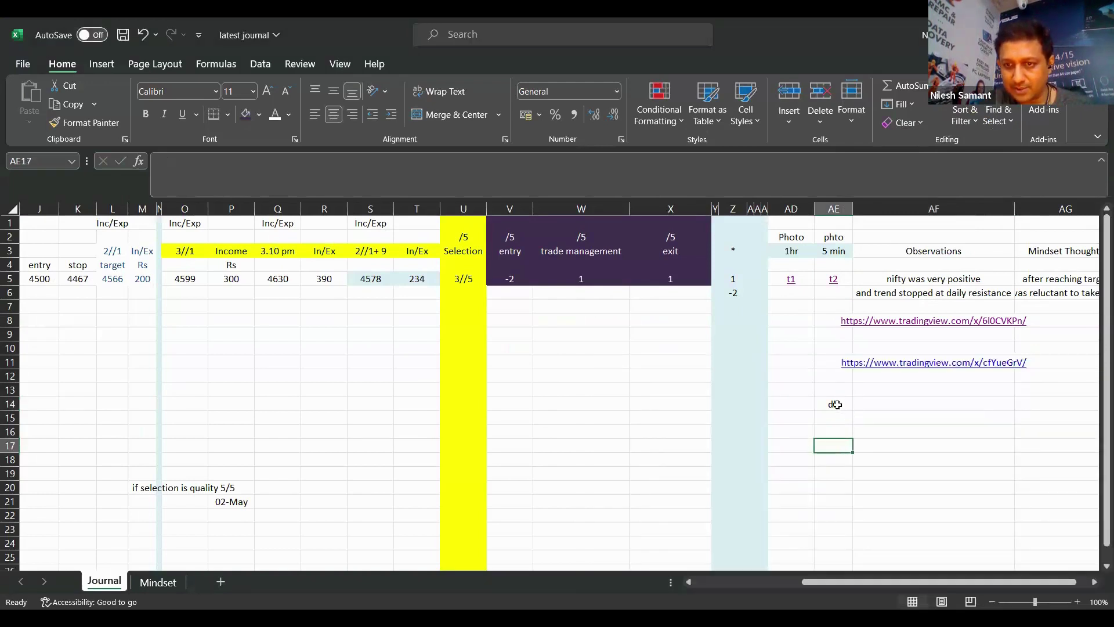
Step: Start a hyperlink on the dlf cell AE14 and browse to the data folder on New Volume (D:)
{"action": "right_click", "coordinate": [837, 404]}
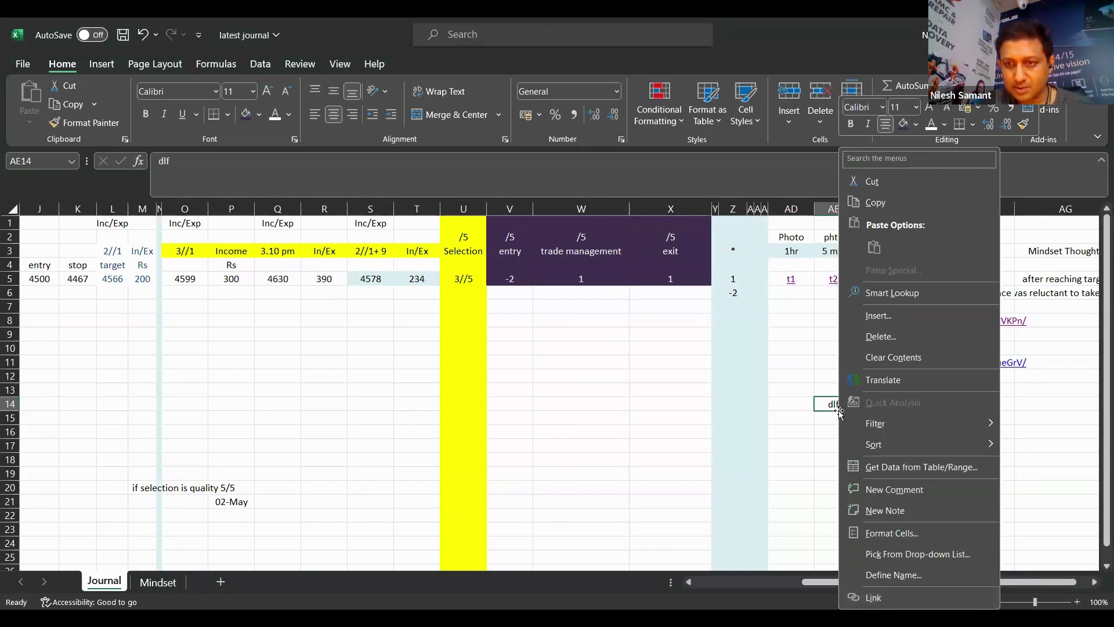
{"action": "left_click", "coordinate": [872, 603]}
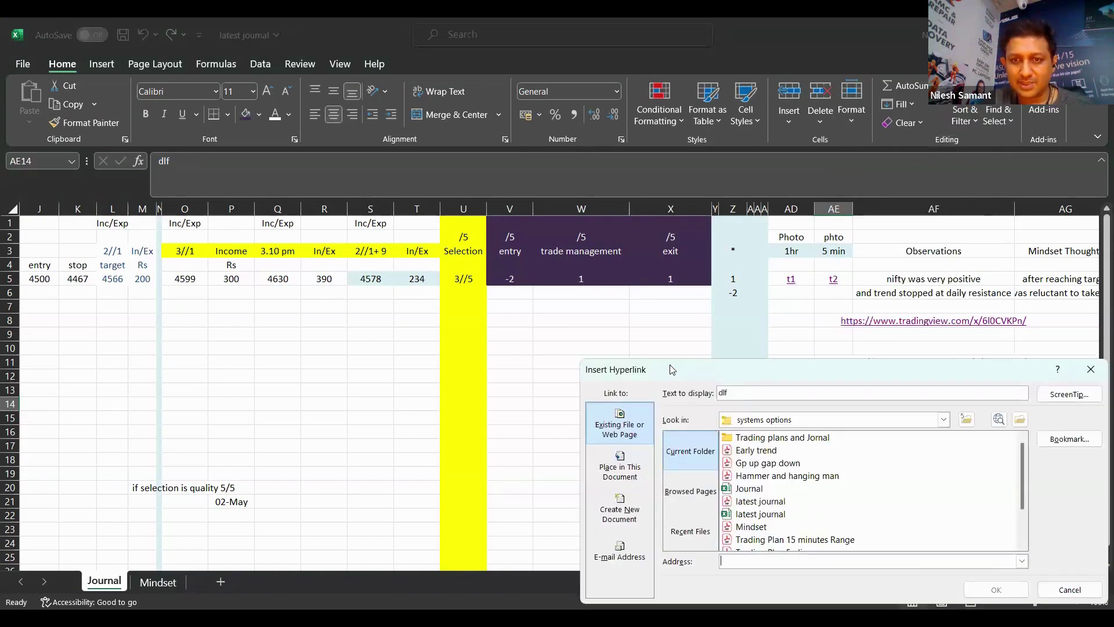
{"action": "left_click_drag", "start_coordinate": [672, 370], "coordinate": [416, 280]}
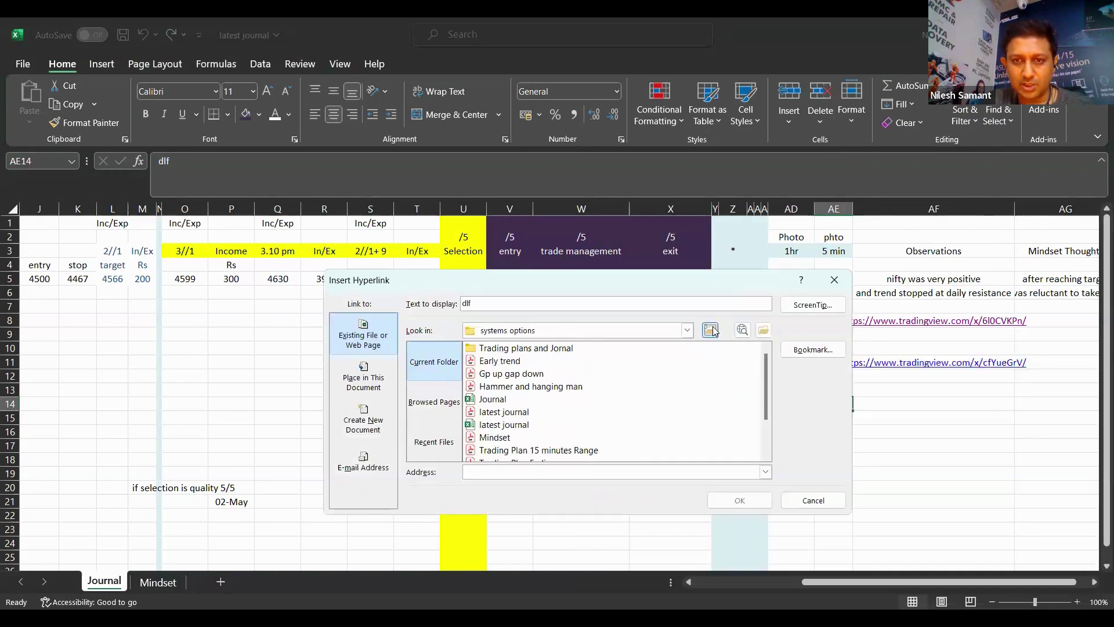
{"action": "left_click", "coordinate": [710, 330]}
{"action": "left_click", "coordinate": [521, 341]}
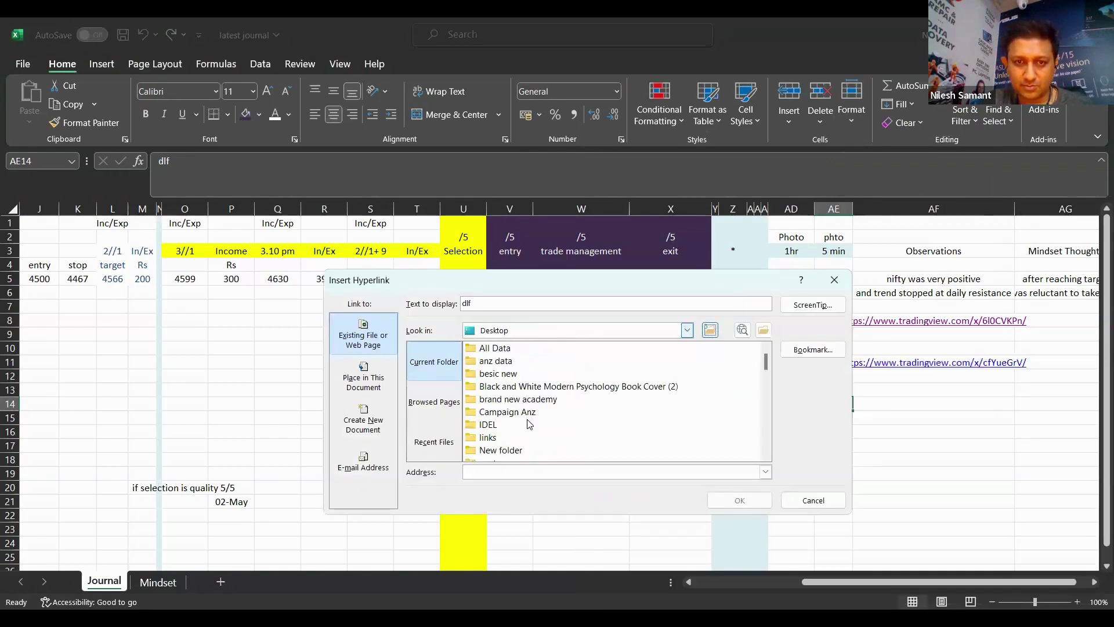
{"action": "left_click", "coordinate": [521, 412]}
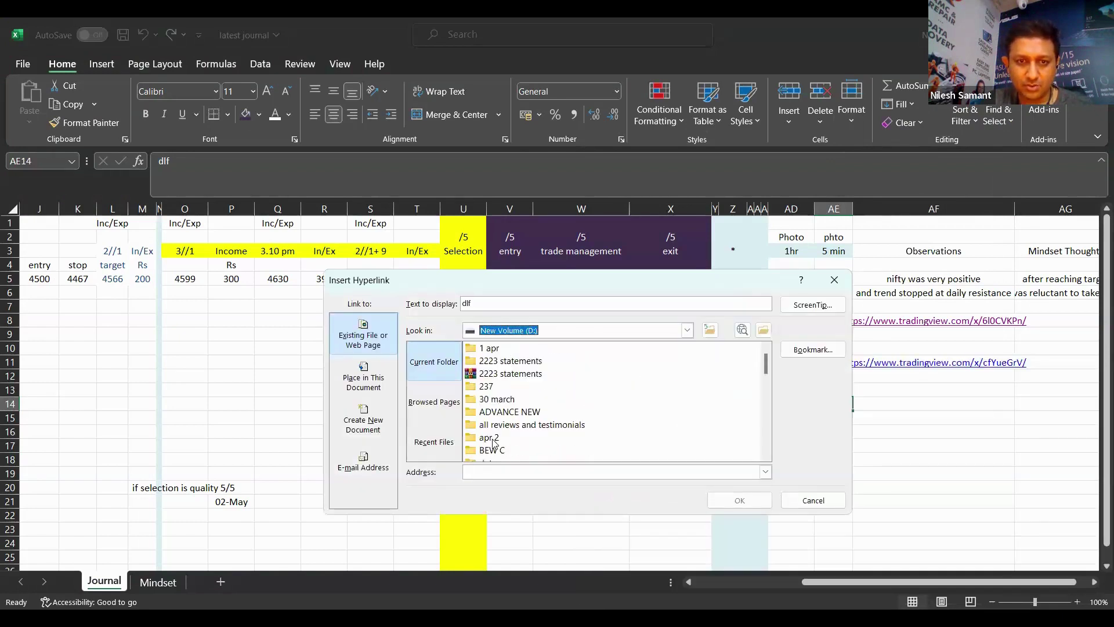
{"action": "left_click", "coordinate": [496, 366]}
{"action": "key", "text": "d"}
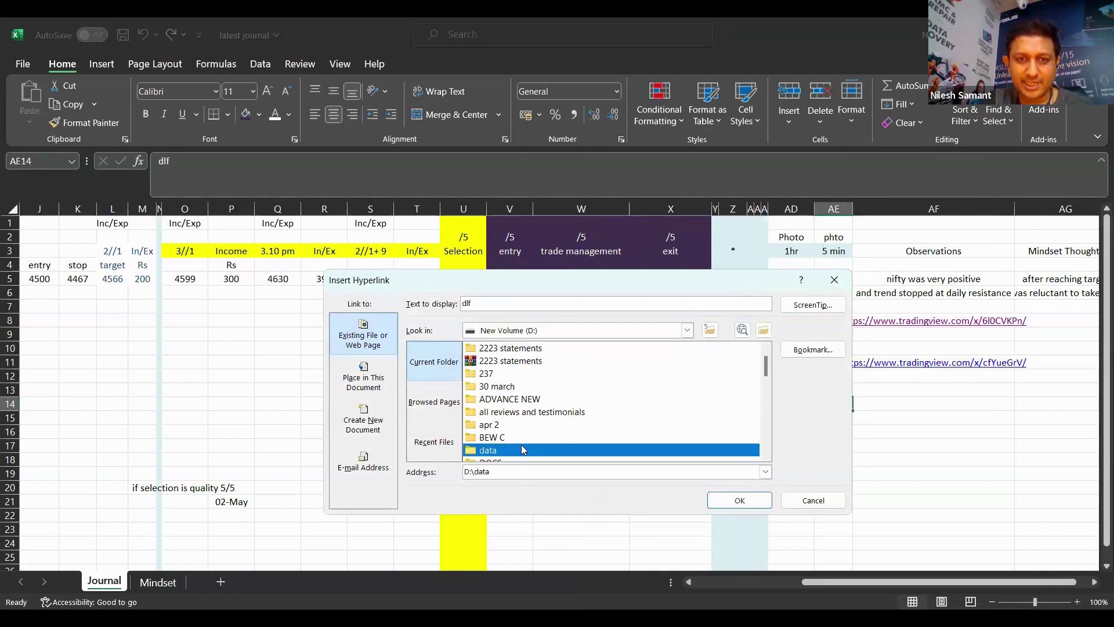
{"action": "double_click", "coordinate": [497, 453]}
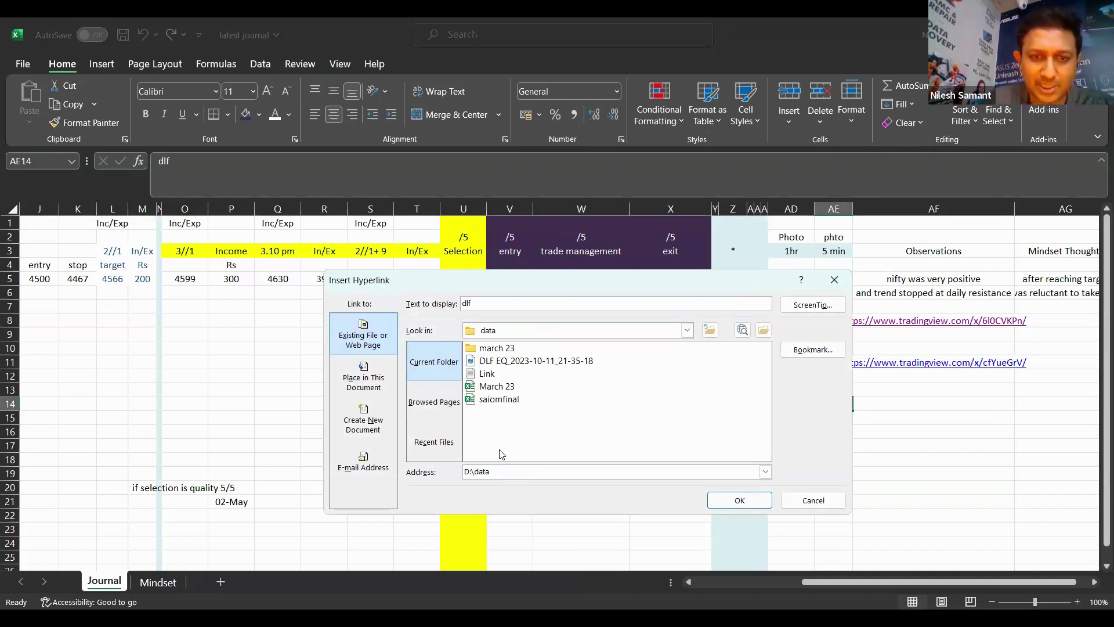
Step: Link the dlf cell to the file DLF EQ_2023-10-11_21-35-18 and open the link to check it
{"action": "left_click", "coordinate": [490, 376]}
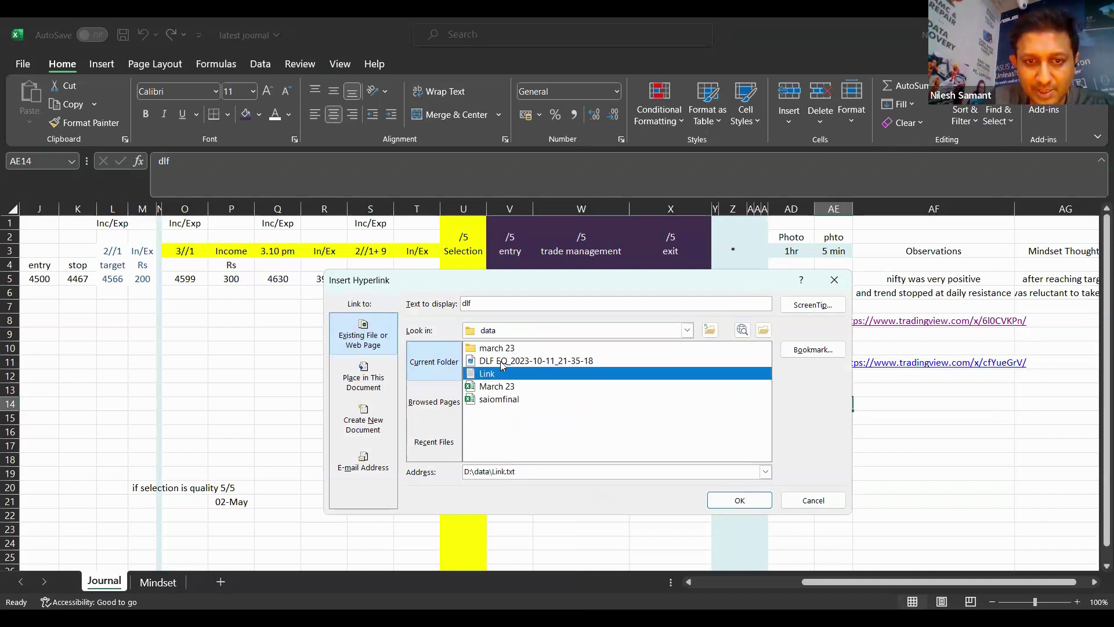
{"action": "left_click", "coordinate": [504, 364]}
{"action": "left_click", "coordinate": [734, 500]}
{"action": "left_click_drag", "start_coordinate": [778, 499], "coordinate": [778, 491]}
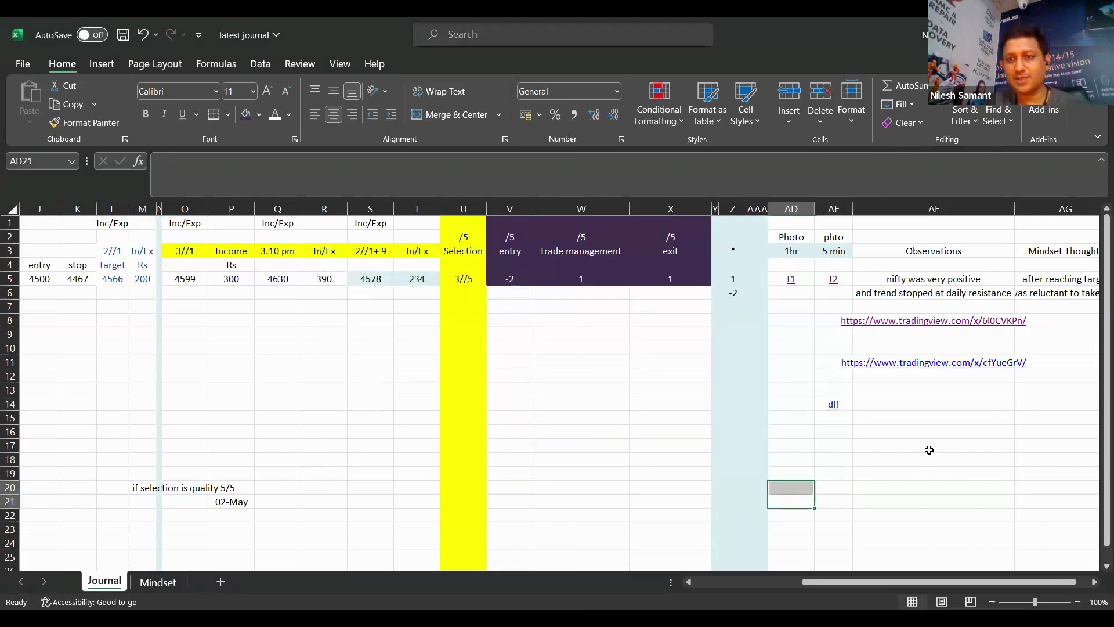
{"action": "left_click", "coordinate": [834, 405]}
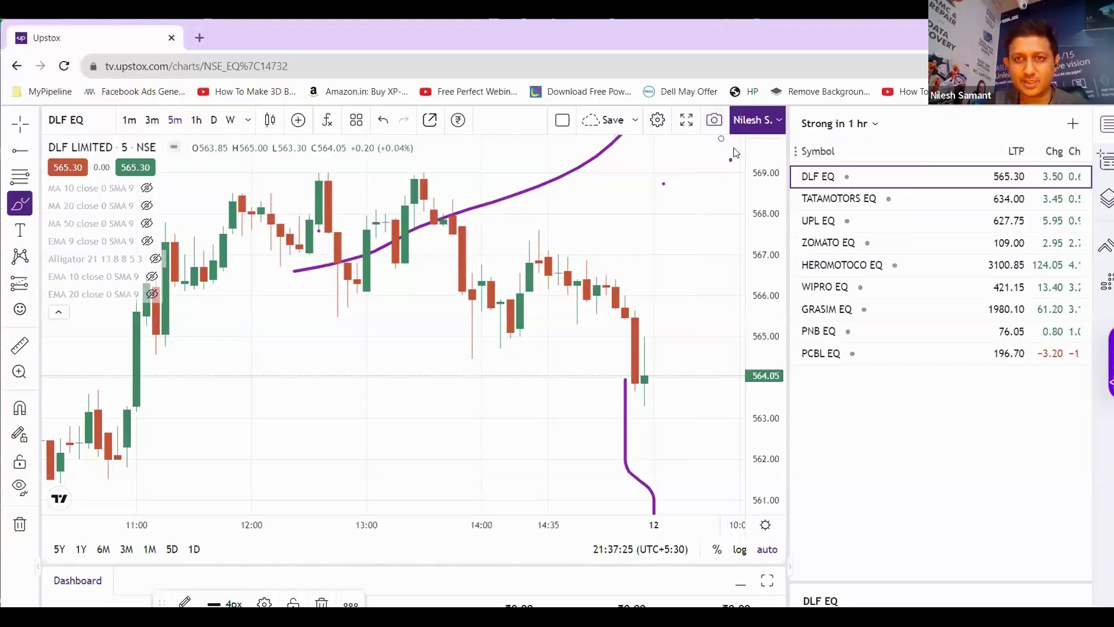
Step: Copy the 5-minute DLF chart image from Upstox, paste it into a blank Word document, and return to the Upstox chart
{"action": "left_click", "coordinate": [714, 120]}
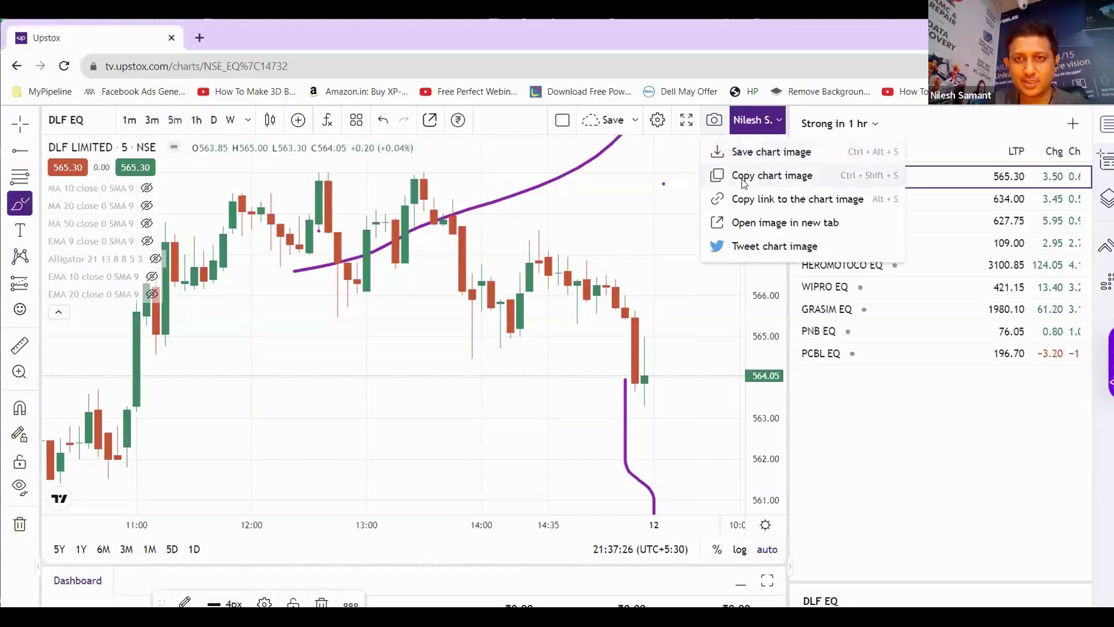
{"action": "left_click", "coordinate": [745, 182]}
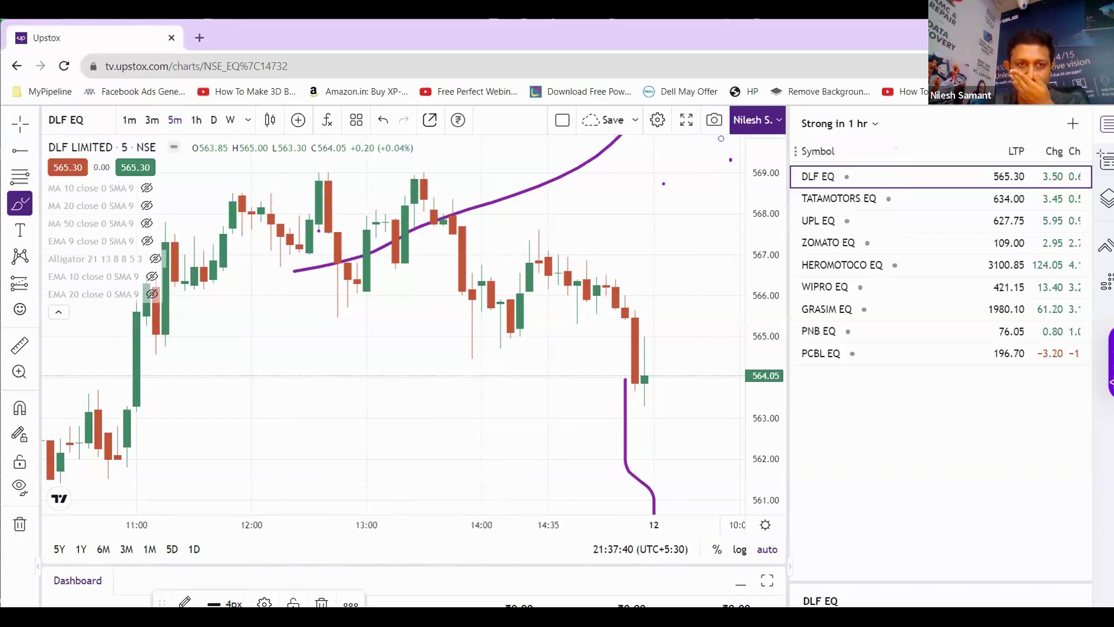
{"action": "key", "text": "alt+Tab"}
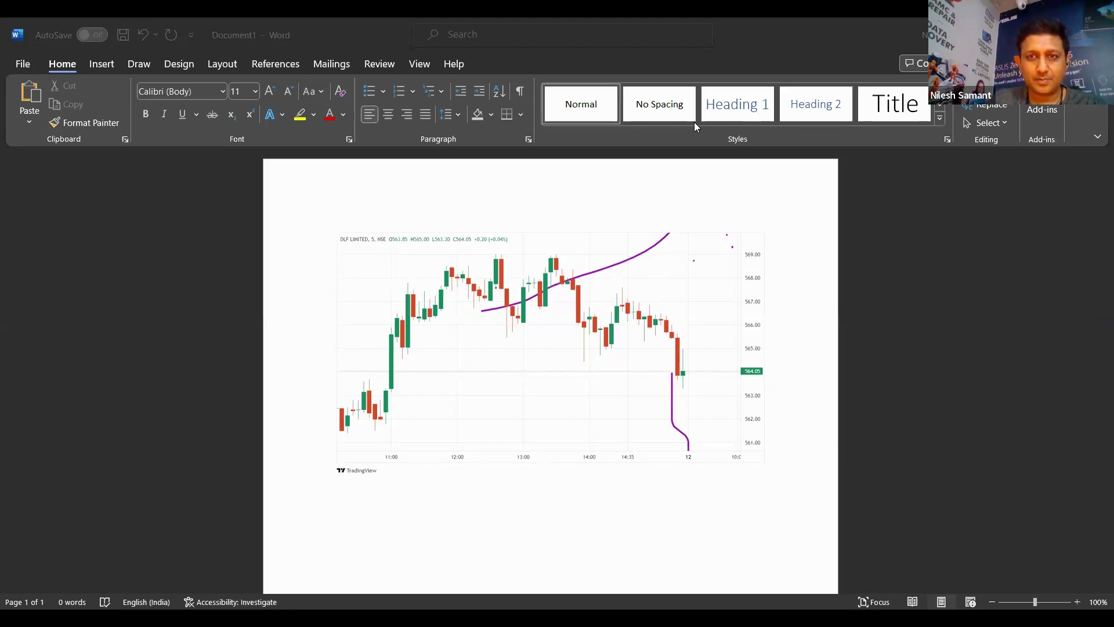
{"action": "key", "text": "alt+Tab"}
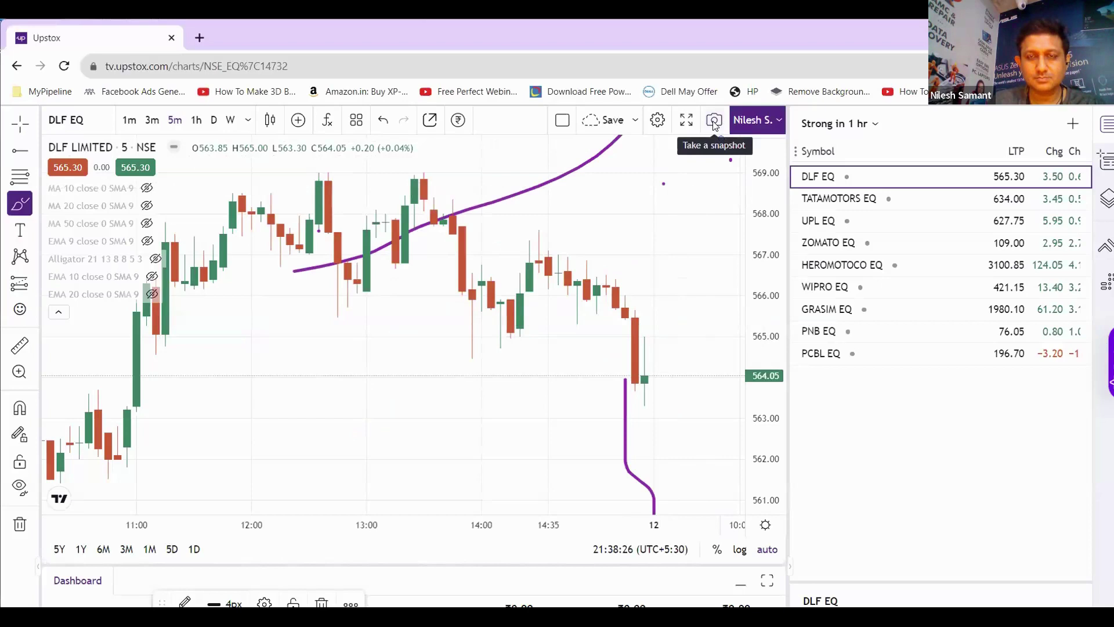
Step: Save the 5-minute DLF chart as an image file again and dismiss the downloads list
{"action": "left_click", "coordinate": [715, 122]}
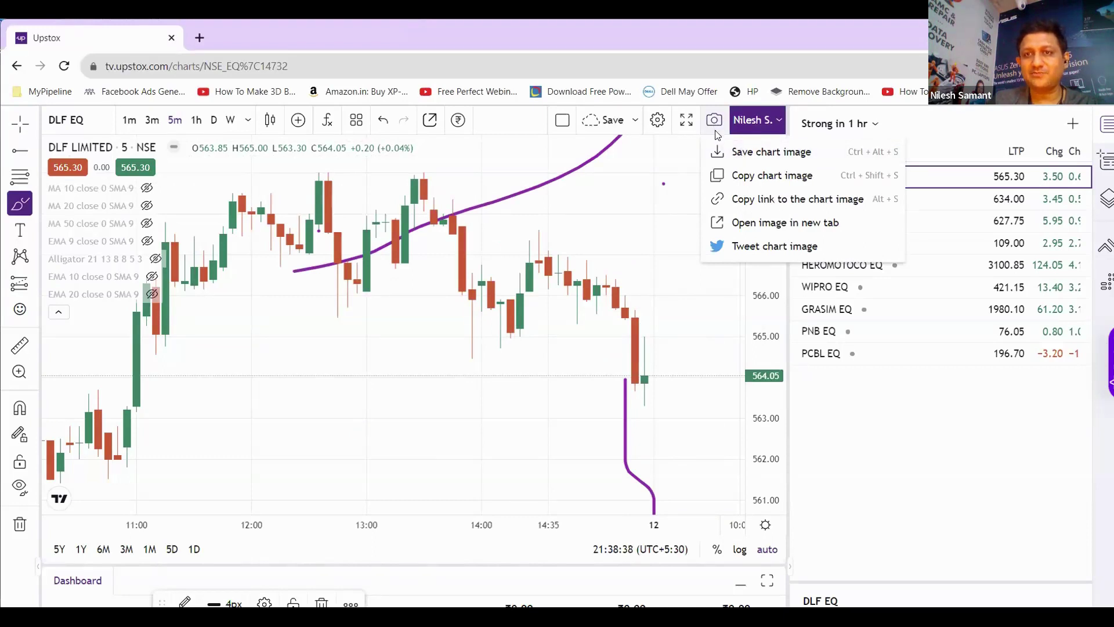
{"action": "left_click", "coordinate": [735, 157]}
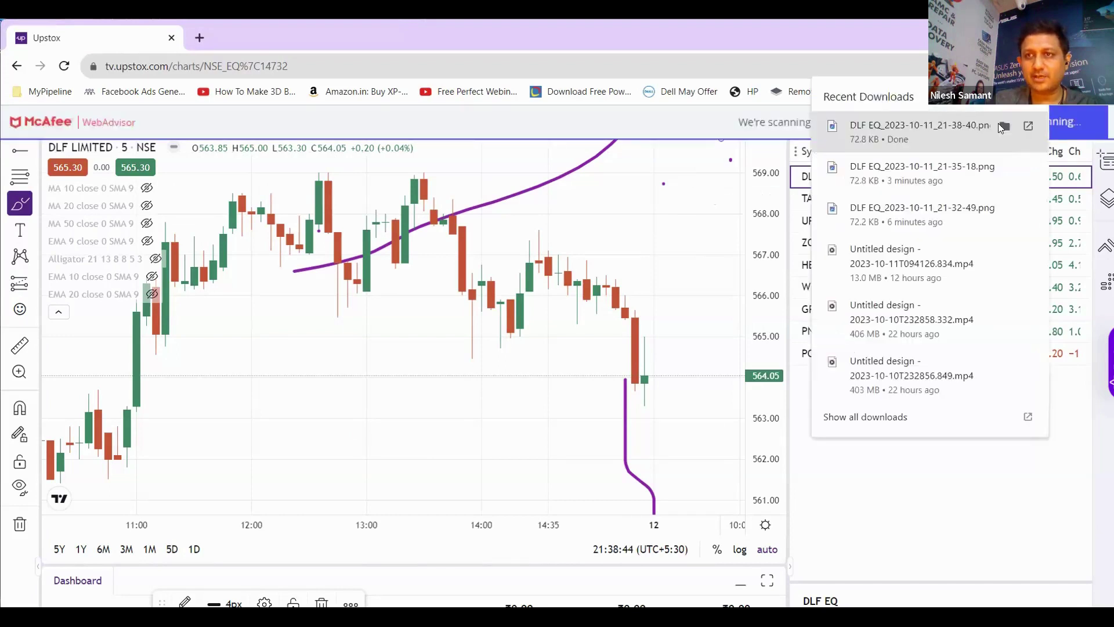
{"action": "left_click", "coordinate": [330, 203]}
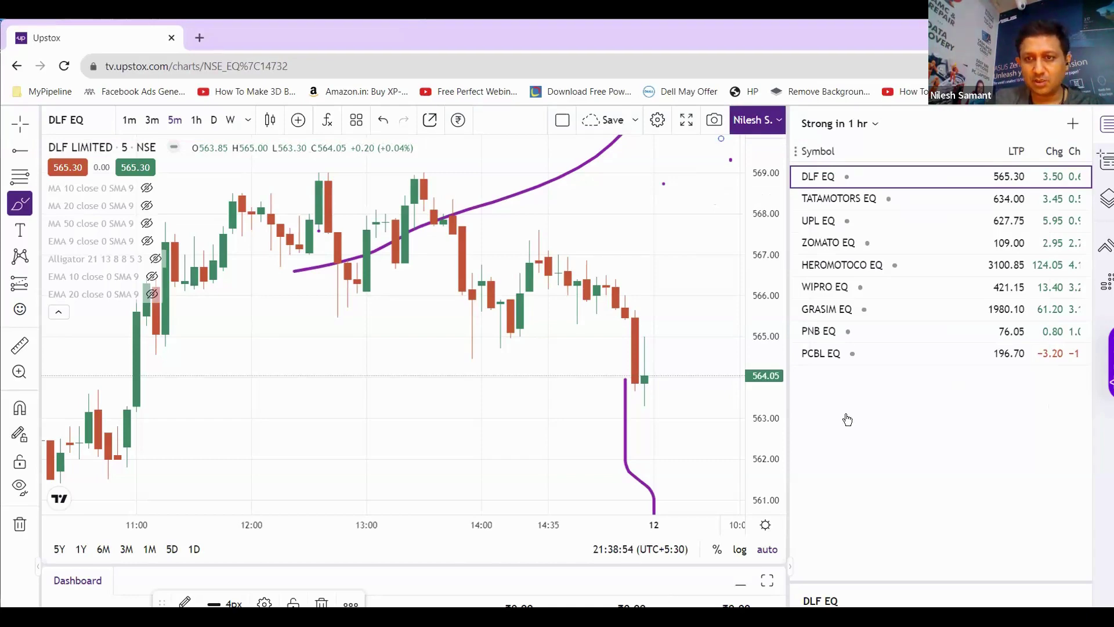
Step: Switch to the Excel journal, enter "chart" in cell AF14 beside the dlf link, and start a hyperlink for it
{"action": "key", "text": "alt+Tab"}
{"action": "right_click", "coordinate": [831, 405]}
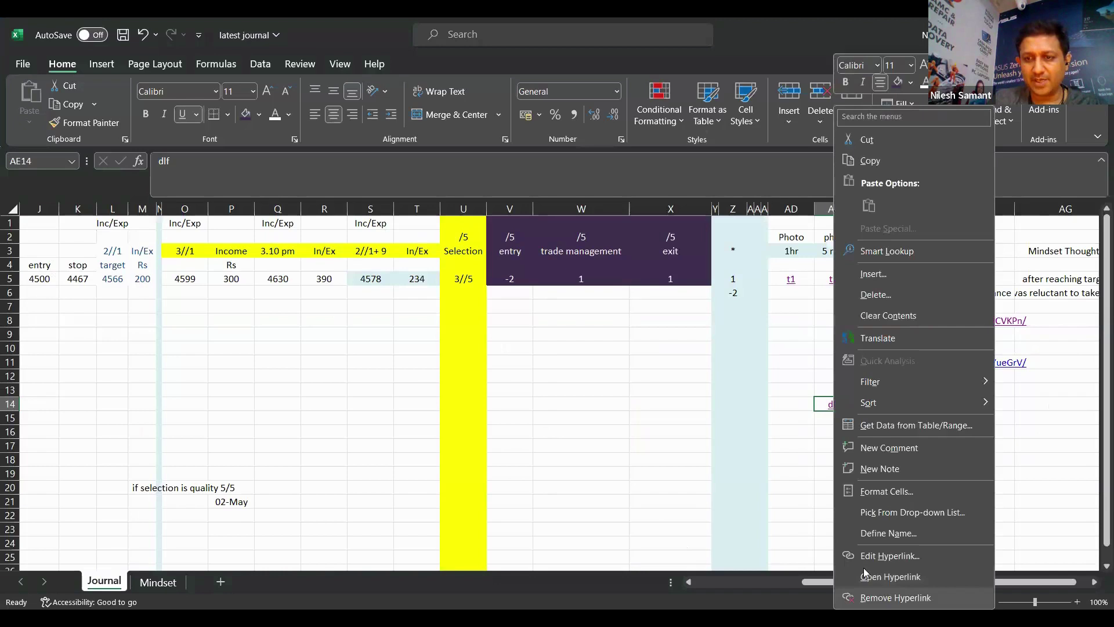
{"action": "left_click", "coordinate": [870, 399]}
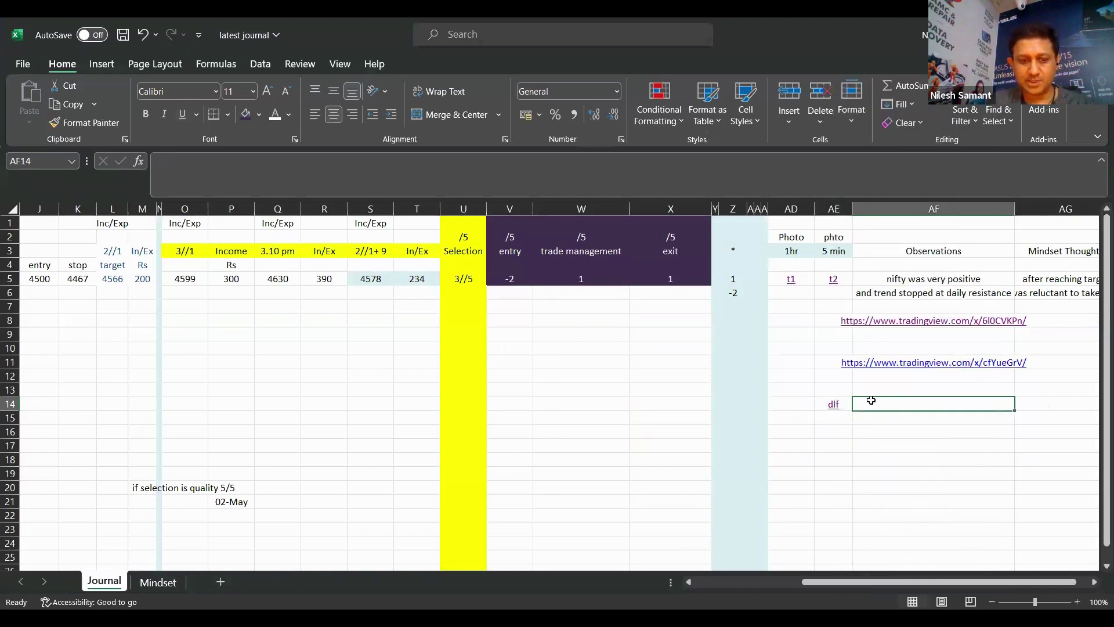
{"action": "type", "text": "chart"}
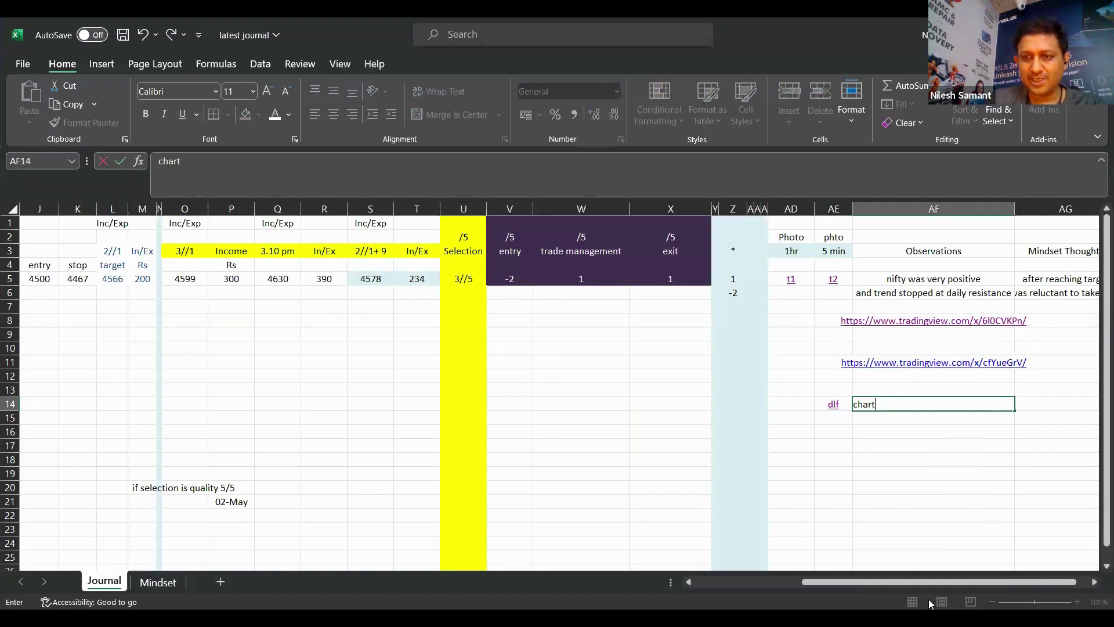
{"action": "right_click", "coordinate": [872, 409]}
{"action": "key", "text": "ctrl+k"}
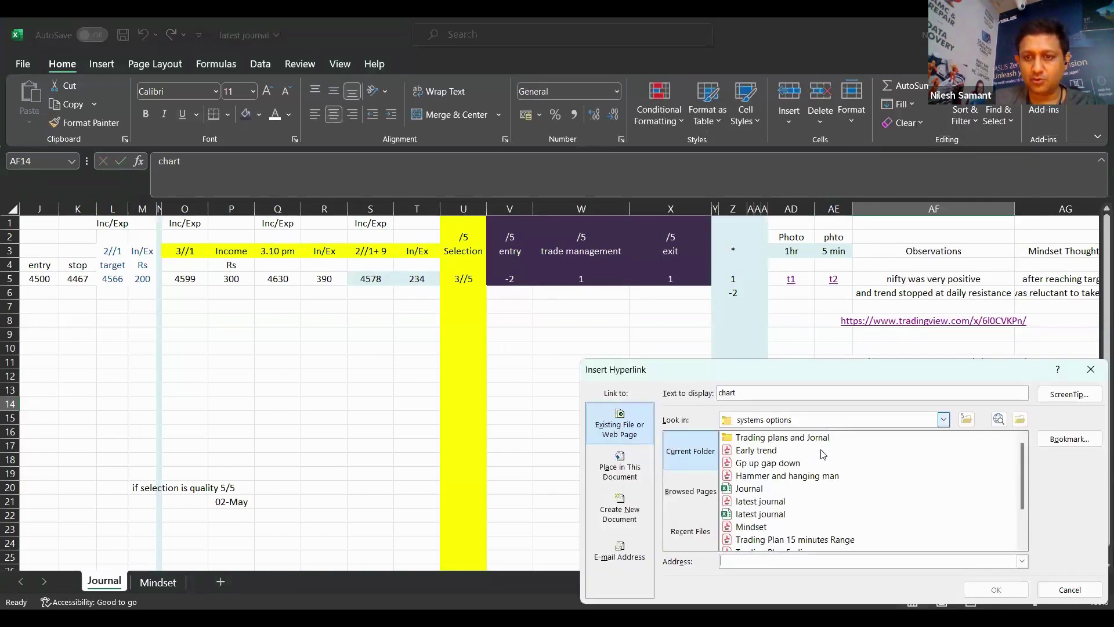
Step: Look through the folders and files on New Volume (D:) for a file to link from the chart cell
{"action": "left_click", "coordinate": [827, 421]}
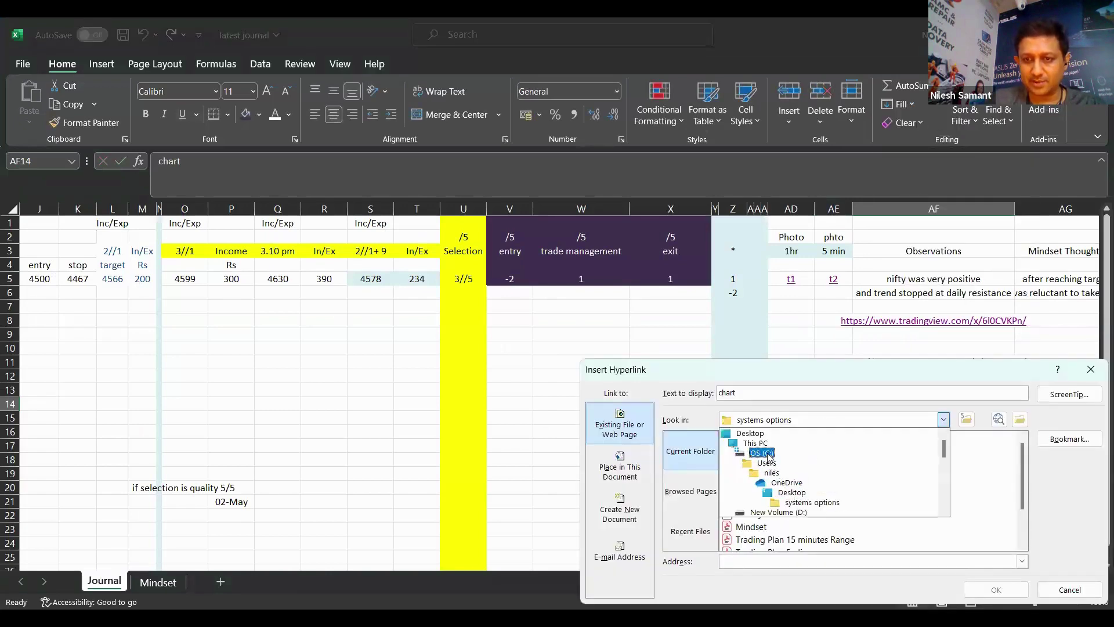
{"action": "scroll", "coordinate": [782, 475], "scroll_direction": "down", "scroll_amount": 1}
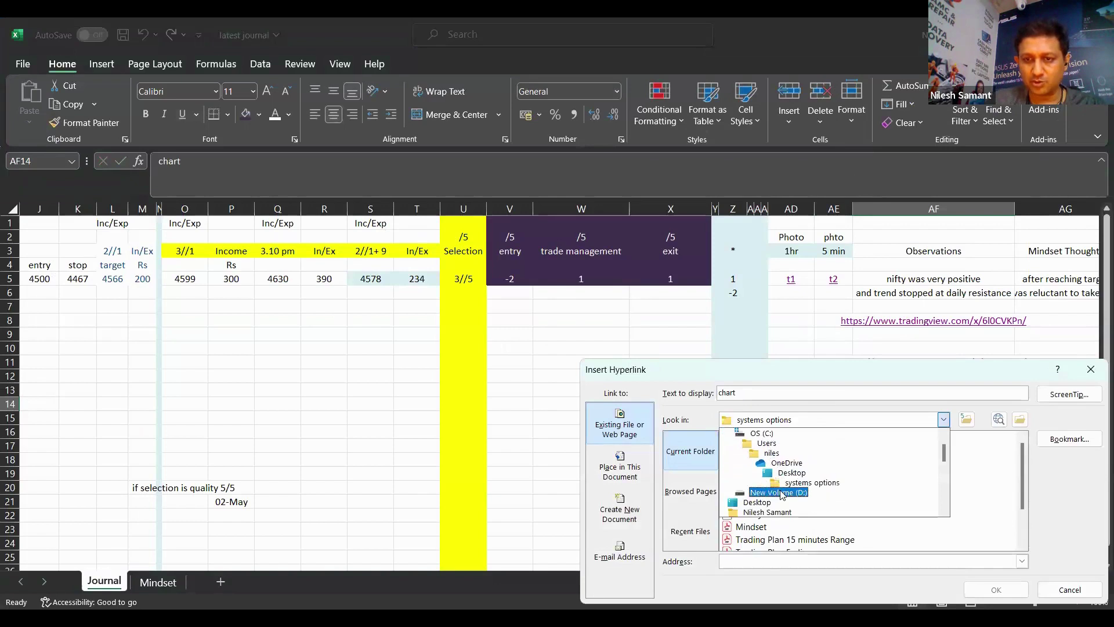
{"action": "left_click", "coordinate": [781, 494]}
{"action": "key", "text": "s"}
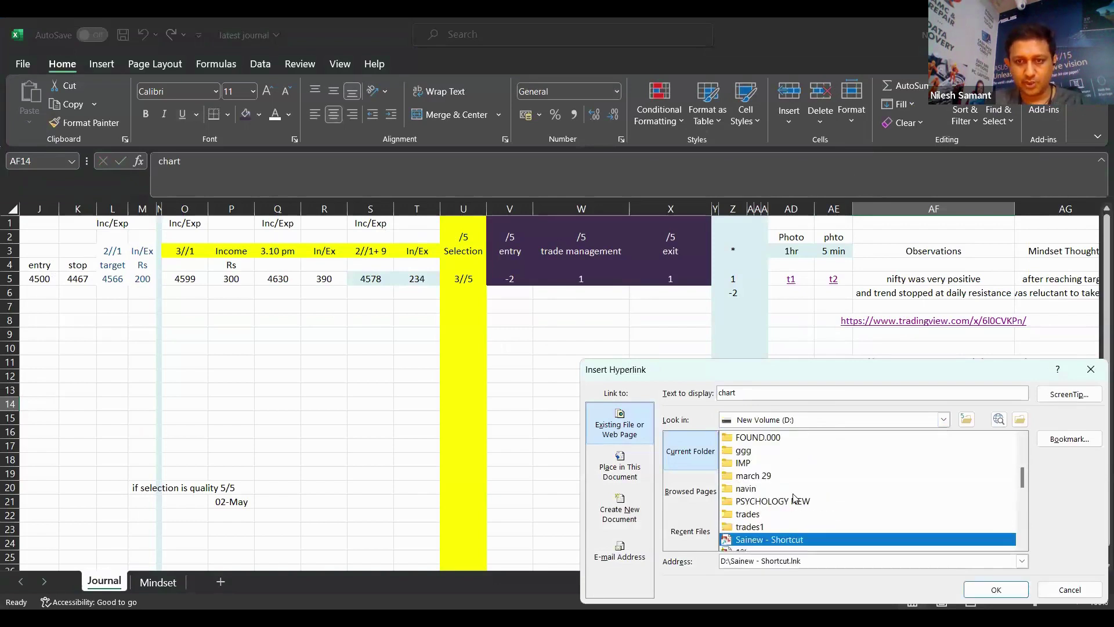
{"action": "key", "text": "s"}
{"action": "key", "text": "Down"}
{"action": "key", "text": "Down"}
{"action": "key", "text": "Down"}
{"action": "key", "text": "Down"}
{"action": "key", "text": "Down"}
{"action": "key", "text": "Down"}
{"action": "key", "text": "Down"}
{"action": "key", "text": "Down"}
{"action": "key", "text": "Down"}
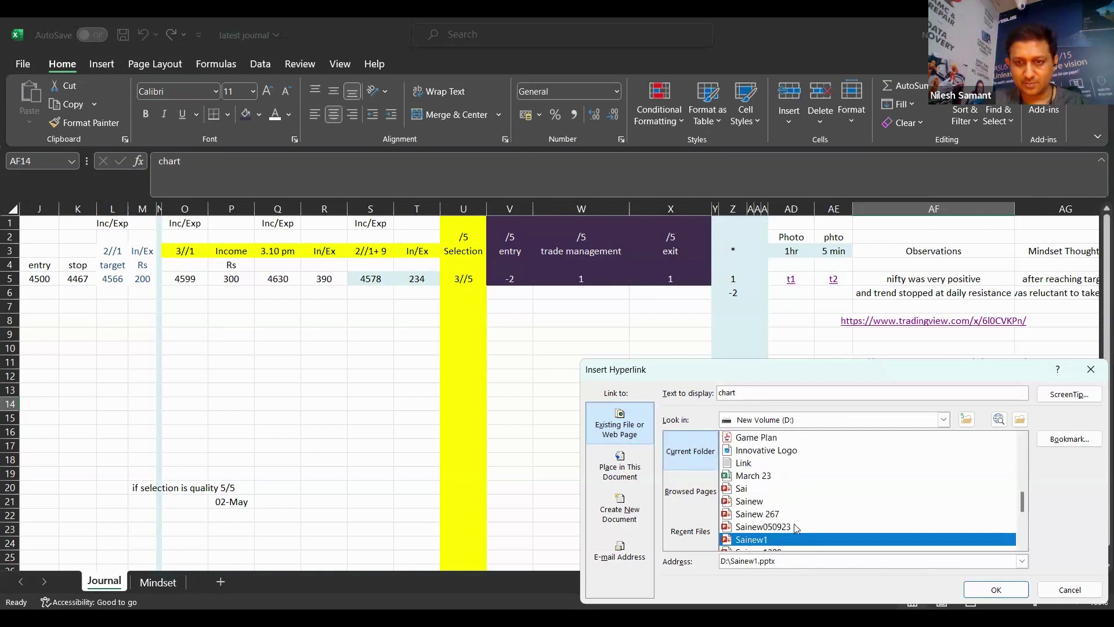
{"action": "key", "text": "Up"}
{"action": "key", "text": "Up"}
{"action": "key", "text": "Up"}
{"action": "key", "text": "Up"}
{"action": "key", "text": "Up"}
{"action": "key", "text": "Up"}
{"action": "key", "text": "Up"}
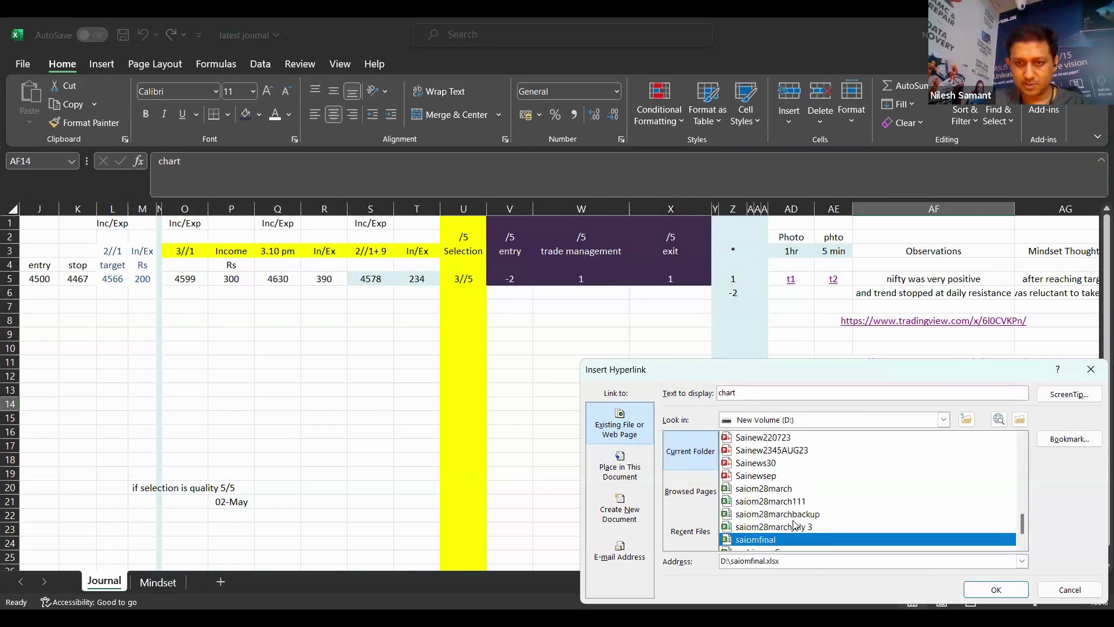
{"action": "key", "text": "Down"}
{"action": "scroll", "coordinate": [794, 524], "scroll_direction": "up", "scroll_amount": 7}
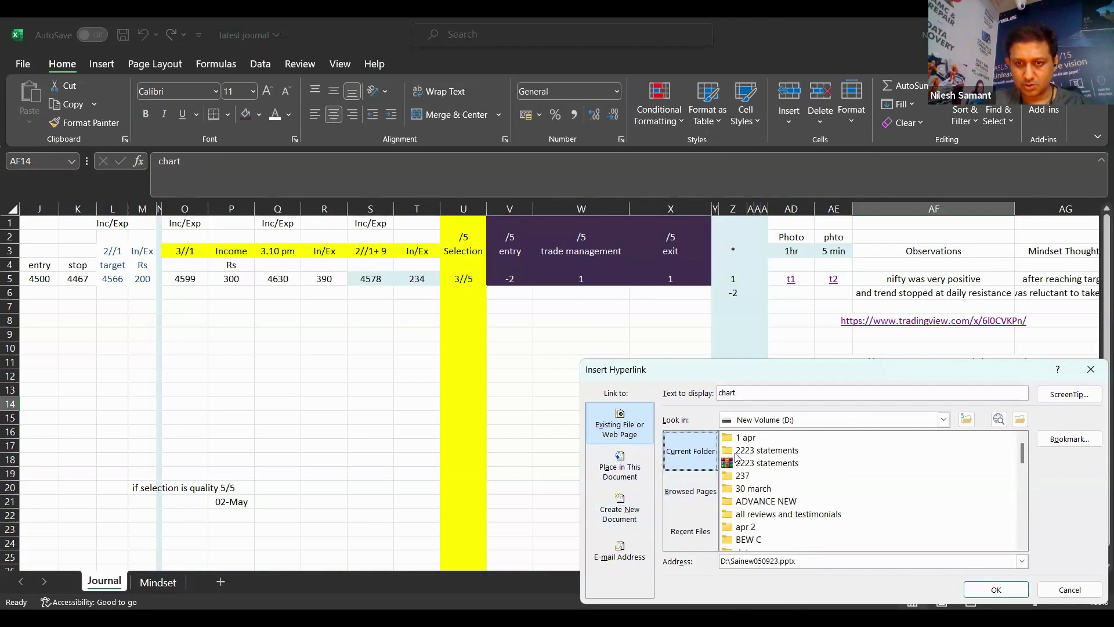
Step: Change the hyperlink's lookup location to the Desktop and open its show folder shortcut
{"action": "left_click", "coordinate": [786, 420]}
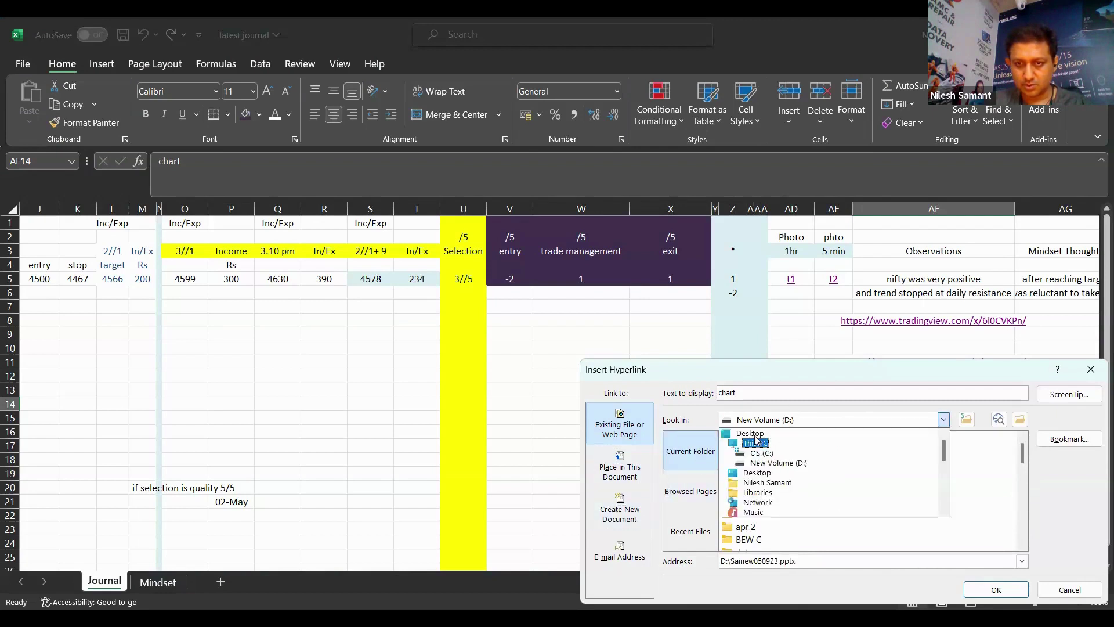
{"action": "left_click", "coordinate": [746, 455]}
{"action": "key", "text": "s"}
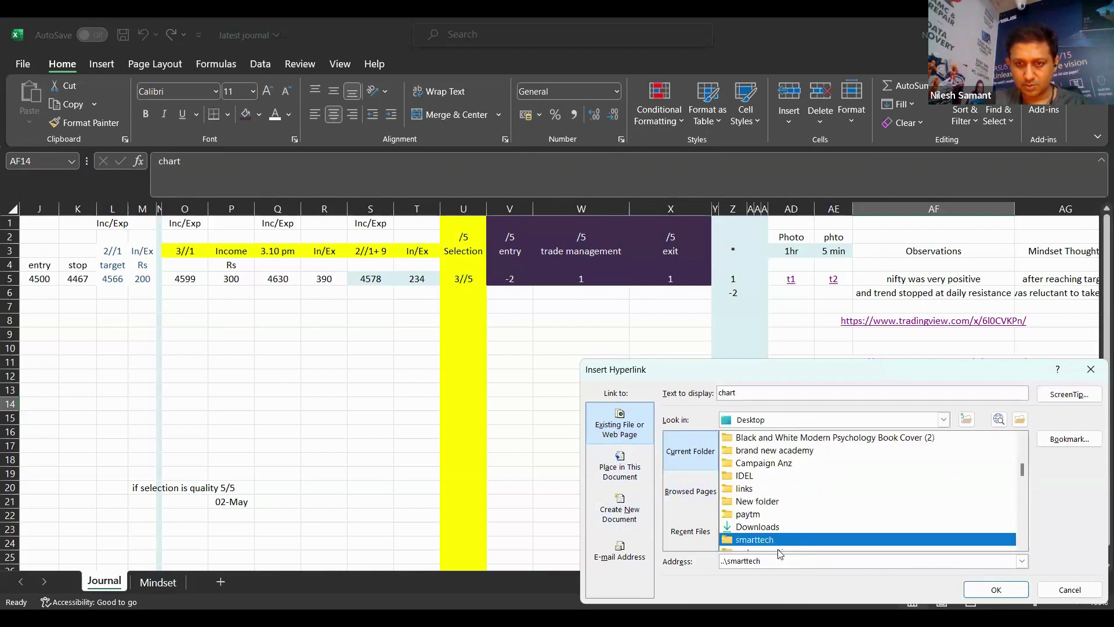
{"action": "key", "text": "s"}
{"action": "key", "text": "s"}
{"action": "key", "text": "s"}
{"action": "key", "text": "s"}
{"action": "key", "text": "s"}
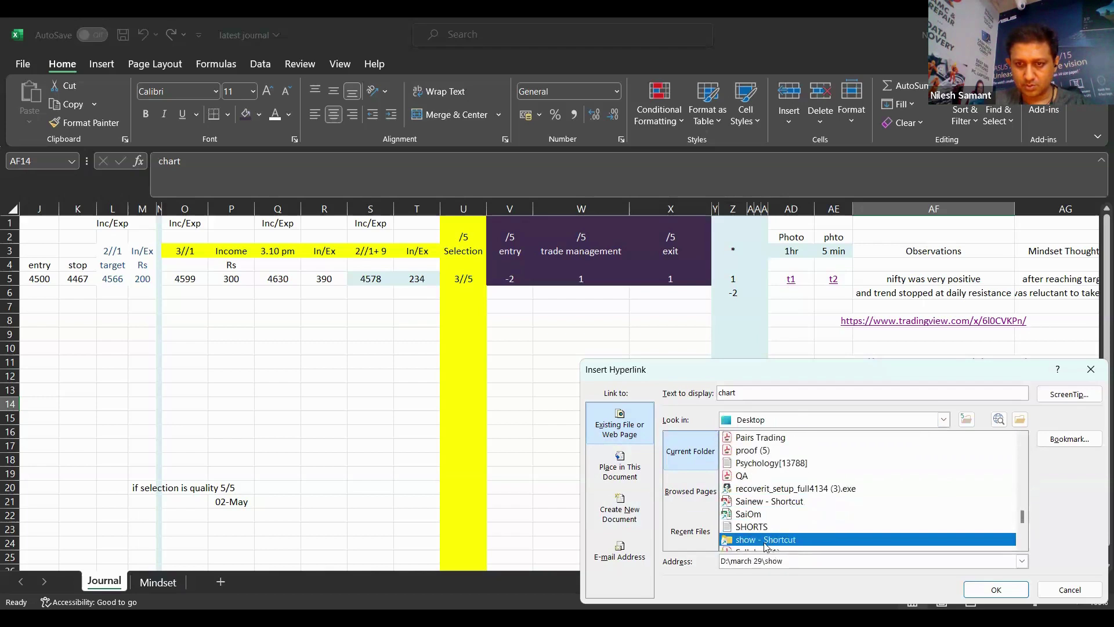
{"action": "double_click", "coordinate": [765, 541]}
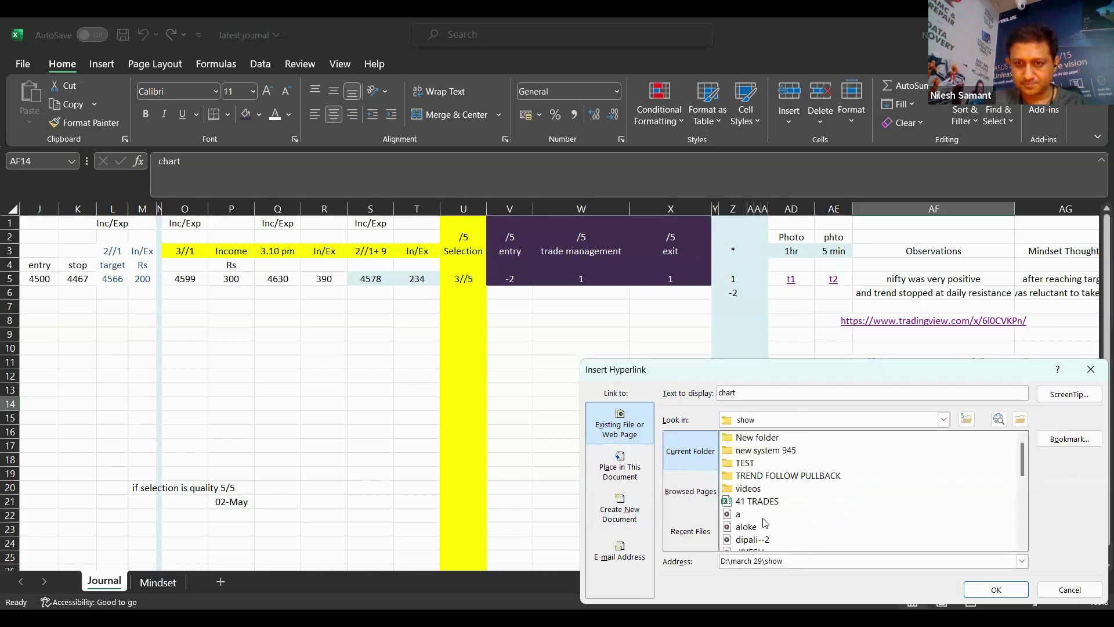
Step: Look through the files in the show folder and cancel the hyperlink for the chart cell
{"action": "scroll", "coordinate": [765, 522], "scroll_direction": "down", "scroll_amount": 3}
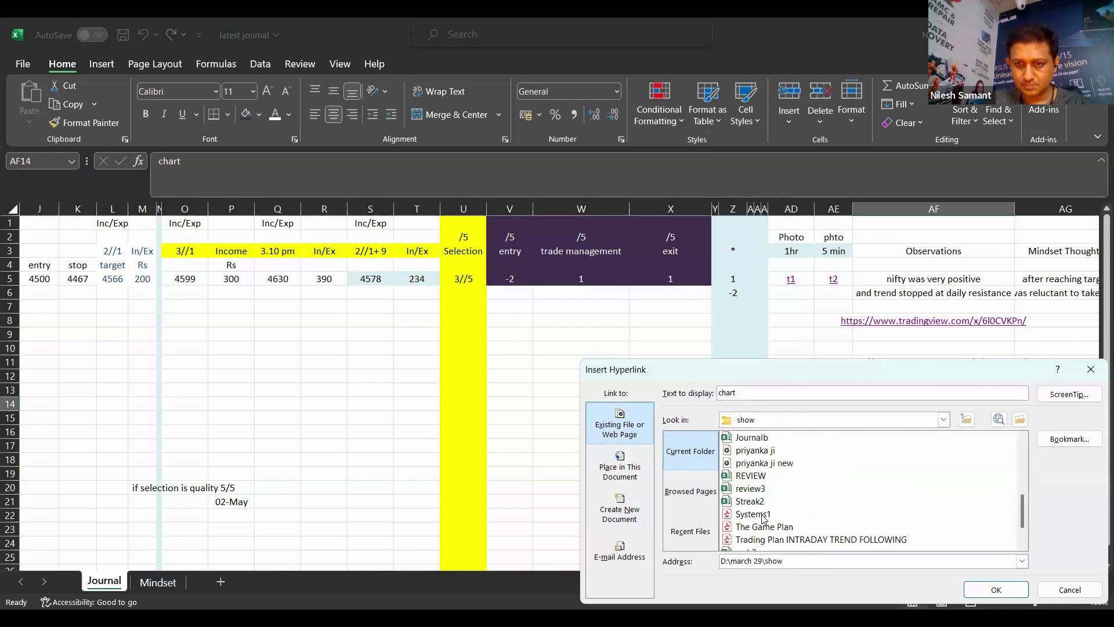
{"action": "scroll", "coordinate": [764, 518], "scroll_direction": "down", "scroll_amount": 1}
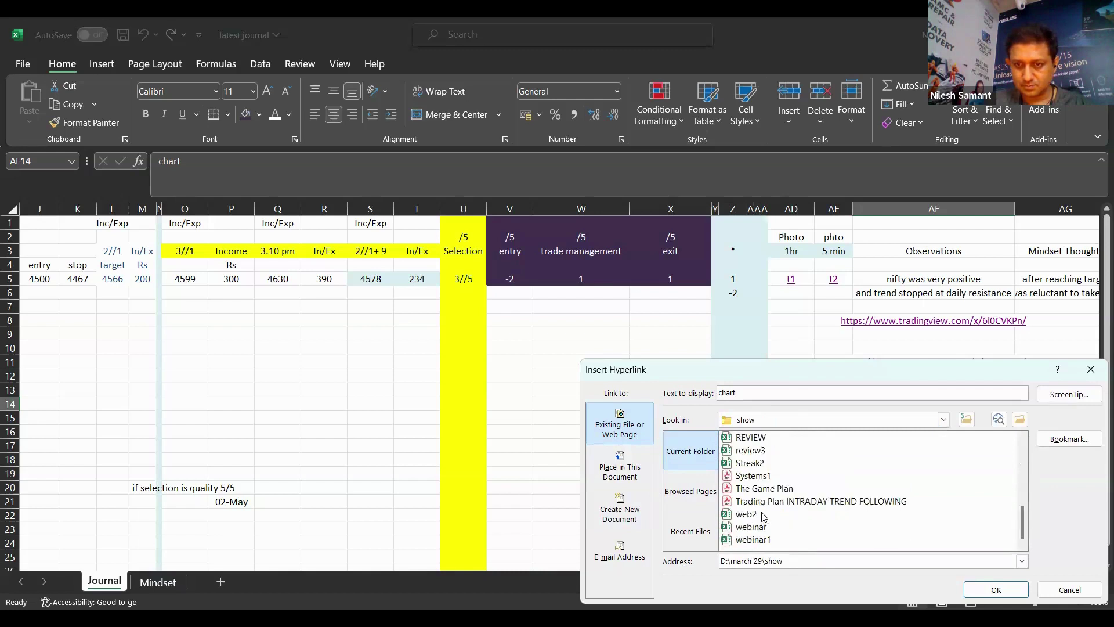
{"action": "scroll", "coordinate": [763, 517], "scroll_direction": "up", "scroll_amount": 10}
{"action": "scroll", "coordinate": [763, 517], "scroll_direction": "down", "scroll_amount": 3}
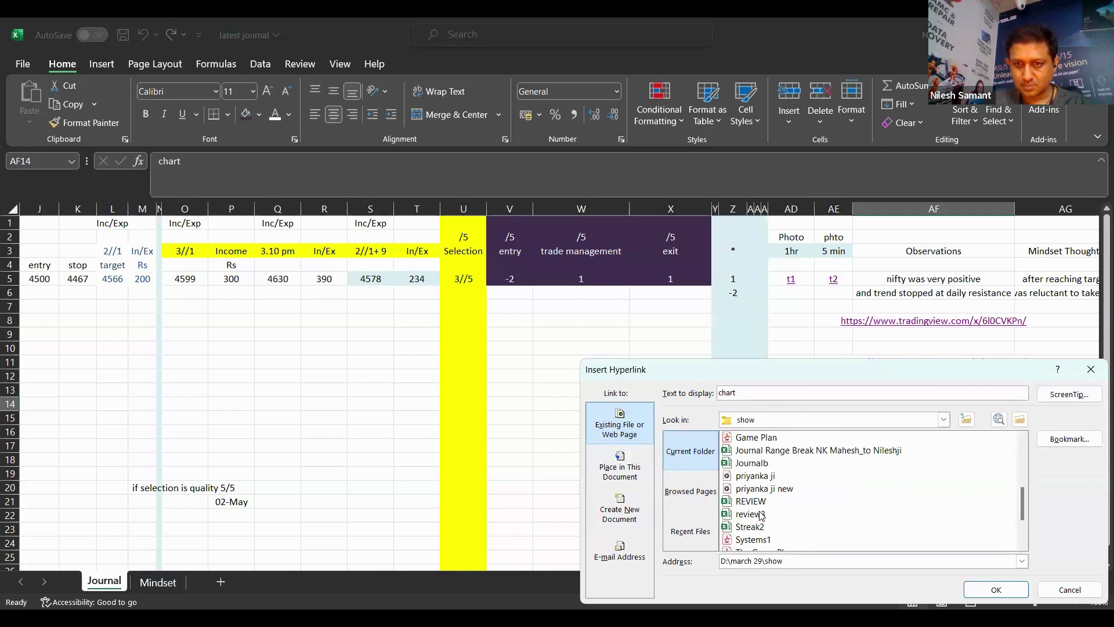
{"action": "scroll", "coordinate": [762, 516], "scroll_direction": "down", "scroll_amount": 3}
{"action": "scroll", "coordinate": [754, 502], "scroll_direction": "up", "scroll_amount": 6}
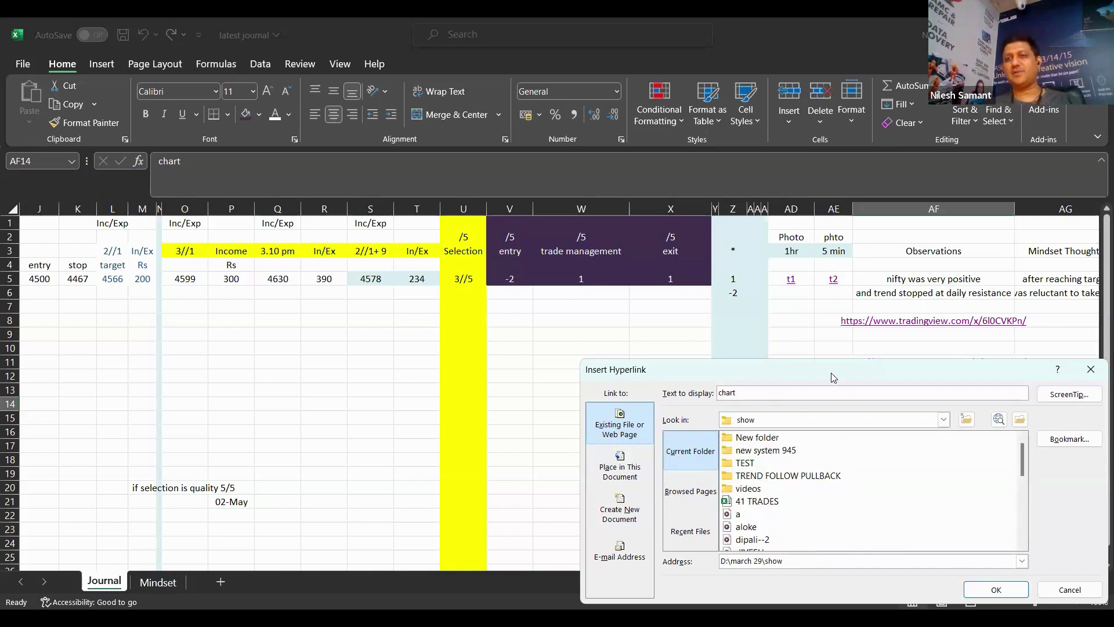
{"action": "left_click_drag", "start_coordinate": [833, 378], "coordinate": [251, 408]}
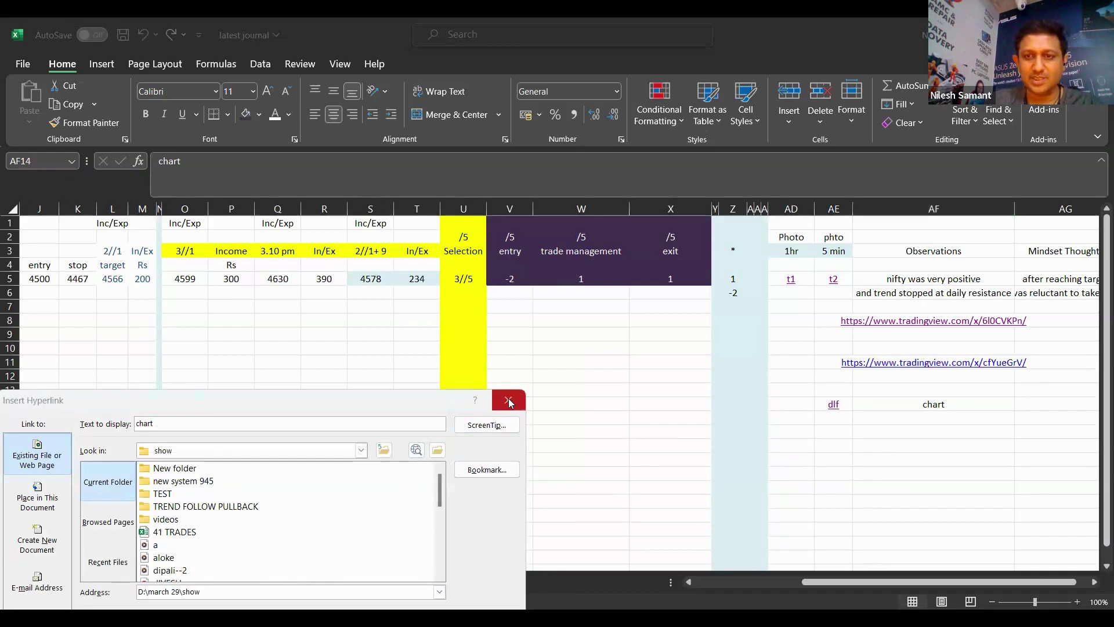
{"action": "key", "text": "Escape"}
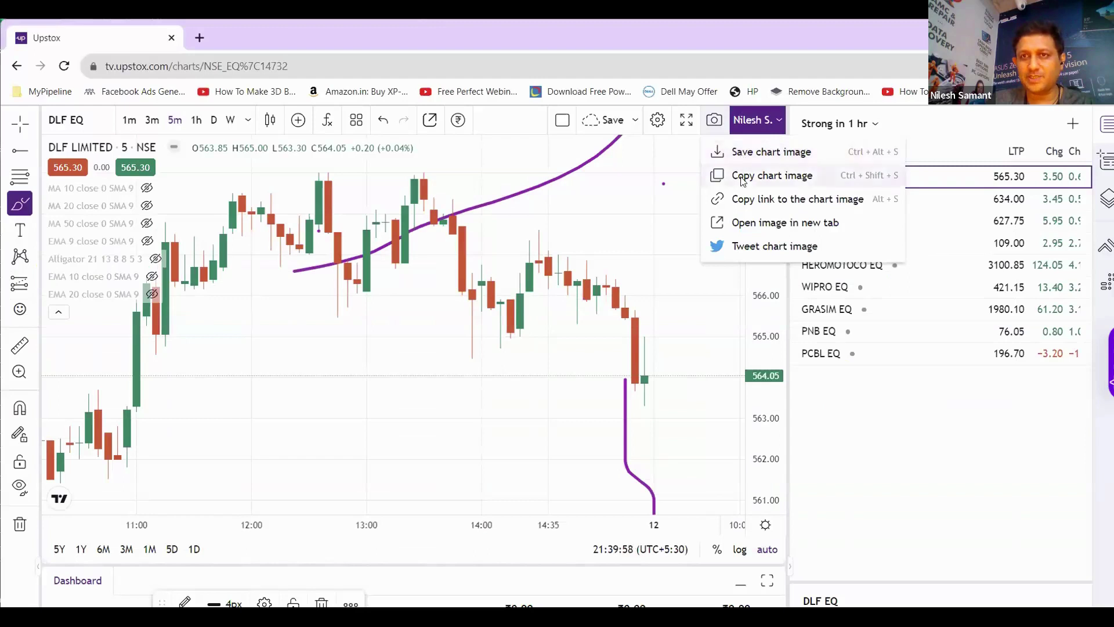
Step: Copy the 5-minute DLF chart as an image and paste it into the blank Word document
{"action": "left_click", "coordinate": [743, 181]}
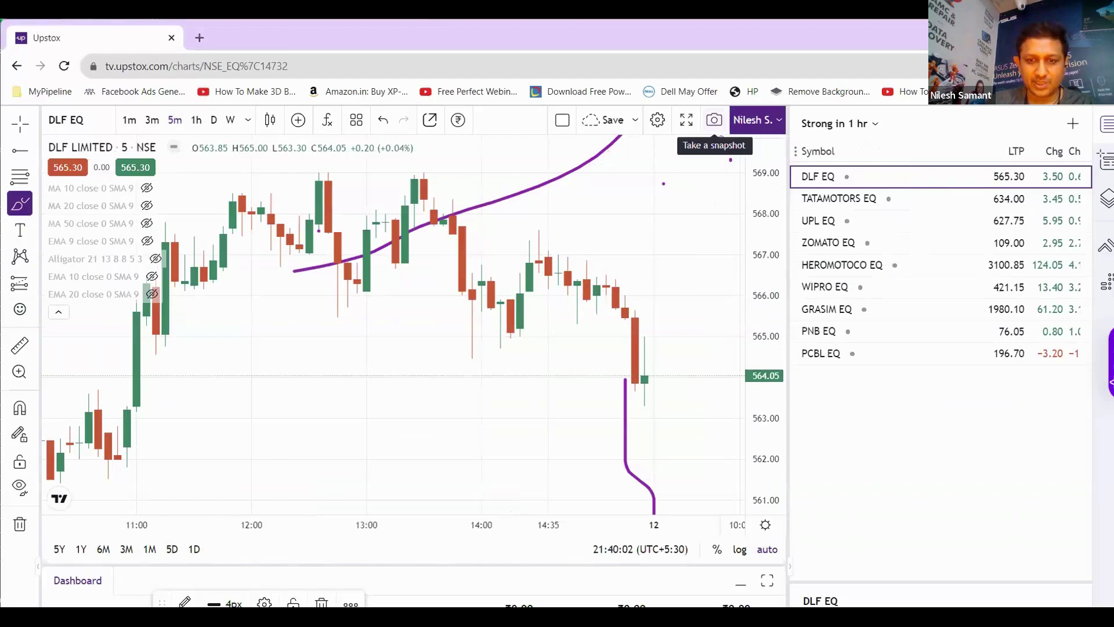
{"action": "key", "text": "alt+Tab"}
{"action": "key", "text": "ctrl+v"}
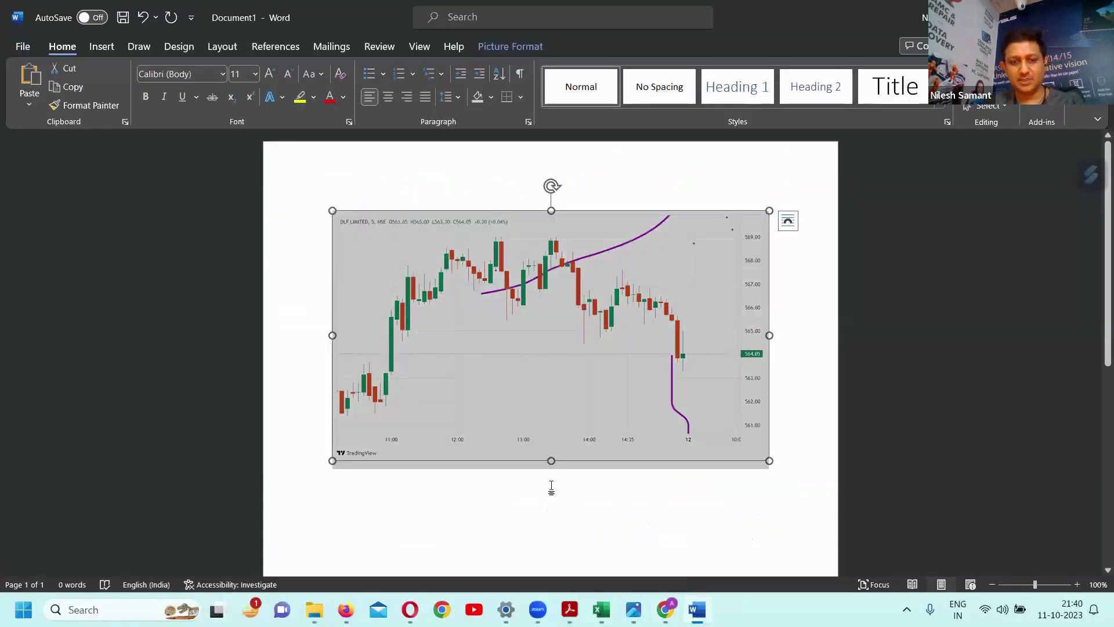
{"action": "left_click", "coordinate": [551, 487]}
{"action": "key", "text": "ctrl+v"}
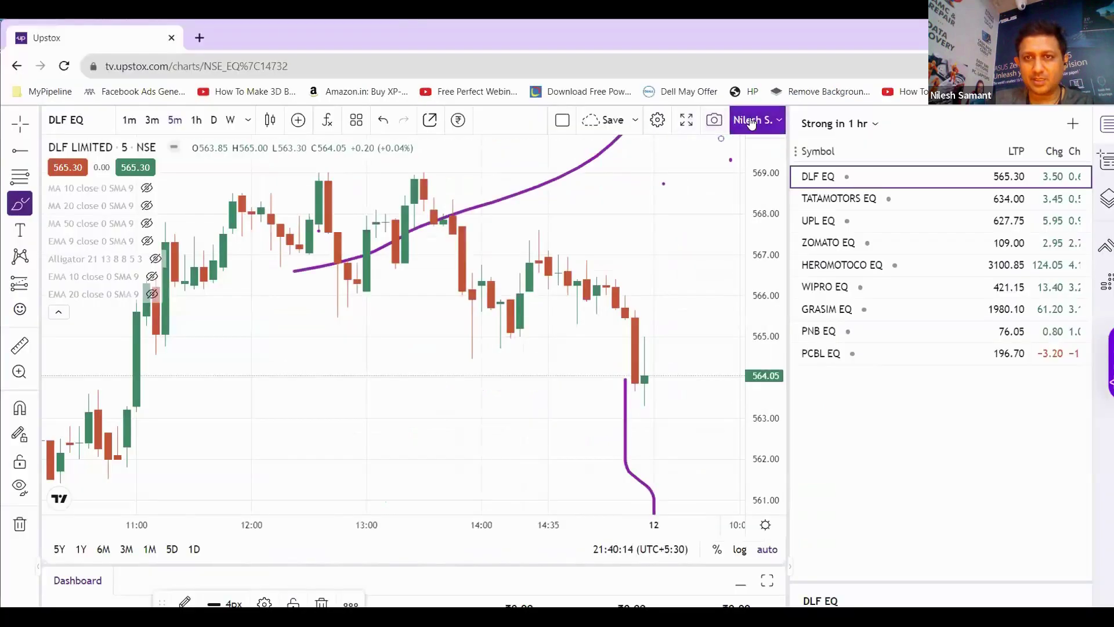
Step: Return to the Upstox chart, copy a link to the DLF chart image and draw a looping brush stroke over the candles
{"action": "left_click", "coordinate": [715, 121]}
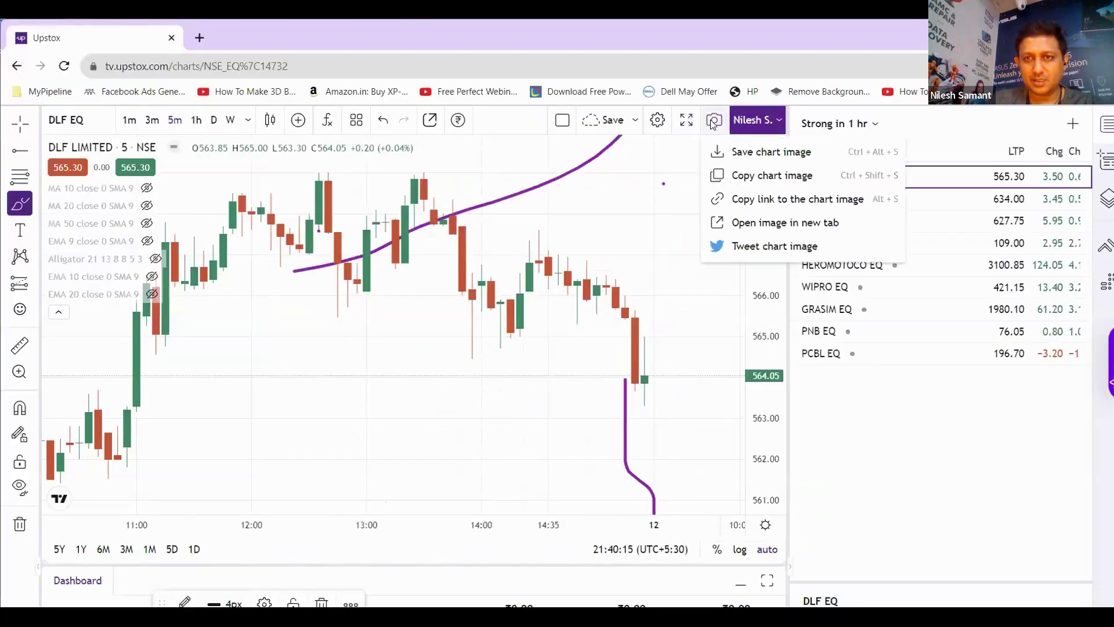
{"action": "left_click", "coordinate": [733, 200]}
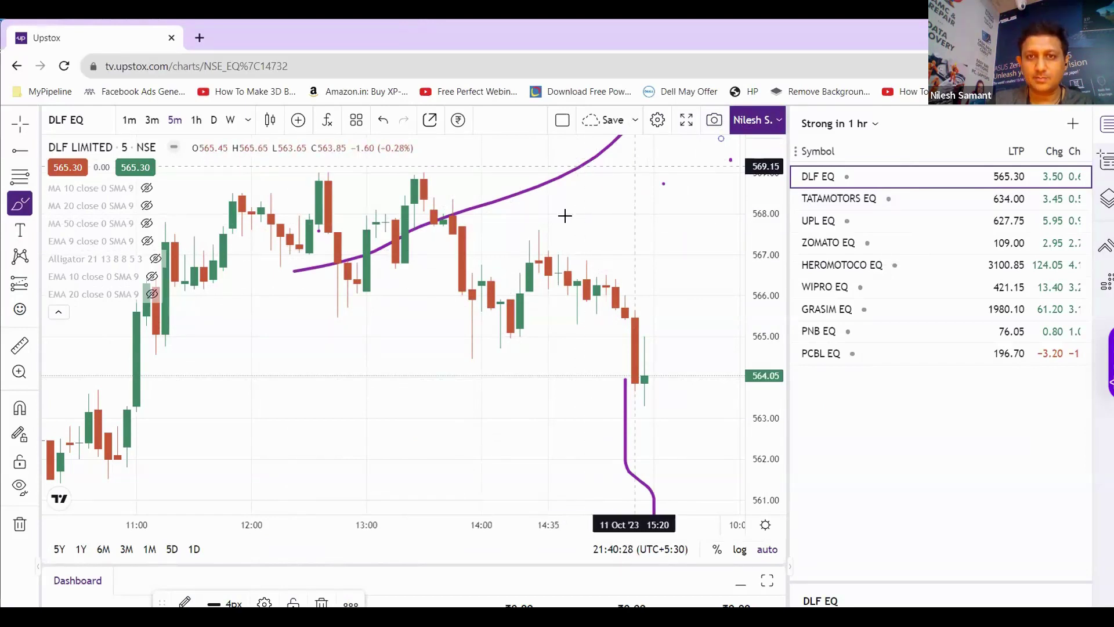
{"action": "mouse_move", "coordinate": [632, 168]}
{"action": "left_mouse_down"}
{"action": "mouse_move", "coordinate": [459, 279]}
{"action": "mouse_move", "coordinate": [577, 299]}
{"action": "left_mouse_up"}
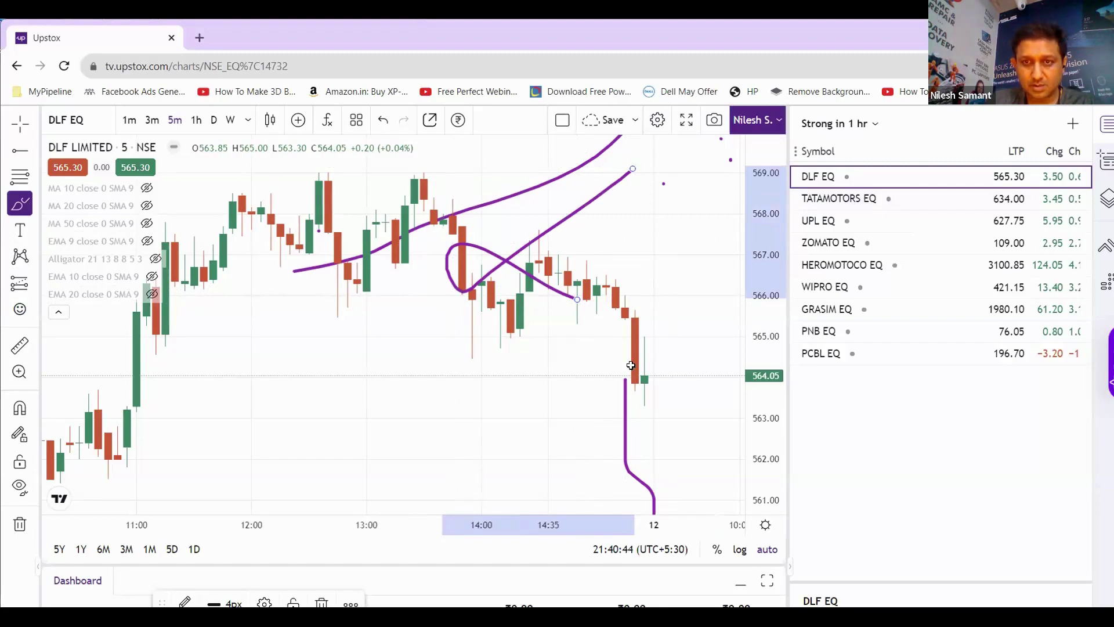
Step: Switch to the Excel journal and paste the copied chart image link in cell W11
{"action": "key", "text": "alt+Tab"}
{"action": "key", "text": "ctrl+v"}
{"action": "left_click", "coordinate": [610, 398]}
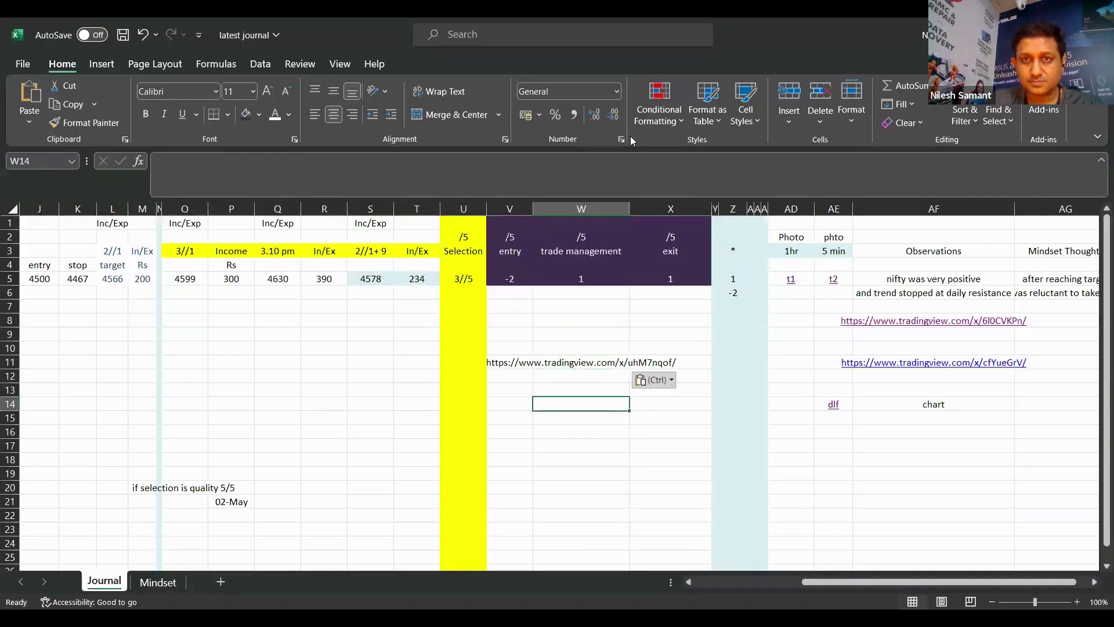
Step: Copy a fresh link to the marked-up DLF chart image in Upstox and paste it in cell AE17 of the Excel journal
{"action": "key", "text": "alt+Tab"}
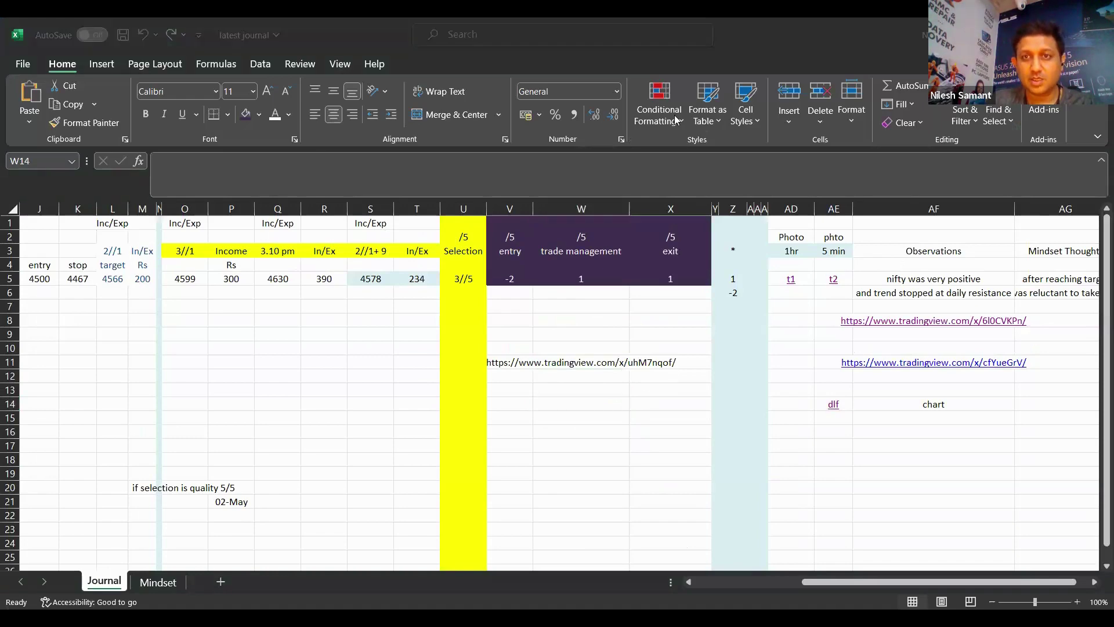
{"action": "key", "text": "alt+Tab"}
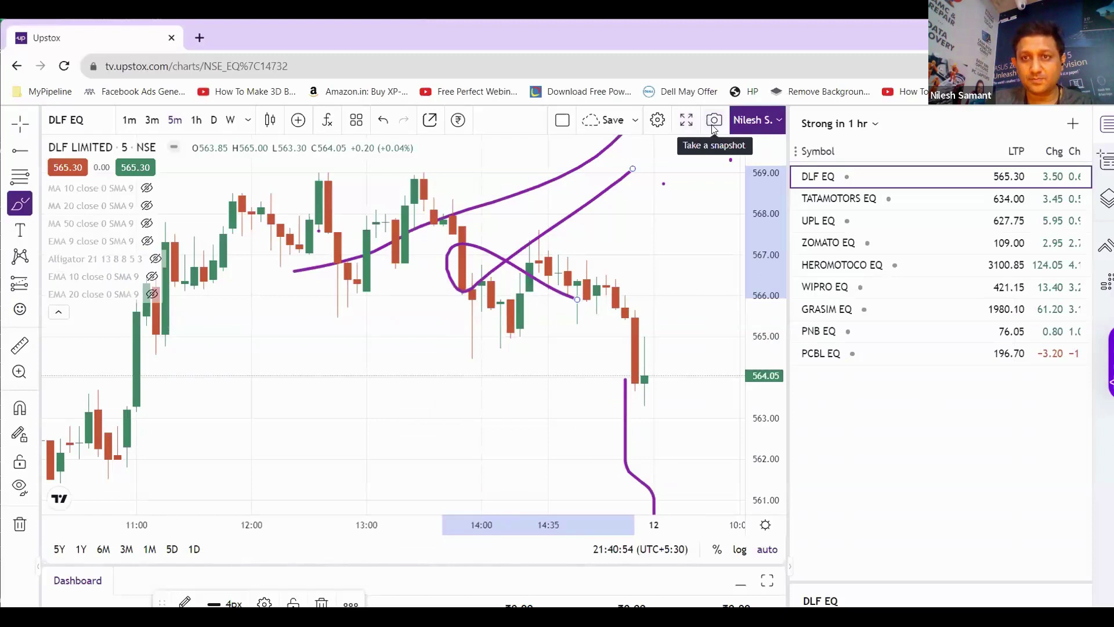
{"action": "left_click", "coordinate": [714, 122]}
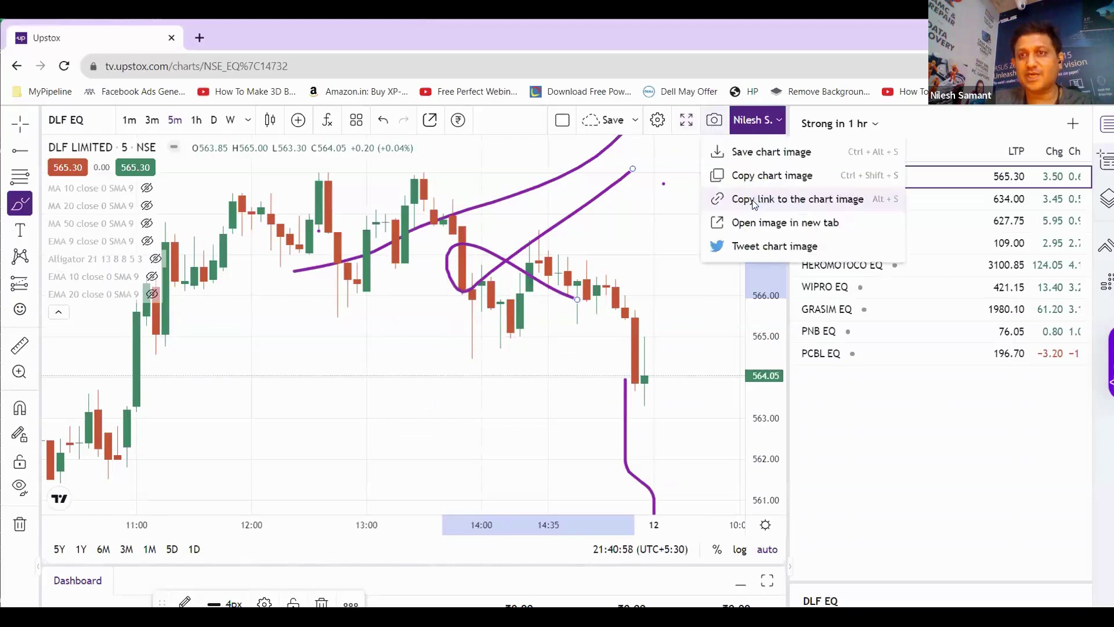
{"action": "left_click", "coordinate": [753, 200]}
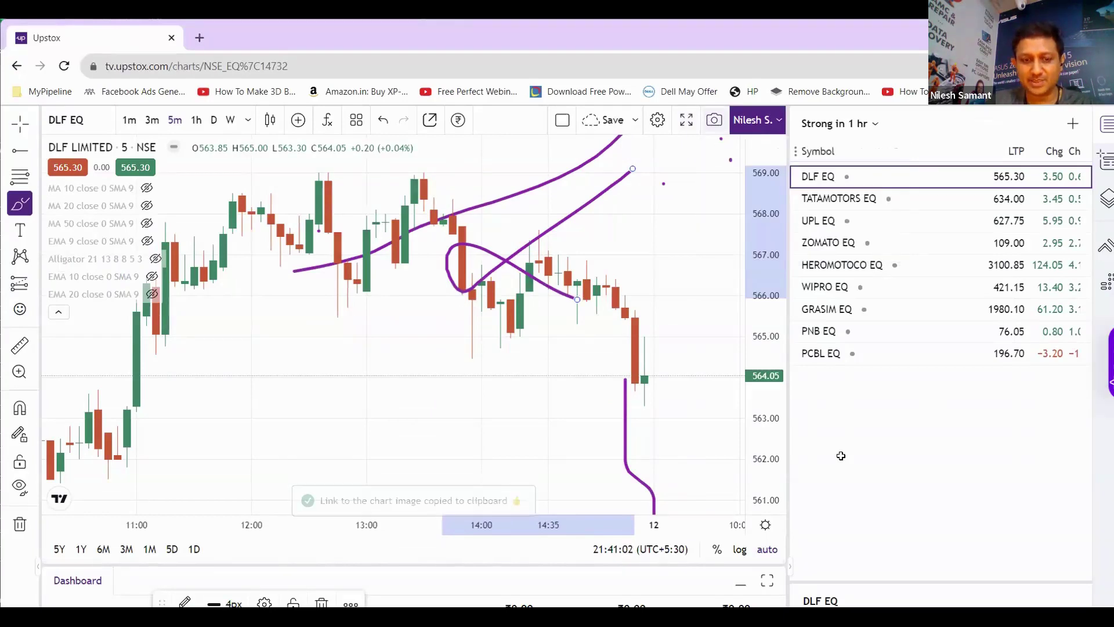
{"action": "key", "text": "alt+Tab"}
{"action": "key", "text": "ctrl+v"}
{"action": "left_click", "coordinate": [854, 513]}
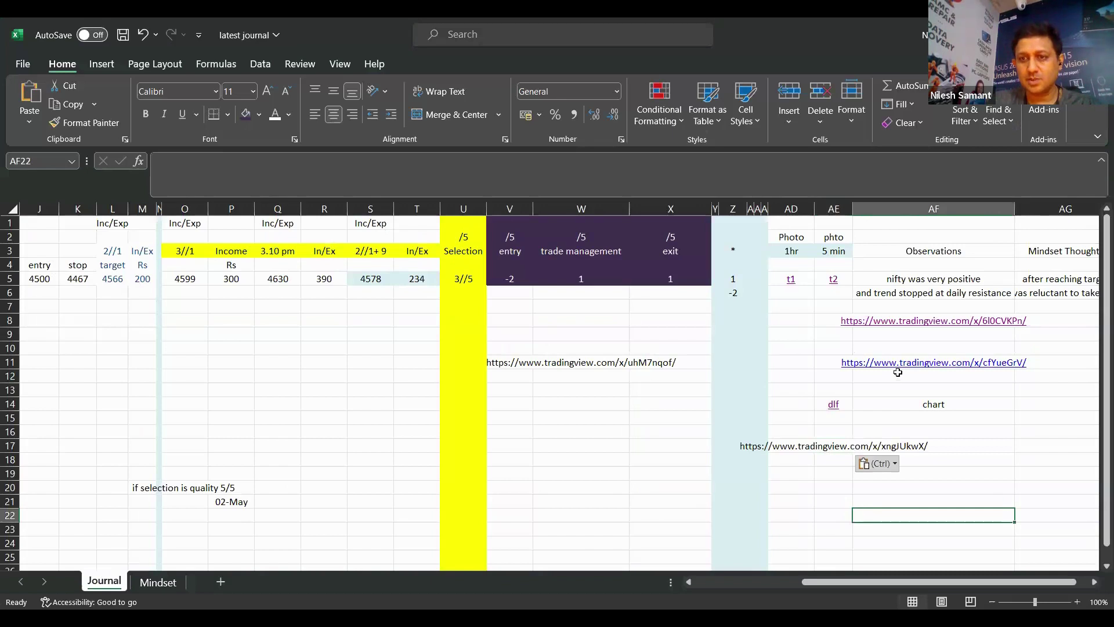
Step: Open the TradingView link in cell AF8 to view the DLF snapshot in the browser, and return to the Upstox chart
{"action": "left_click", "coordinate": [883, 324]}
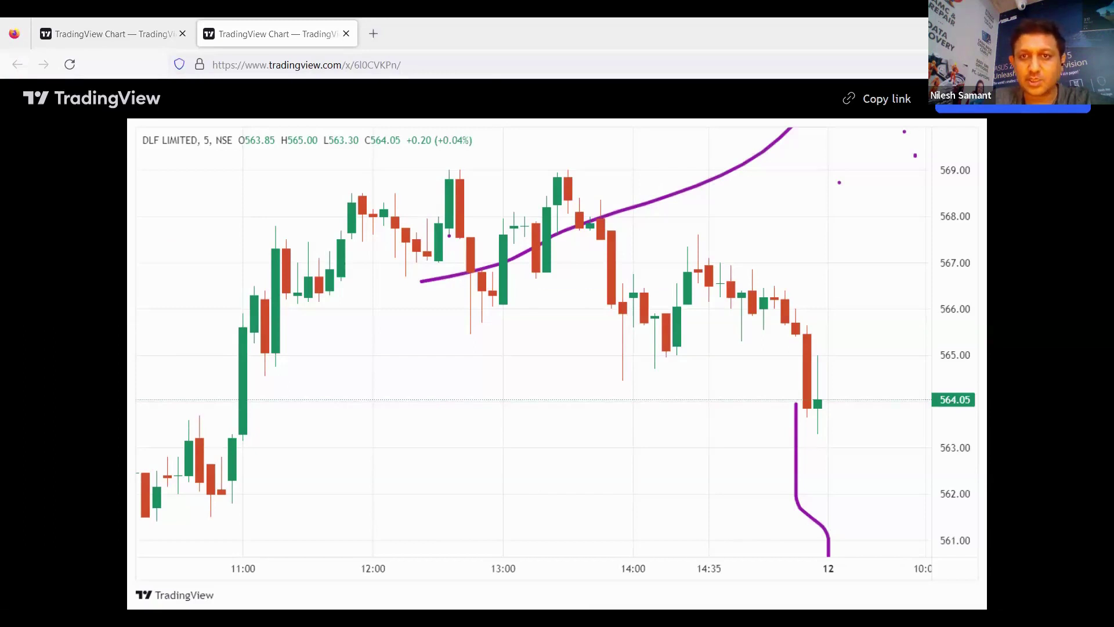
{"action": "key", "text": "alt+Tab"}
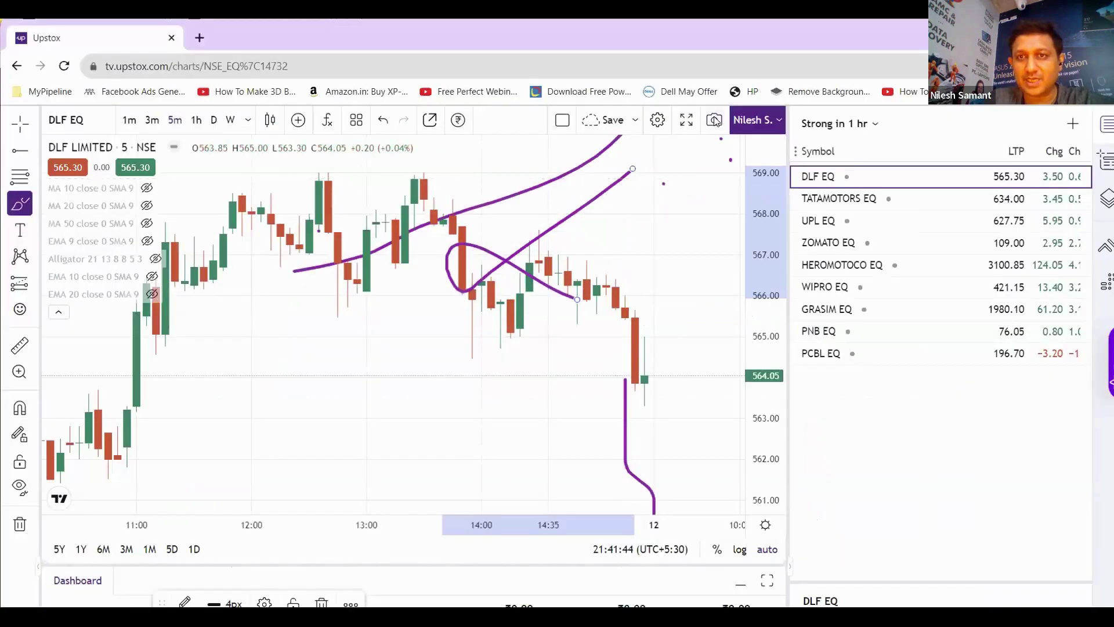
Step: Copy another link to the DLF chart image and paste it in cell W17 of the Excel journal
{"action": "left_click", "coordinate": [714, 120]}
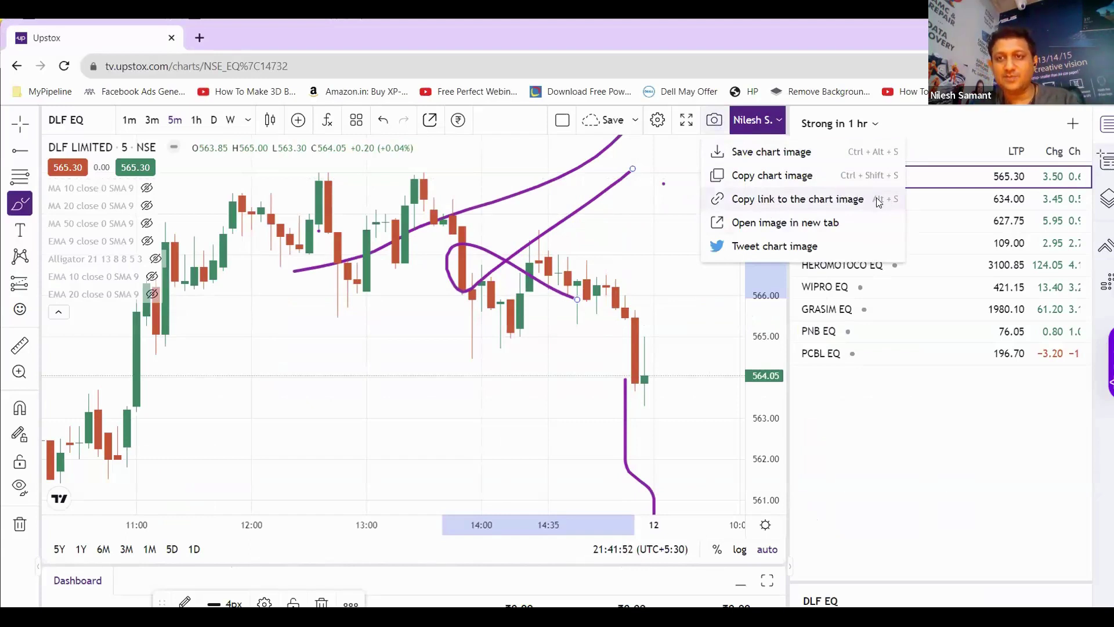
{"action": "left_click", "coordinate": [820, 205]}
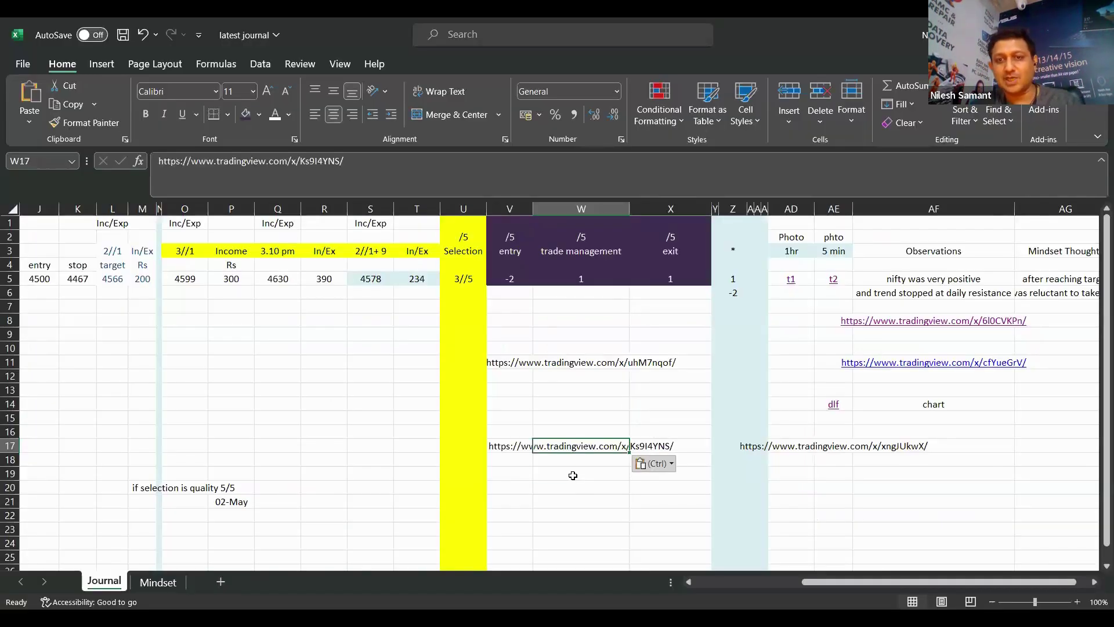
{"action": "key", "text": "alt+Tab"}
{"action": "key", "text": "ctrl+v"}
{"action": "left_click", "coordinate": [572, 472]}
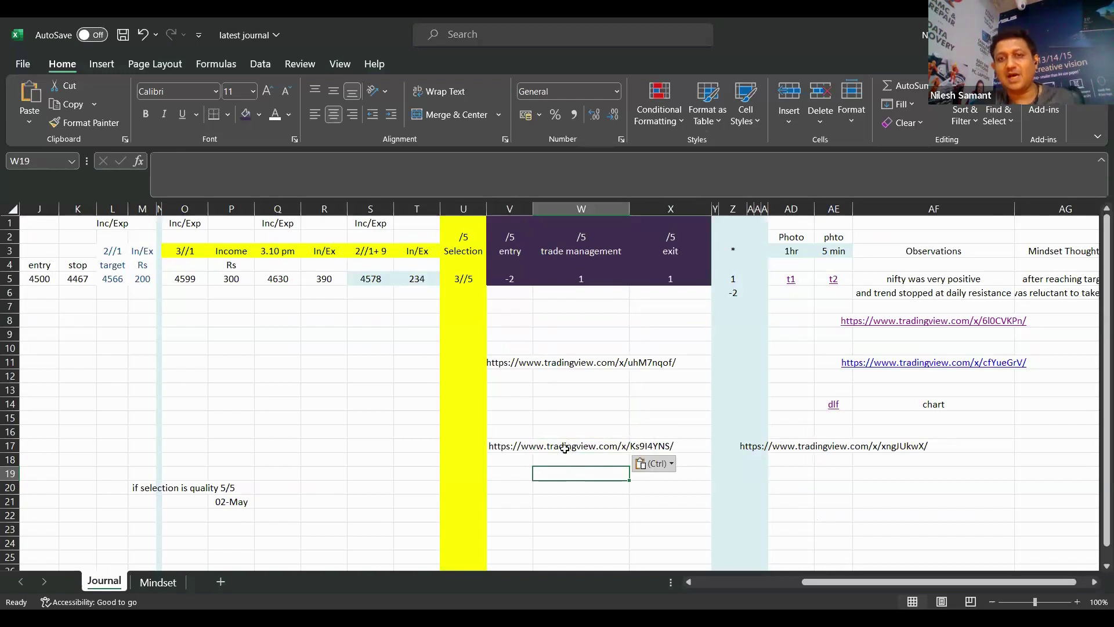
Step: Open cell W17 containing the pasted chart link for editing
{"action": "left_click", "coordinate": [564, 446]}
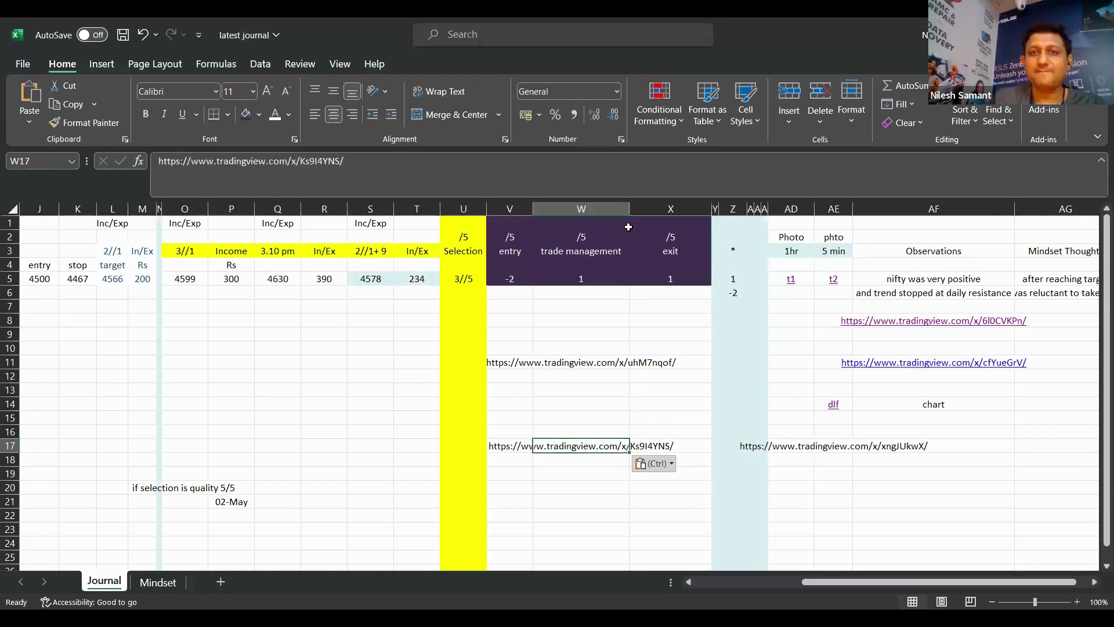
{"action": "left_click", "coordinate": [603, 475]}
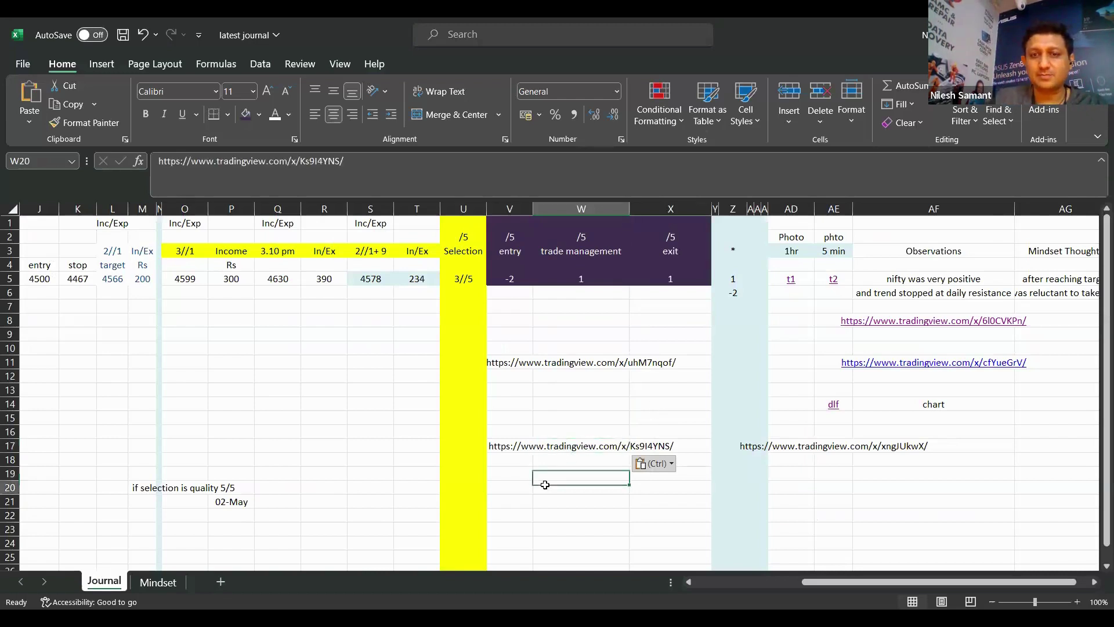
{"action": "double_click", "coordinate": [554, 447]}
{"action": "left_click_drag", "start_coordinate": [626, 463], "coordinate": [618, 473]}
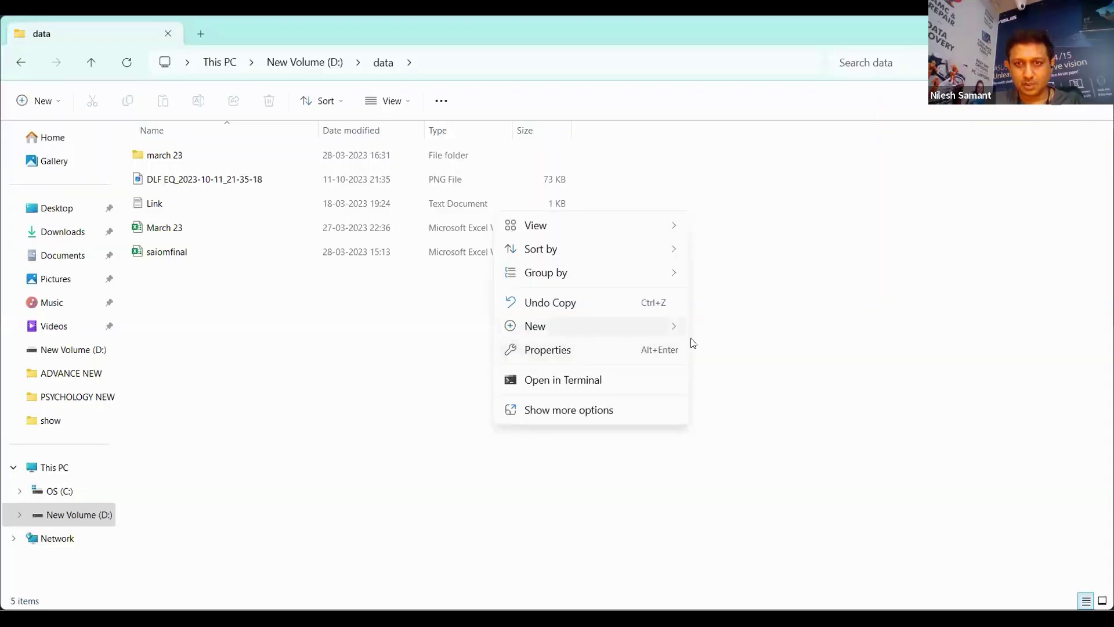
Step: Create a new bitmap image file with its default name in the data folder on New Volume (D:)
{"action": "left_click", "coordinate": [732, 377]}
{"action": "left_click", "coordinate": [138, 253]}
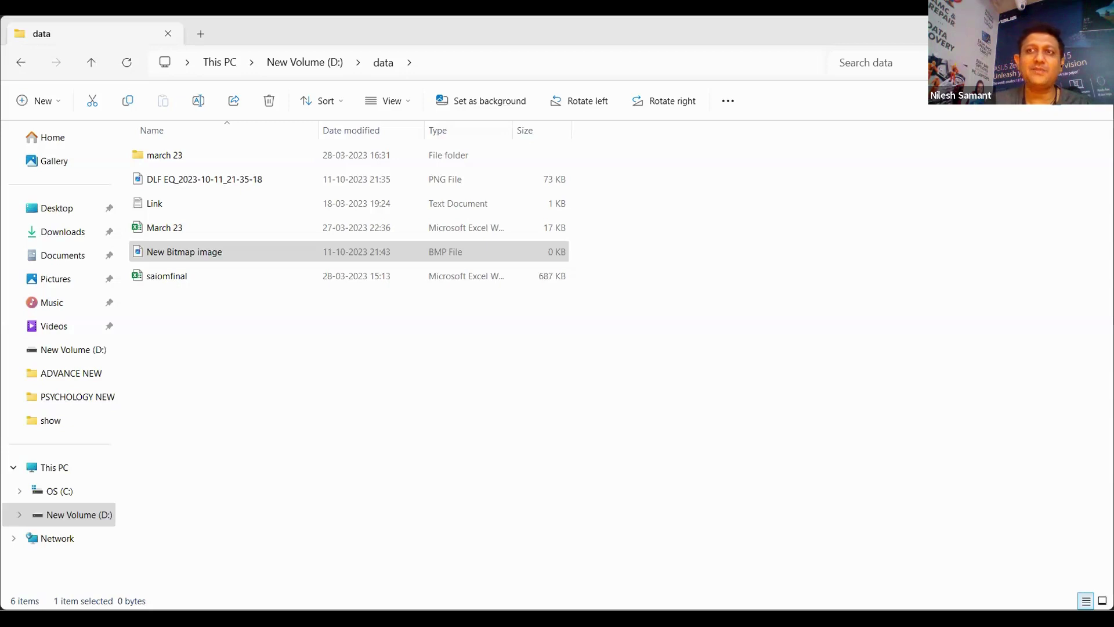
{"action": "left_click", "coordinate": [504, 262]}
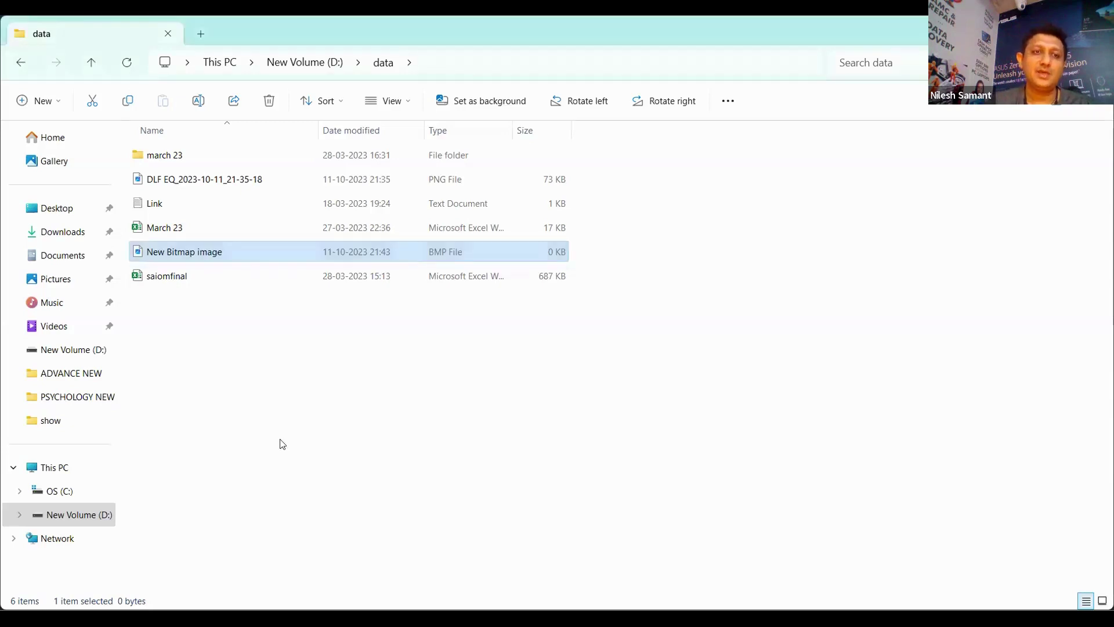
{"action": "left_click", "coordinate": [159, 384]}
Step: Switch from the data folder to the photo viewer showing the hourly Info Edge chart NAUKRI1.png
{"action": "right_click", "coordinate": [159, 383]}
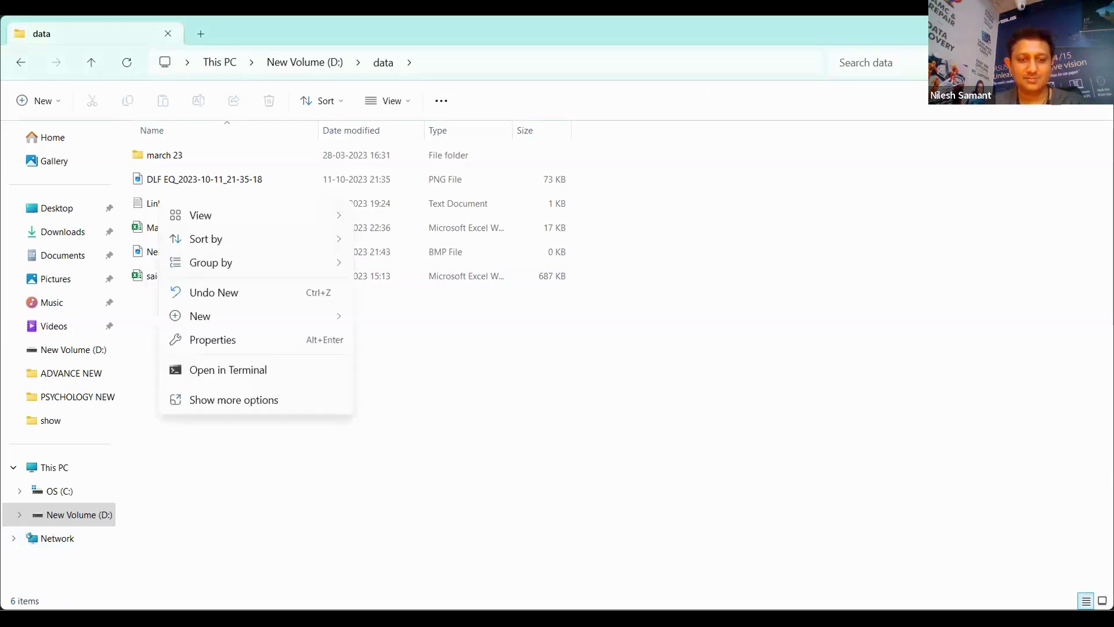
{"action": "key", "text": "alt+Tab"}
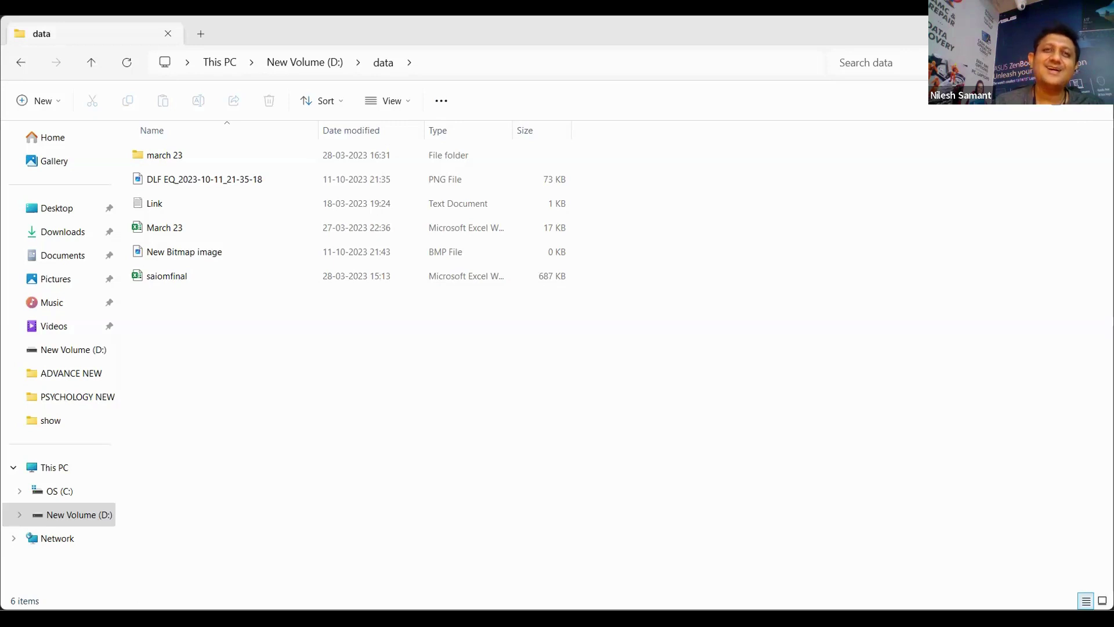
{"action": "left_click", "coordinate": [738, 149]}
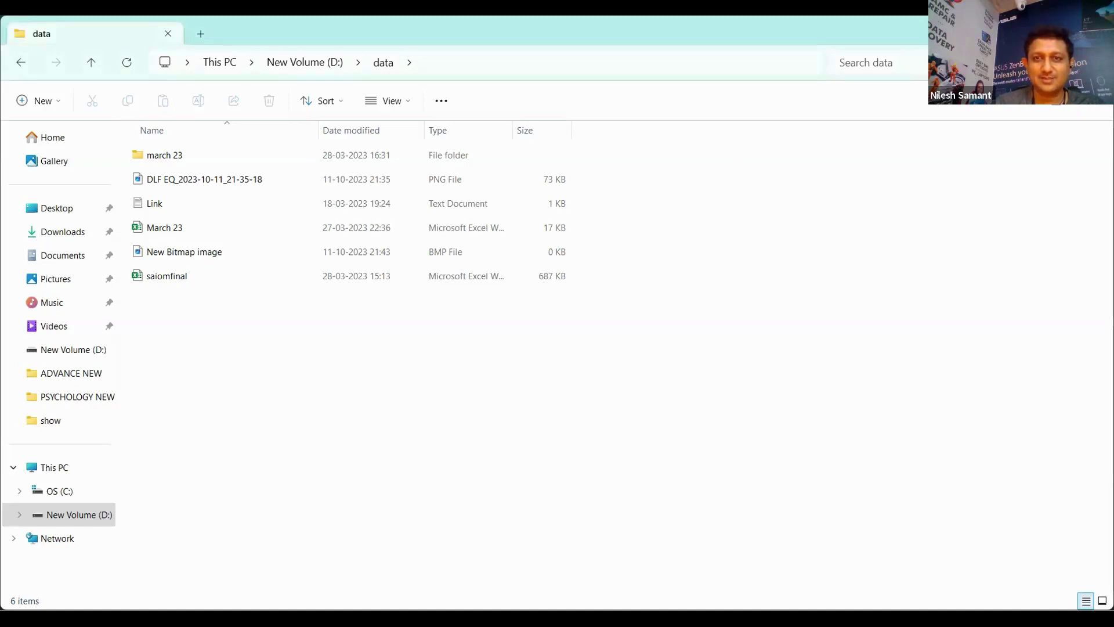
{"action": "key", "text": "alt+Tab"}
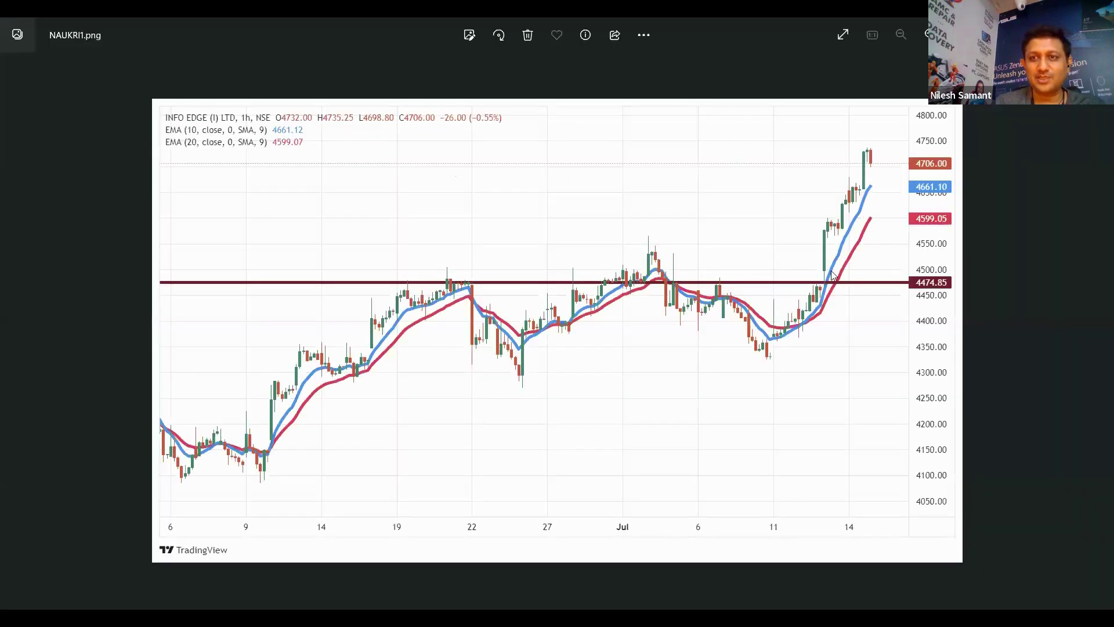